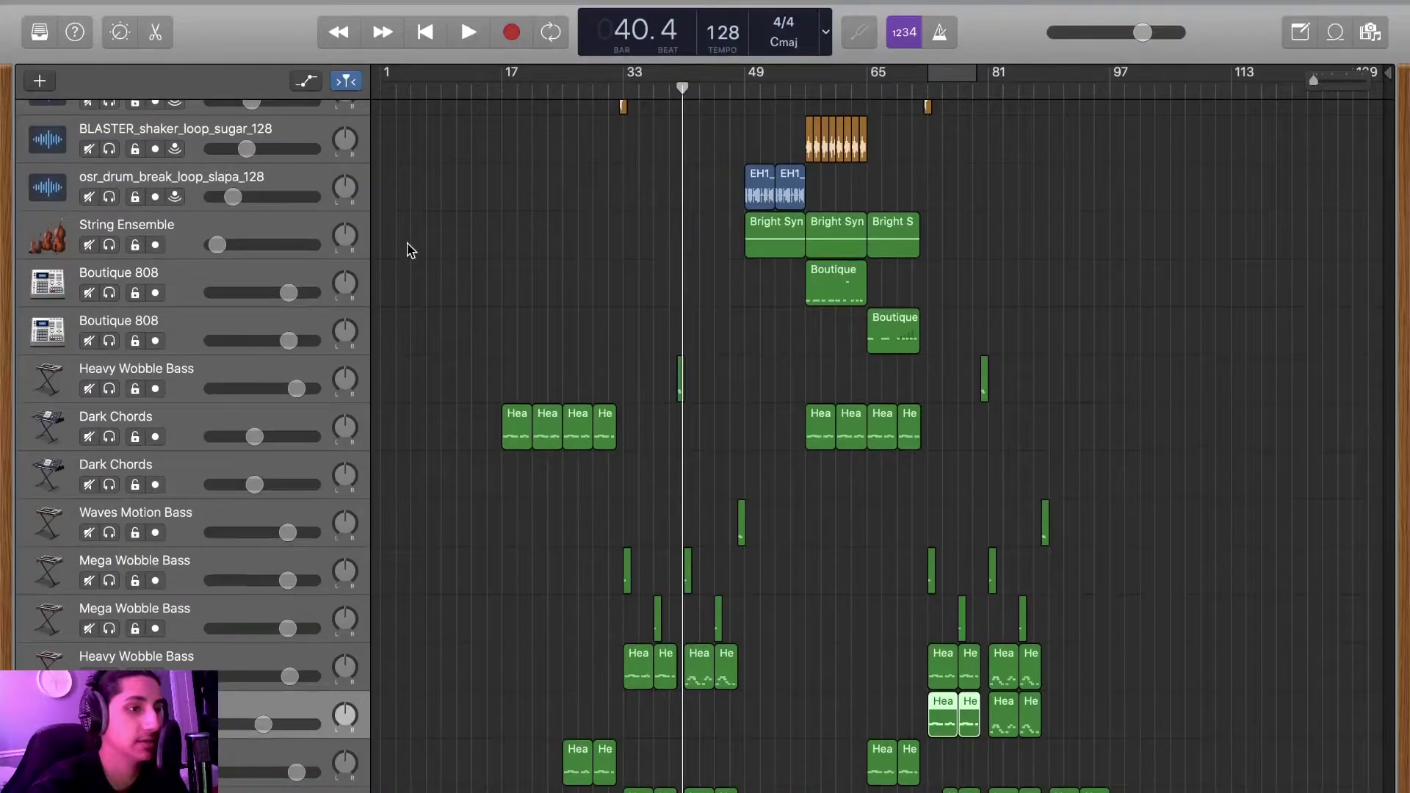
- Place the playhead at bar 17, where the opening kick, clap and hi-hat regions end
scroll(406, 245, up, 3)
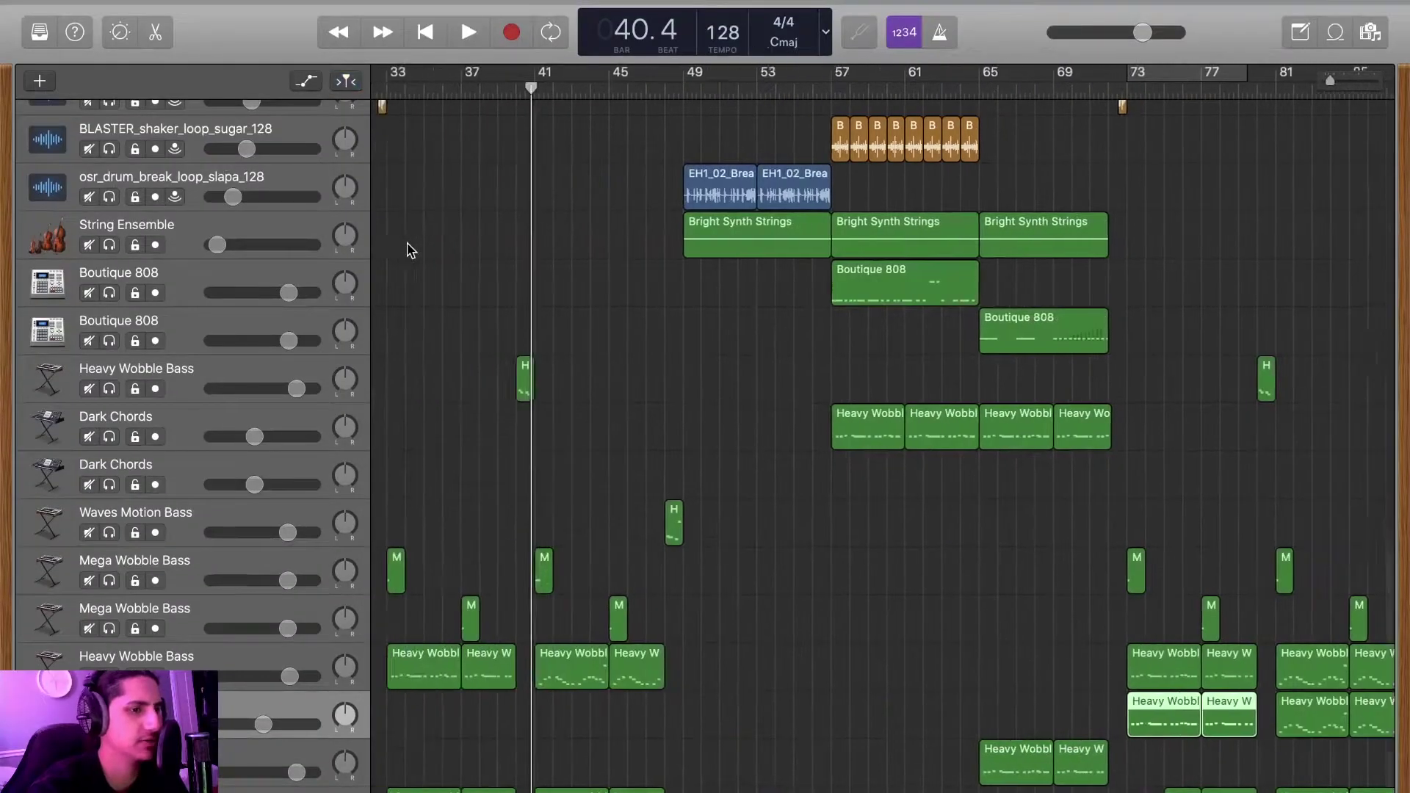
scroll(406, 245, left, 5)
scroll(411, 247, up, 5)
scroll(565, 272, up, 10)
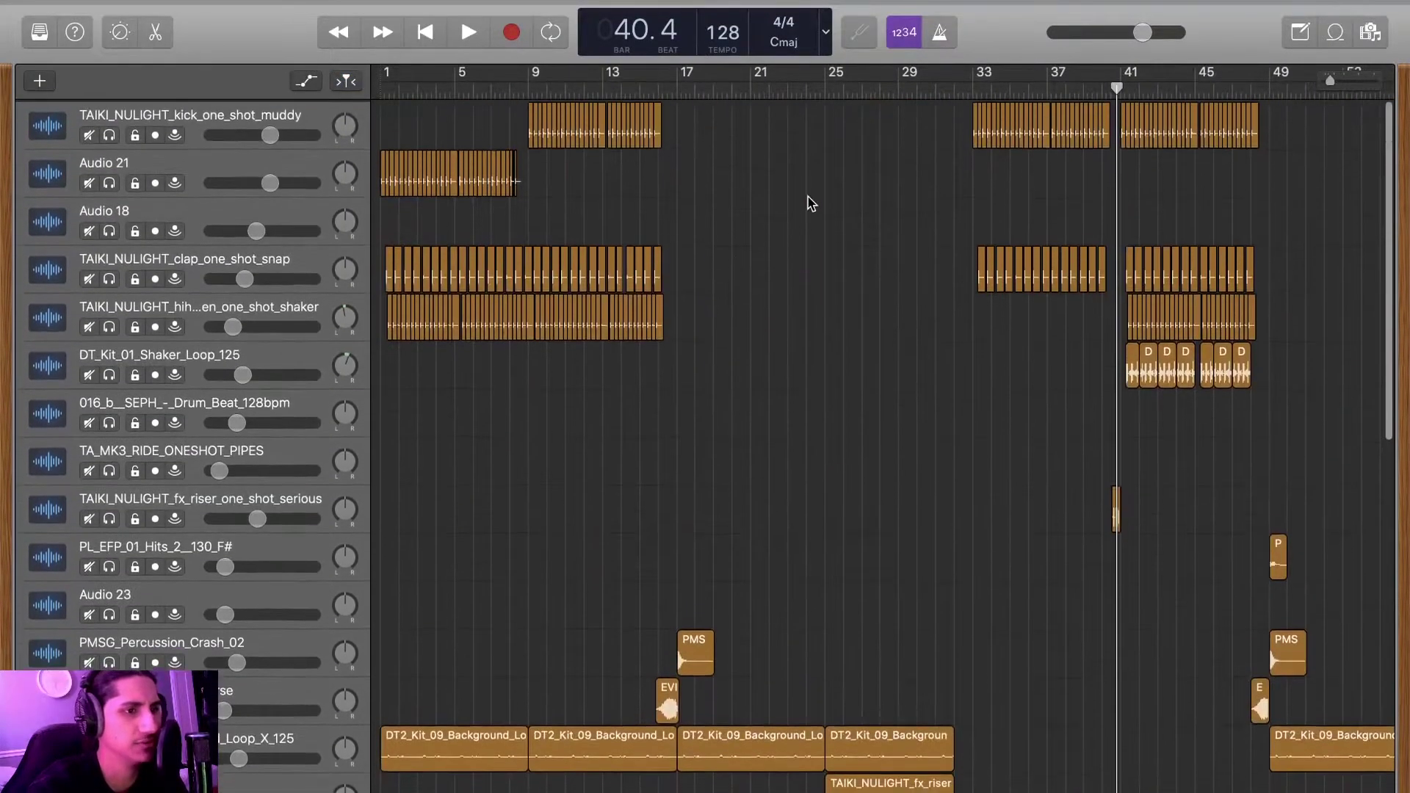
click(678, 89)
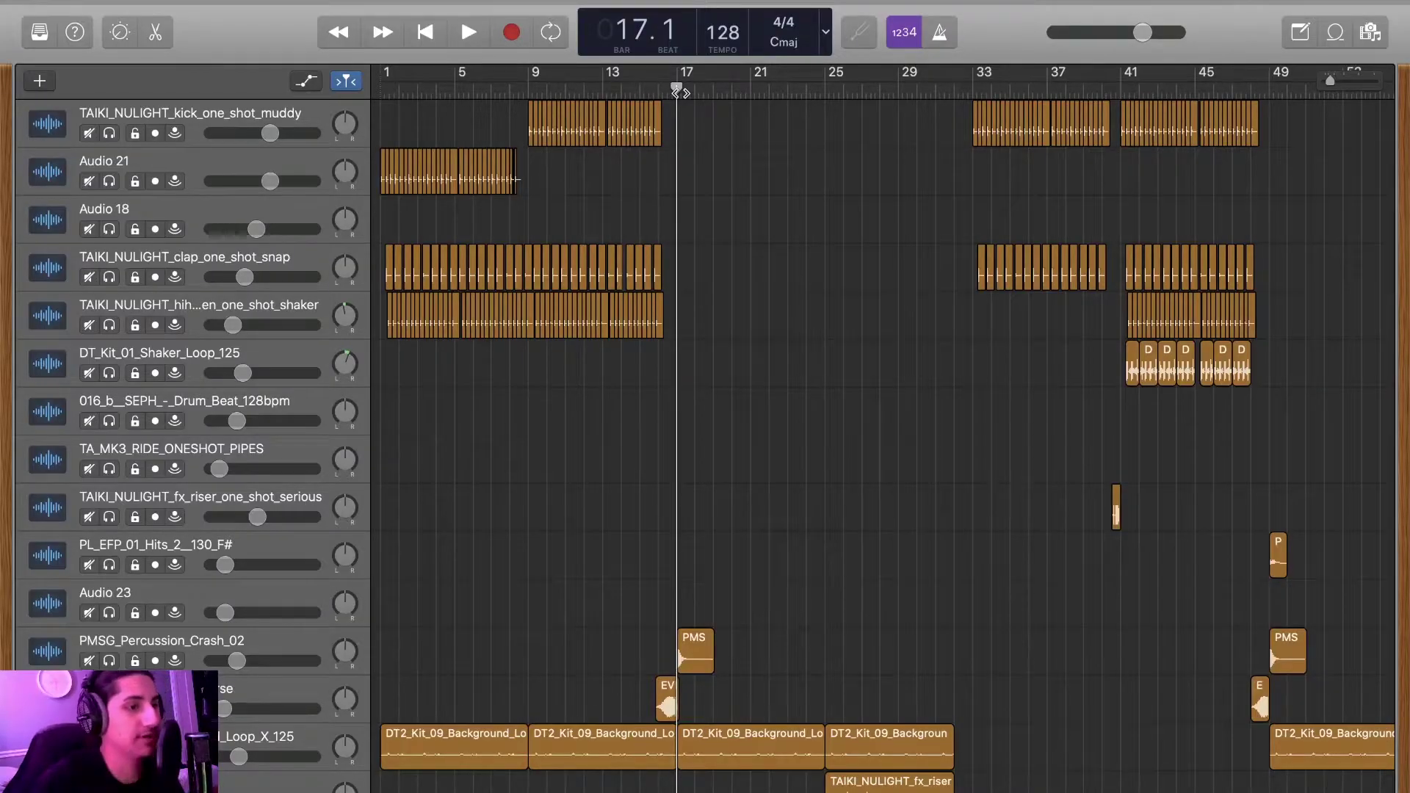
scroll(695, 163, up, 5)
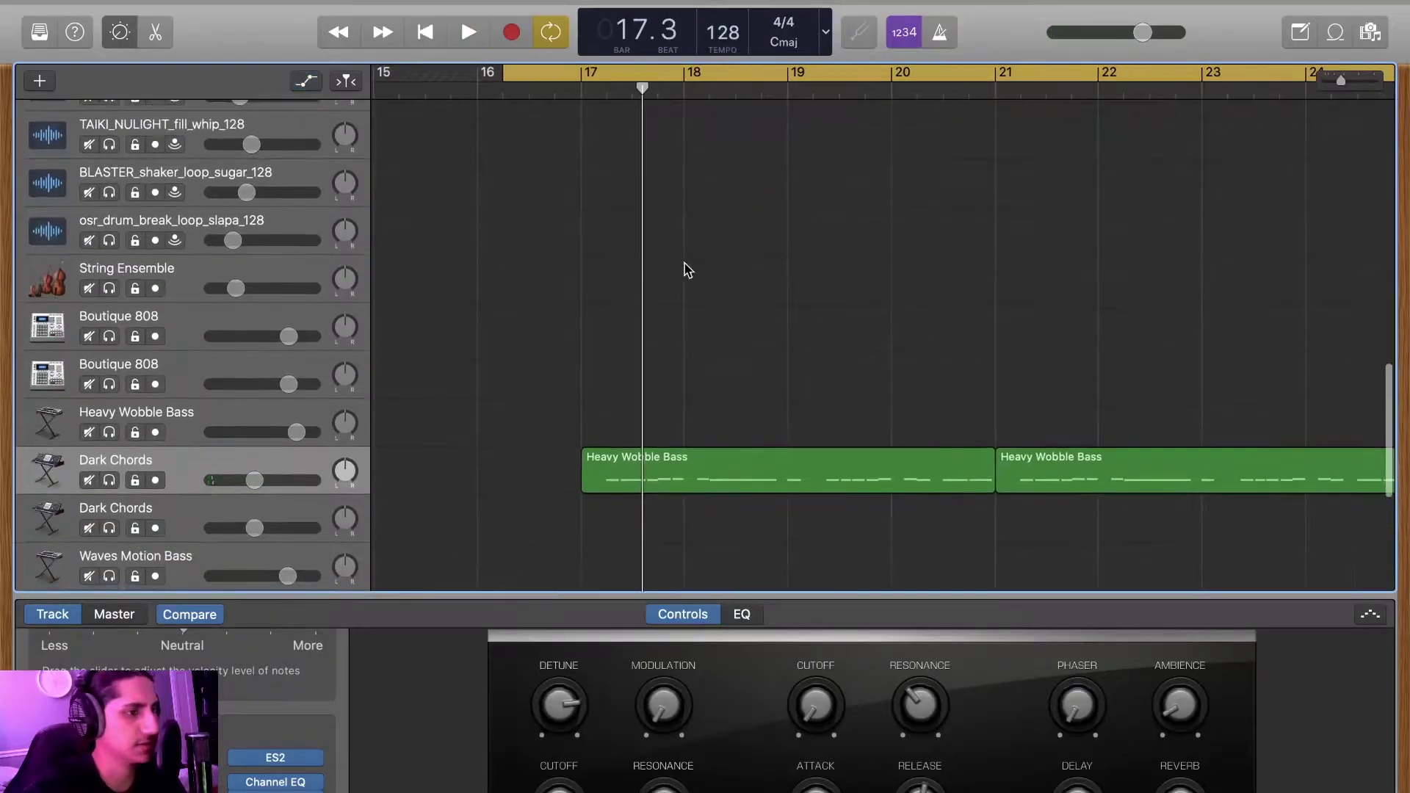
- Move the cycle range's start to bar 17 and listen to the first Dark Chords track in solo
key(space)
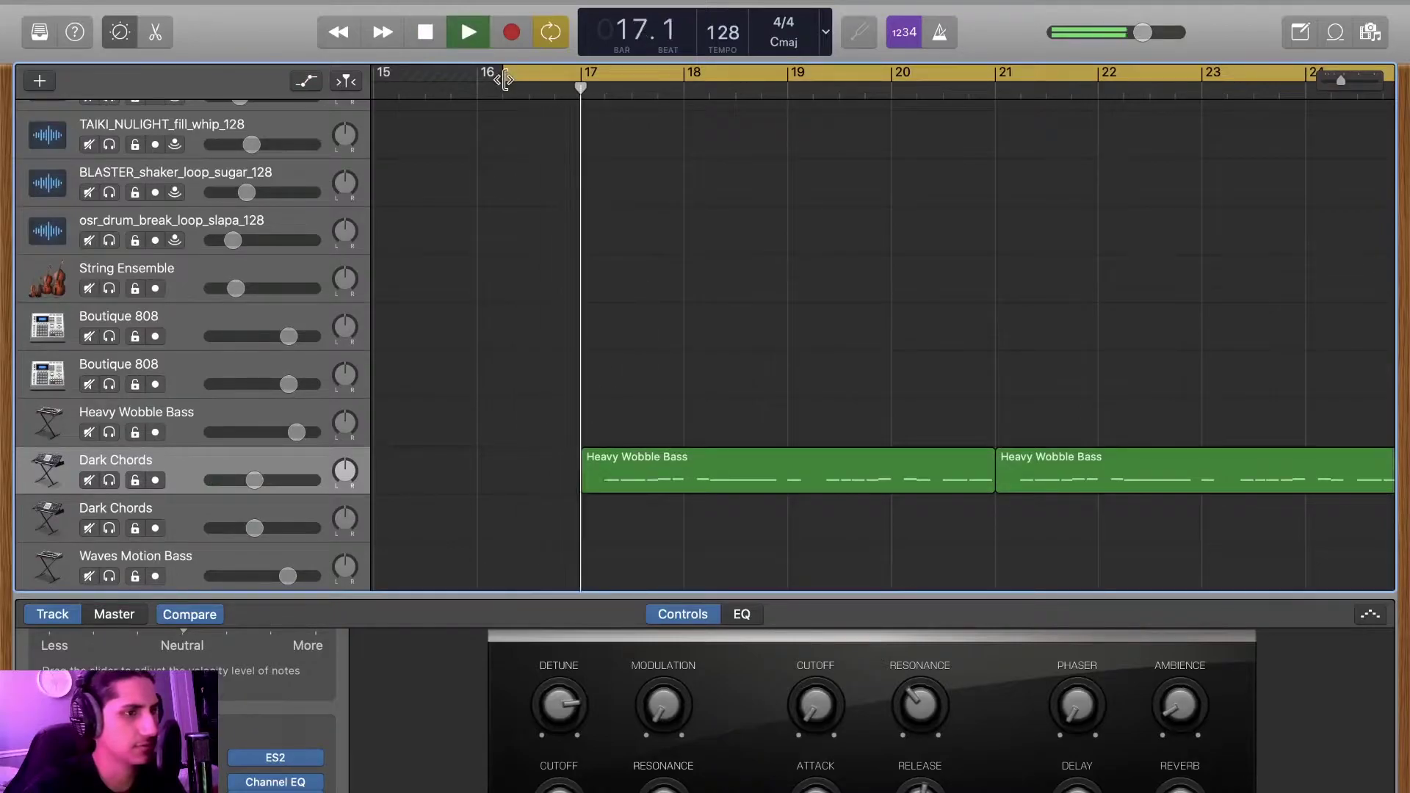
drag(503, 83, 586, 84)
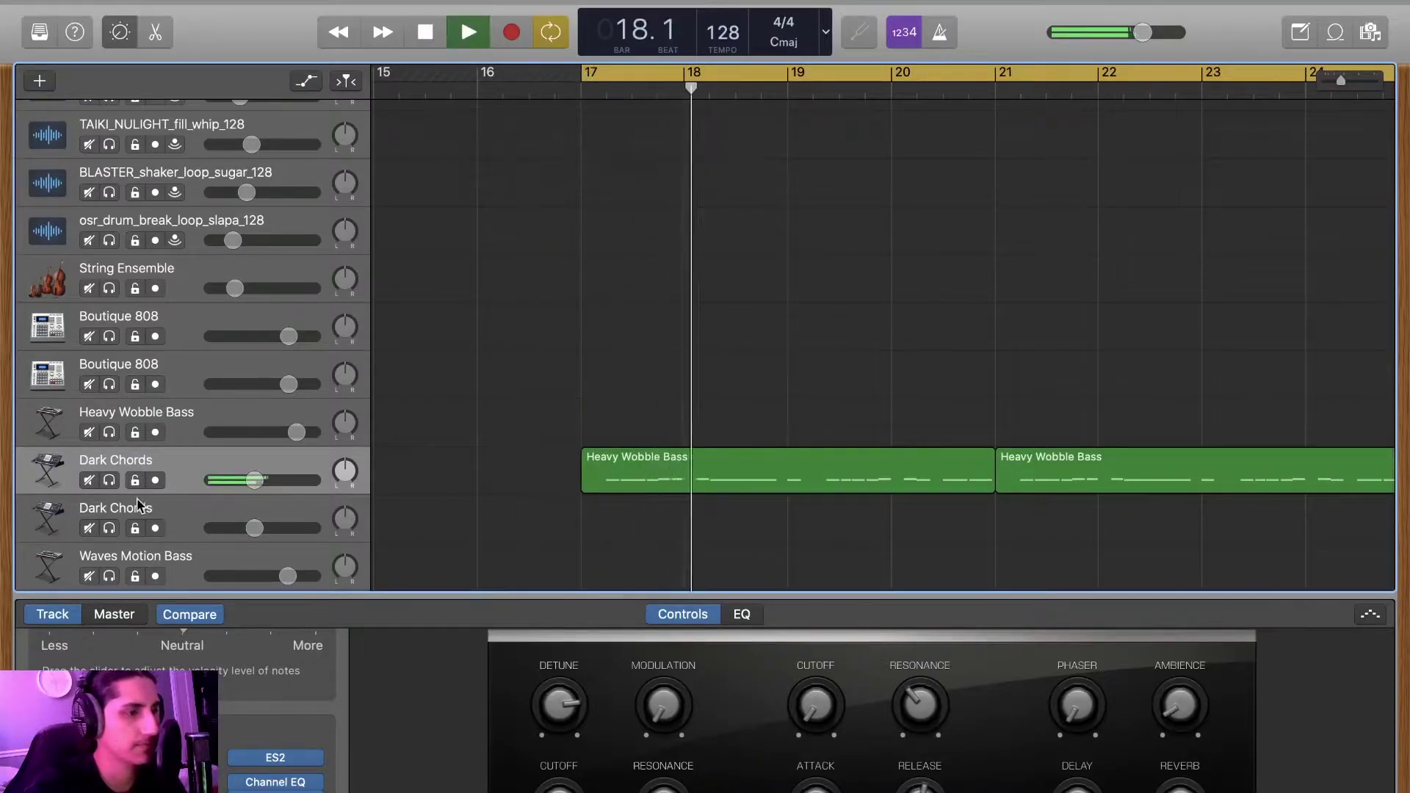
click(110, 481)
scroll(692, 412, right, 3)
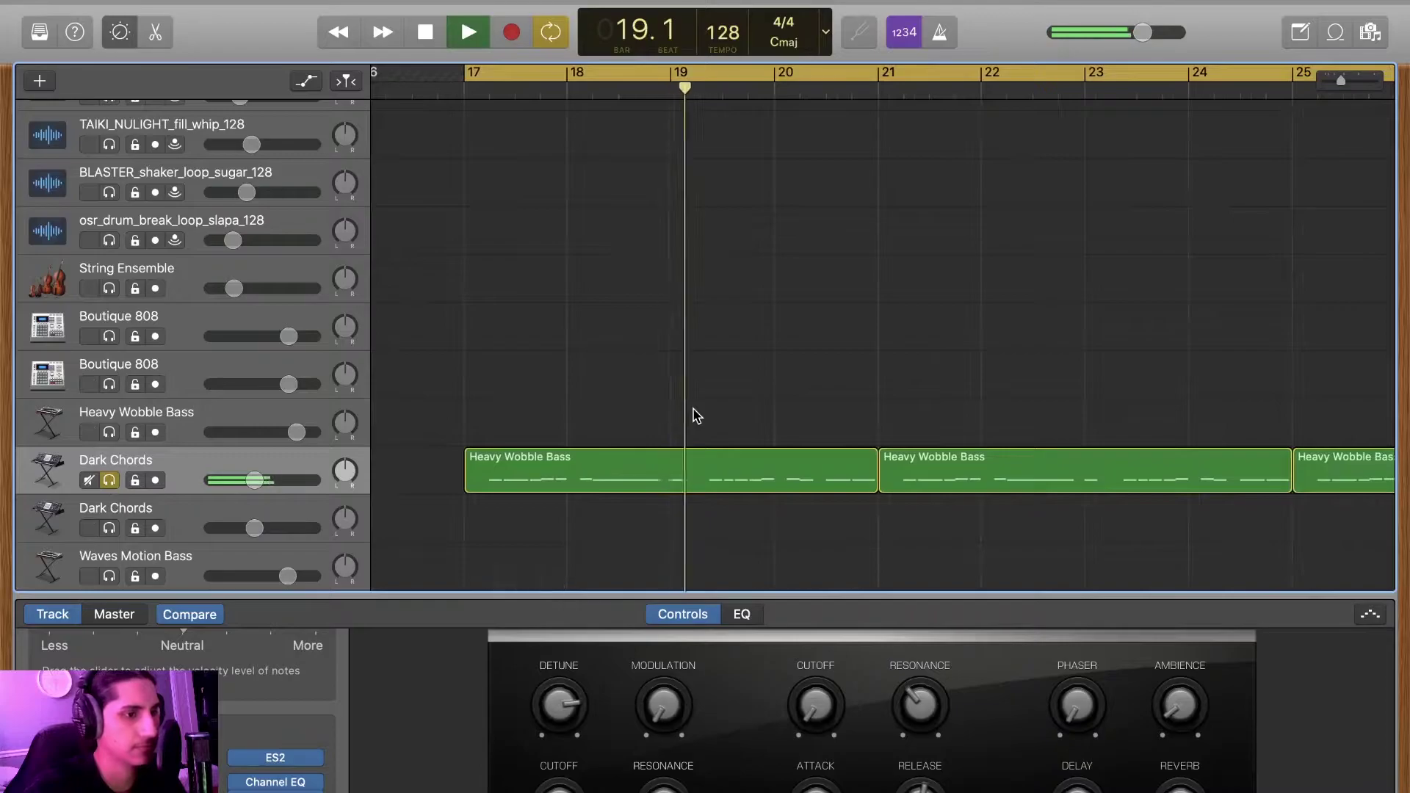
scroll(692, 412, down, 2)
key(space)
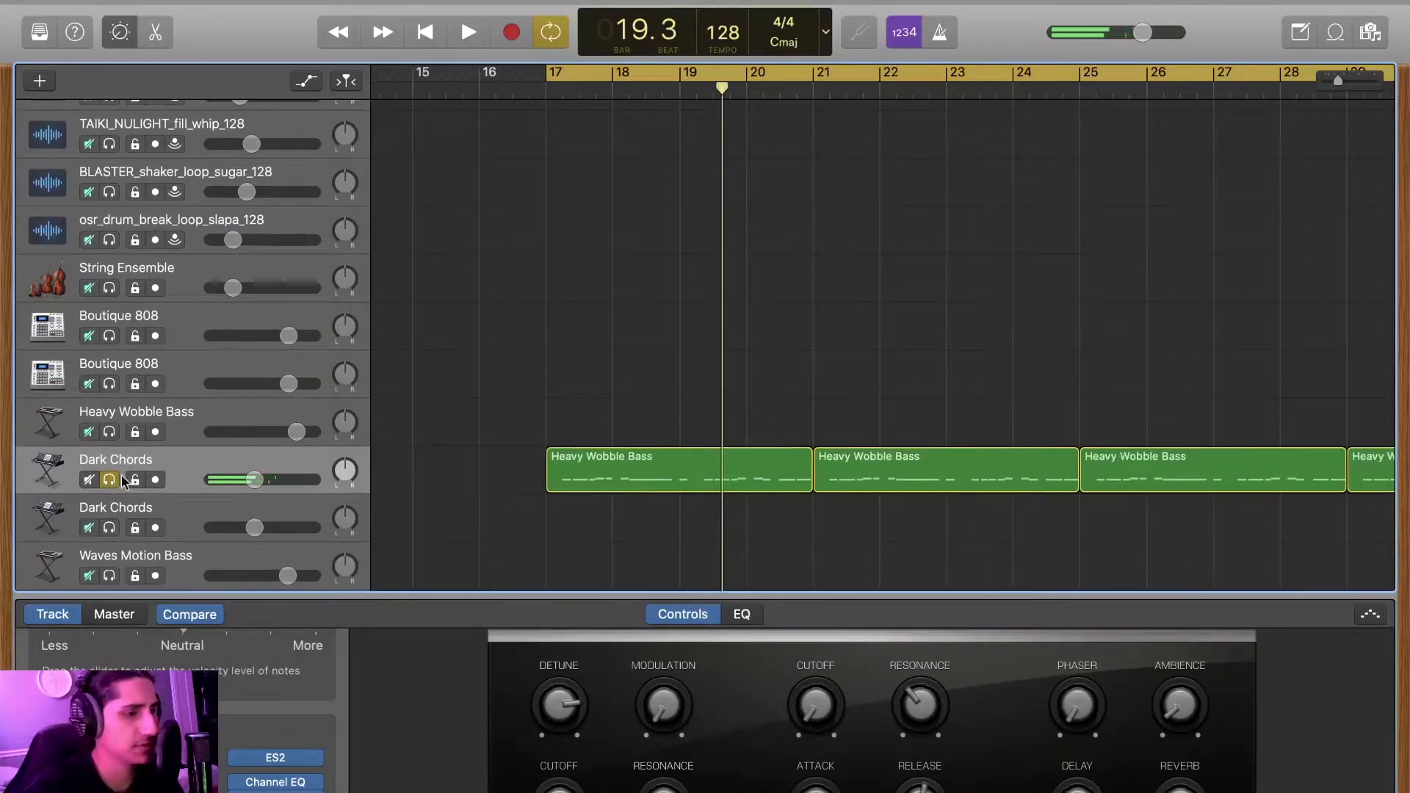
- Record-enable the soloed Dark Chords track and move the playhead to bar 24
click(155, 480)
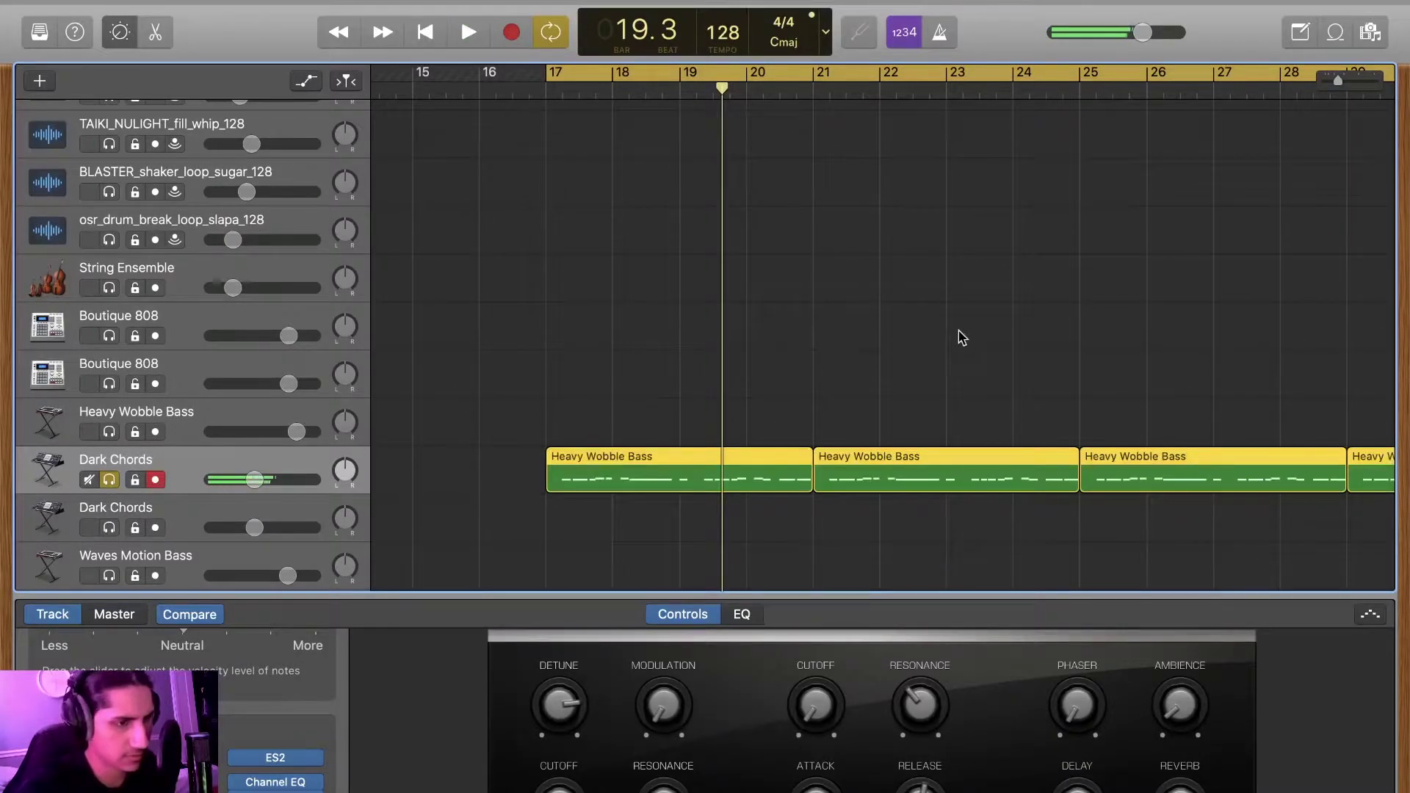
scroll(962, 338, down, 5)
drag(563, 92, 572, 92)
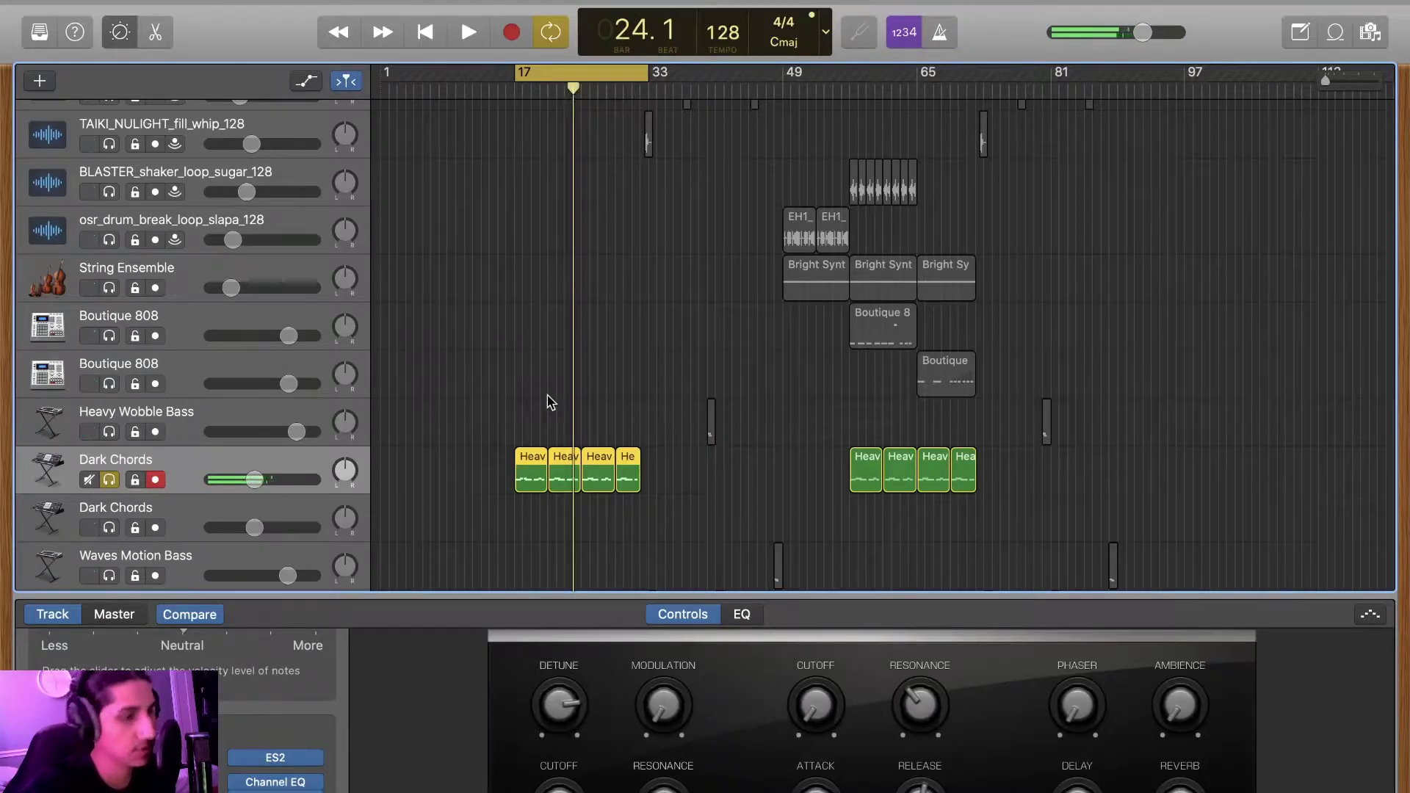
scroll(553, 398, up, 5)
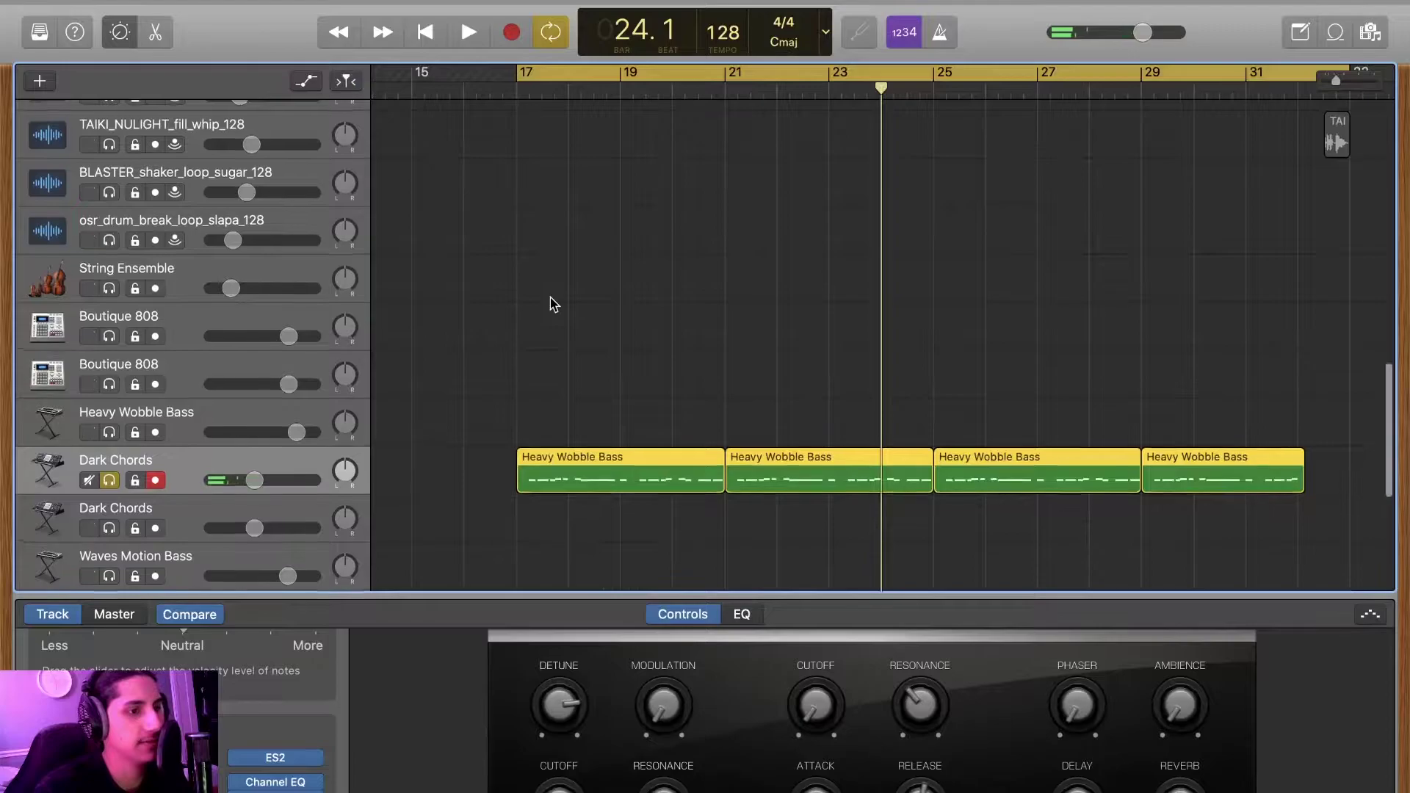
scroll(552, 302, down, 2)
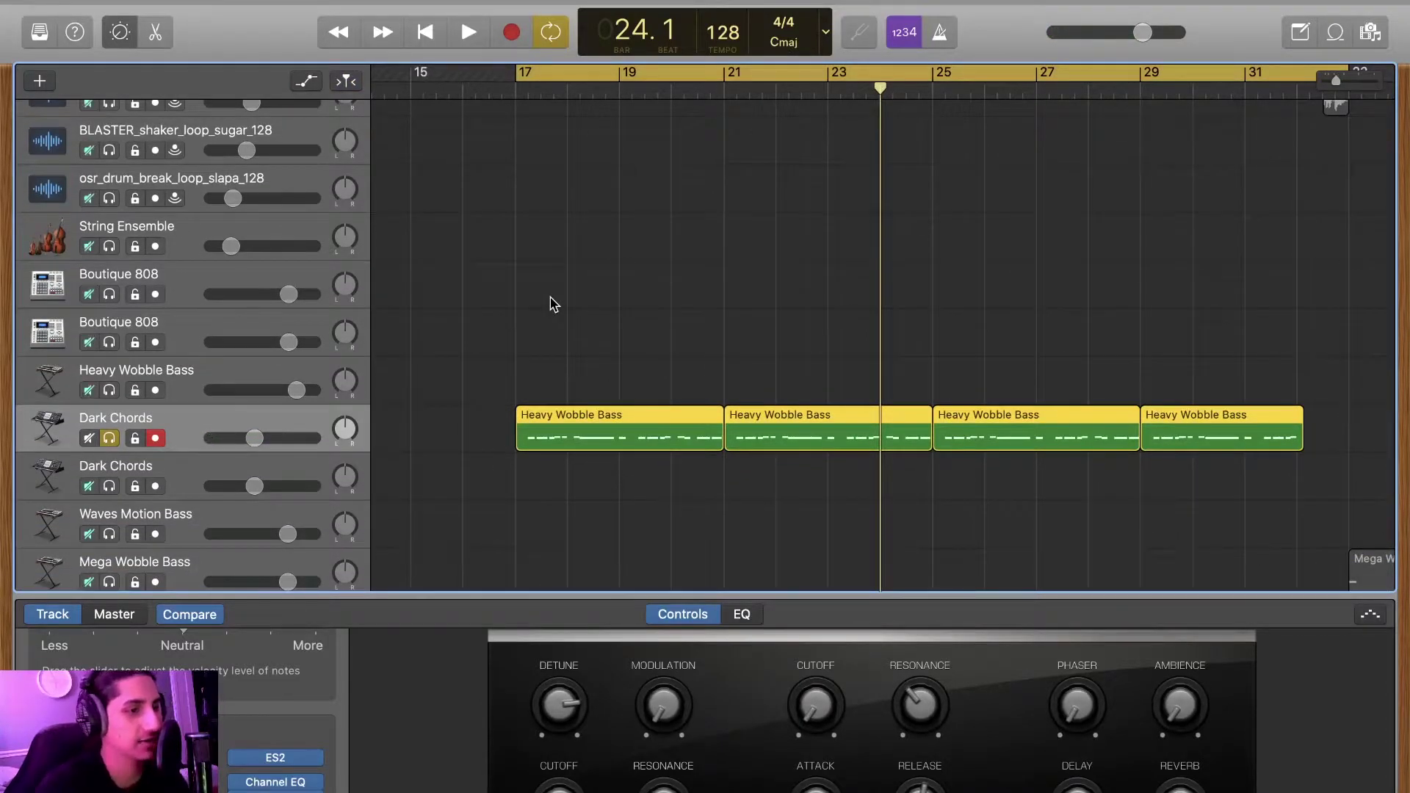
- Play the soloed Dark Chords regions from bar 17, stop playback and unsolo the track
key(space)
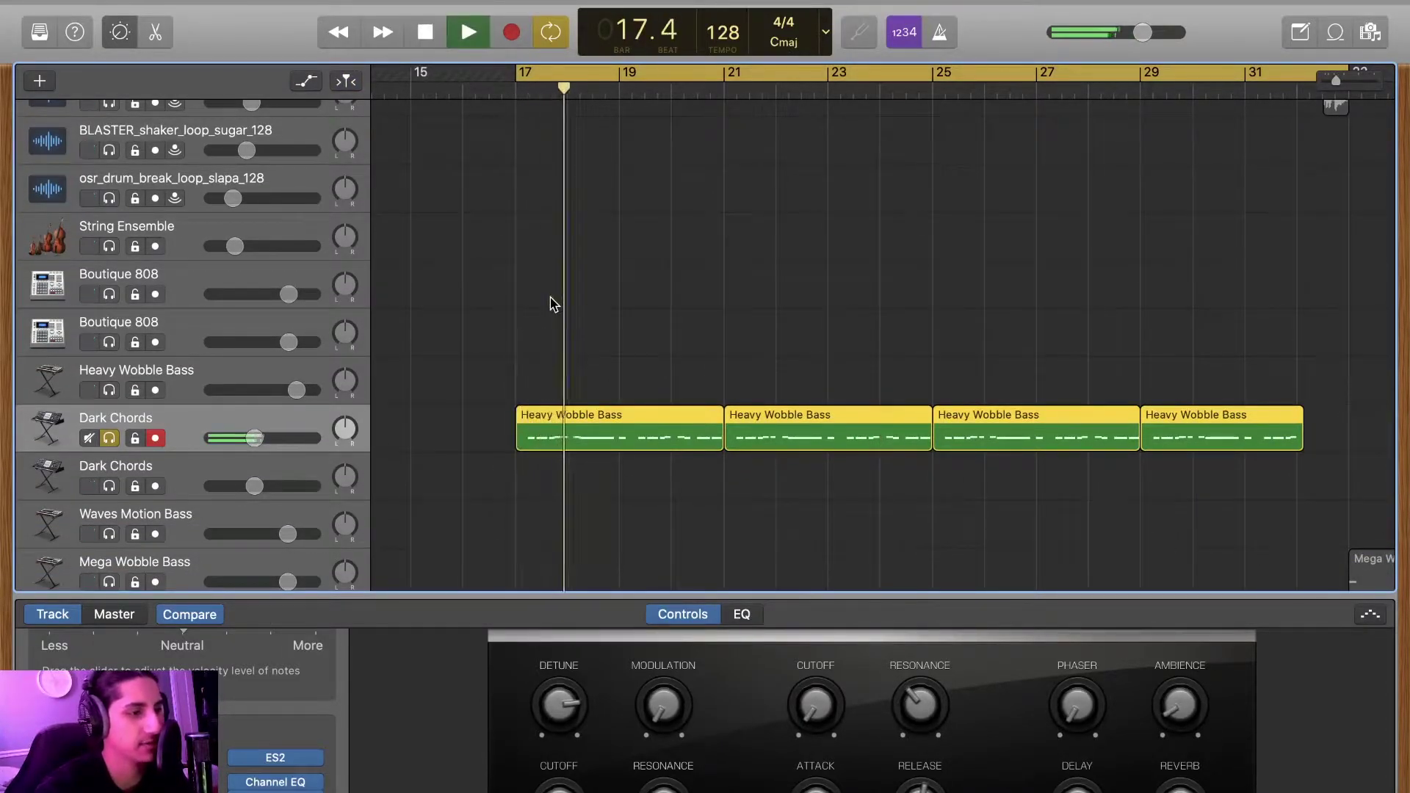
scroll(553, 304, up, 10)
scroll(553, 304, down, 8)
key(space)
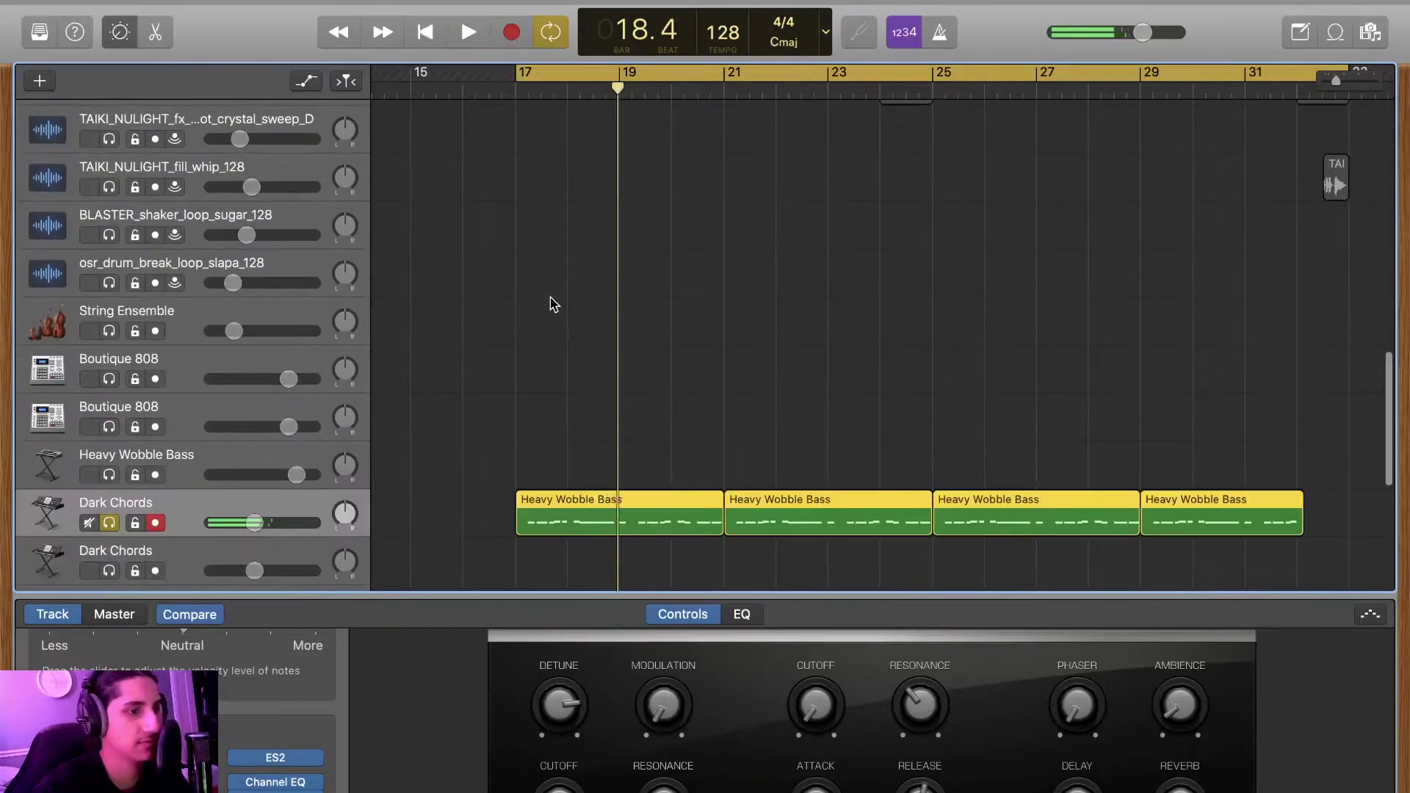
key(s)
- Audition the 105_-_Em_-_The_Oldschool_Vibe track in solo from bars 17 and 25, and unsolo it
scroll(665, 319, up, 8)
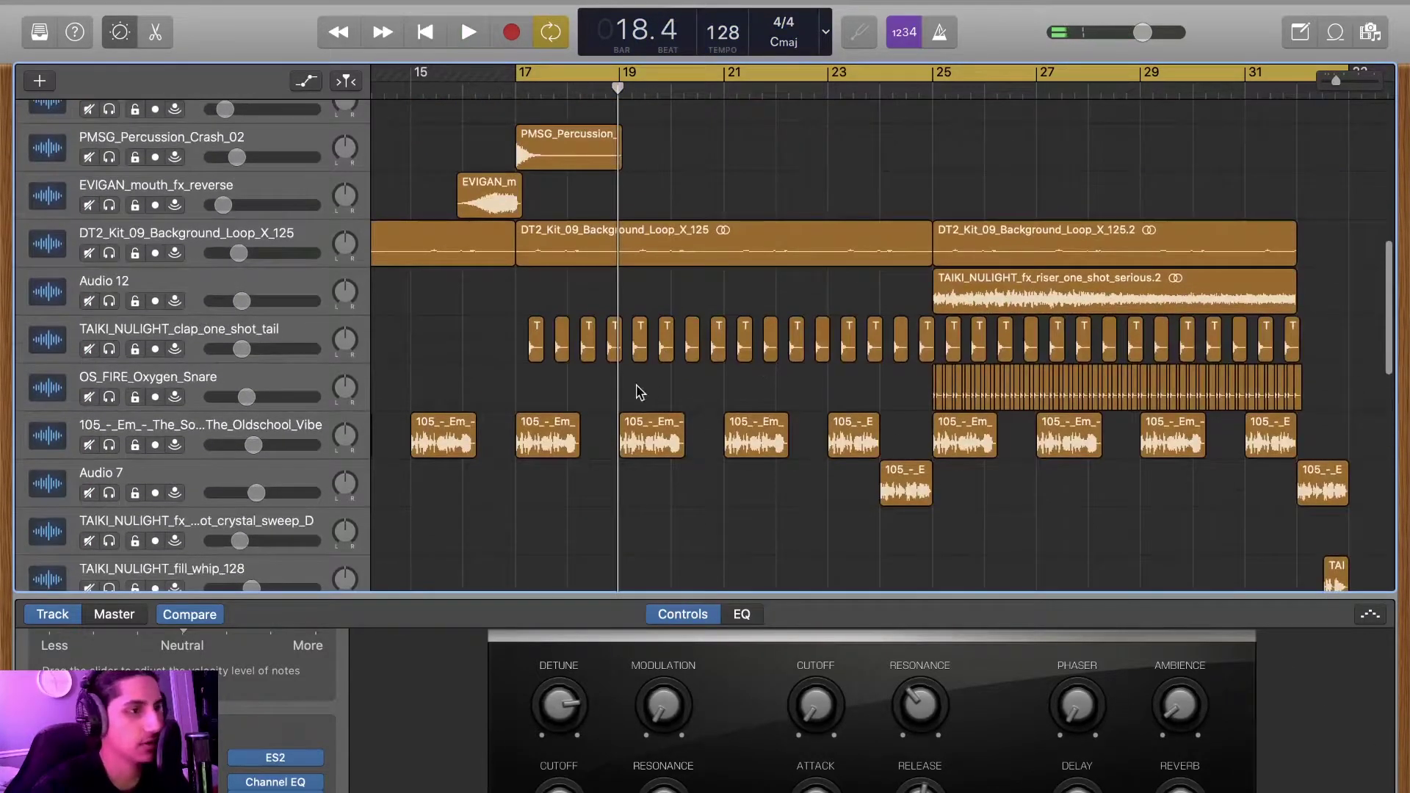
scroll(668, 279, up, 6)
scroll(666, 282, down, 6)
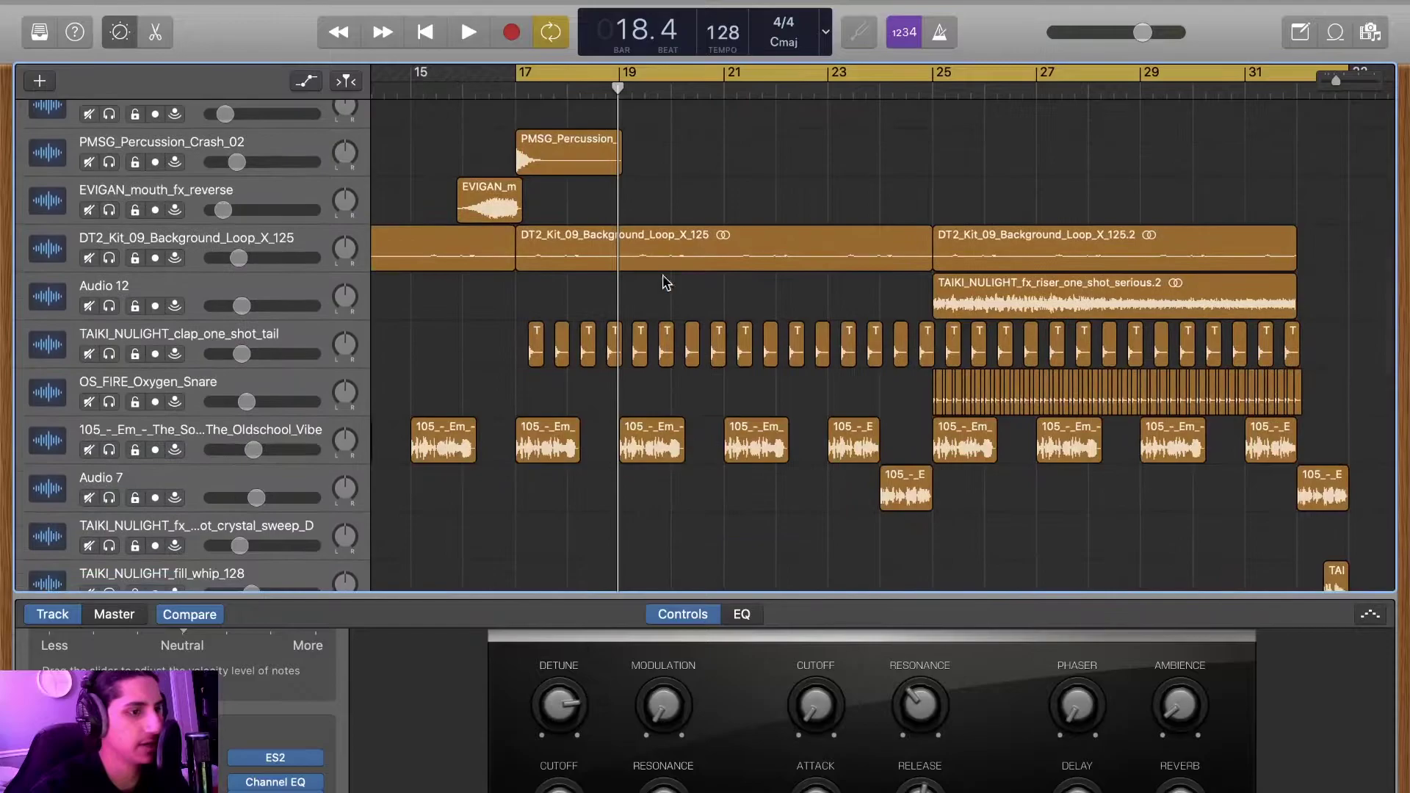
click(110, 451)
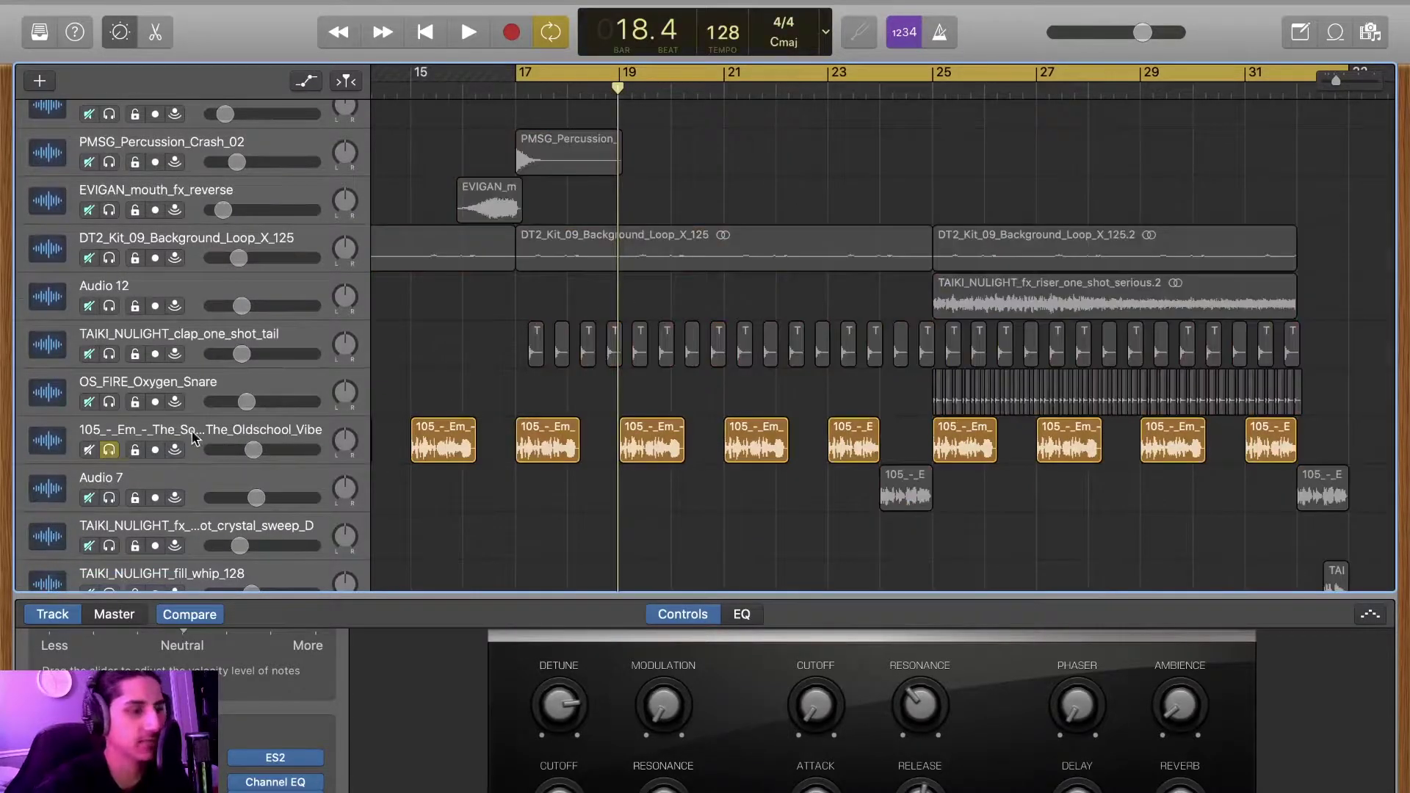
key(space)
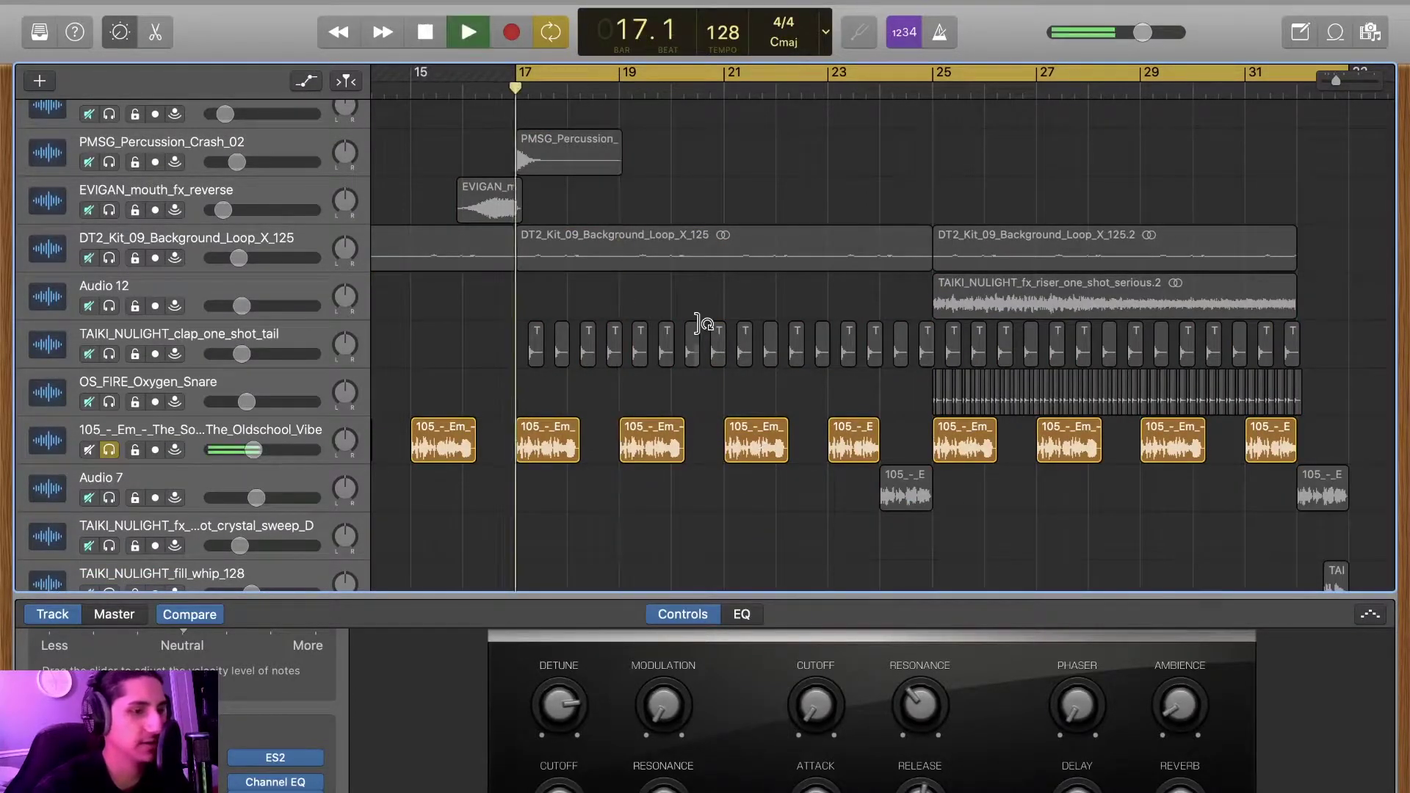
click(930, 91)
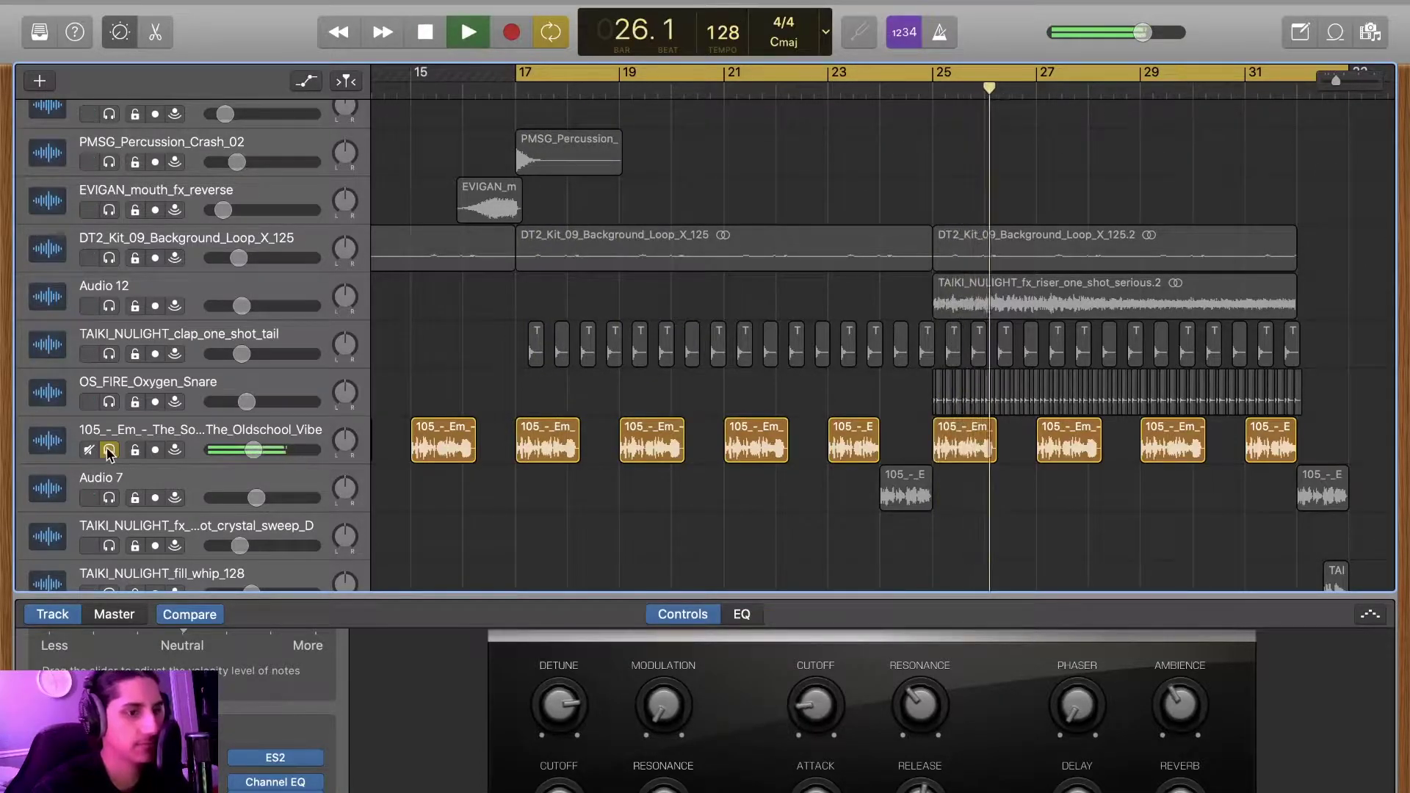
key(space)
key(s)
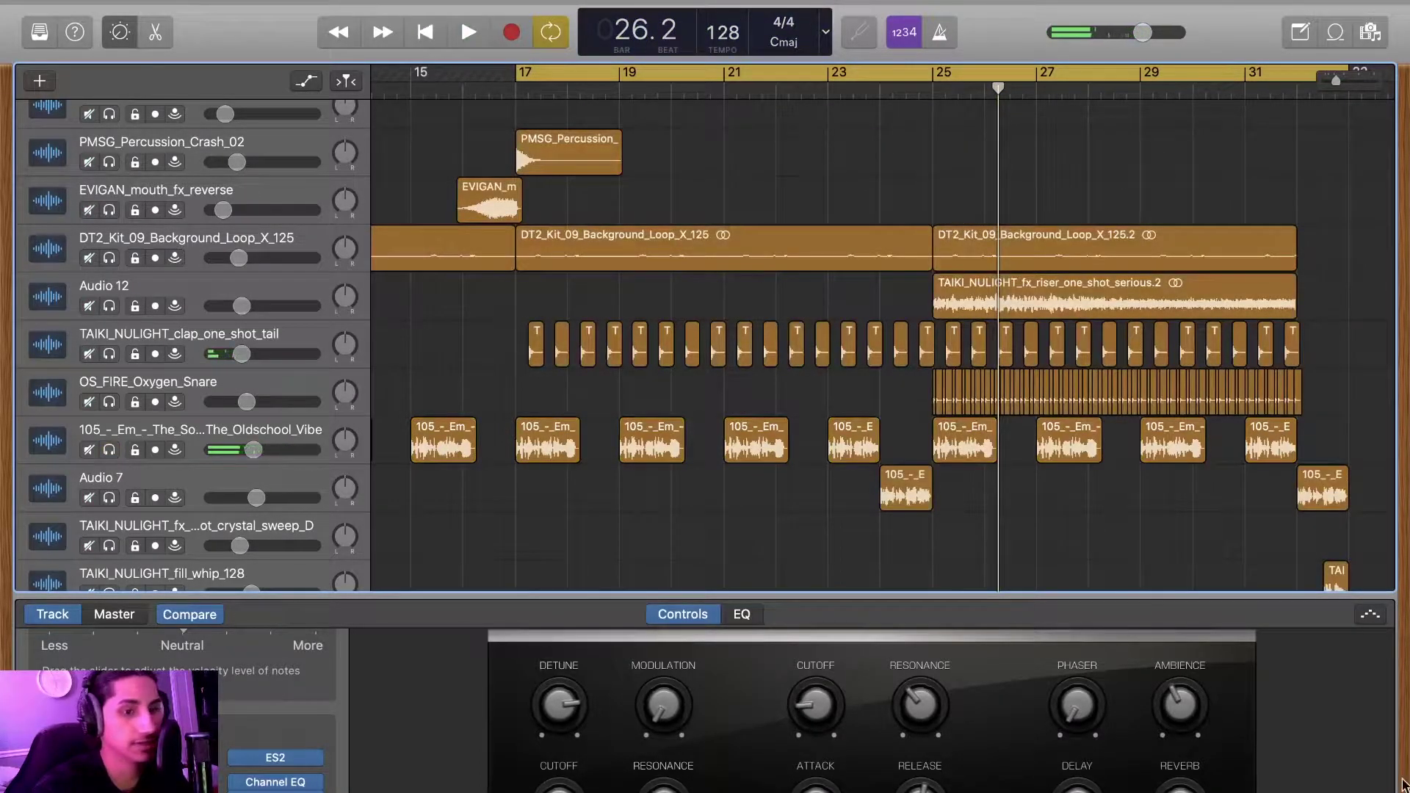
- Hide the Smart Controls and audition the TAIKI_NULIGHT_clap_one_shot_tail track in solo from bar 17
key(b)
key(space)
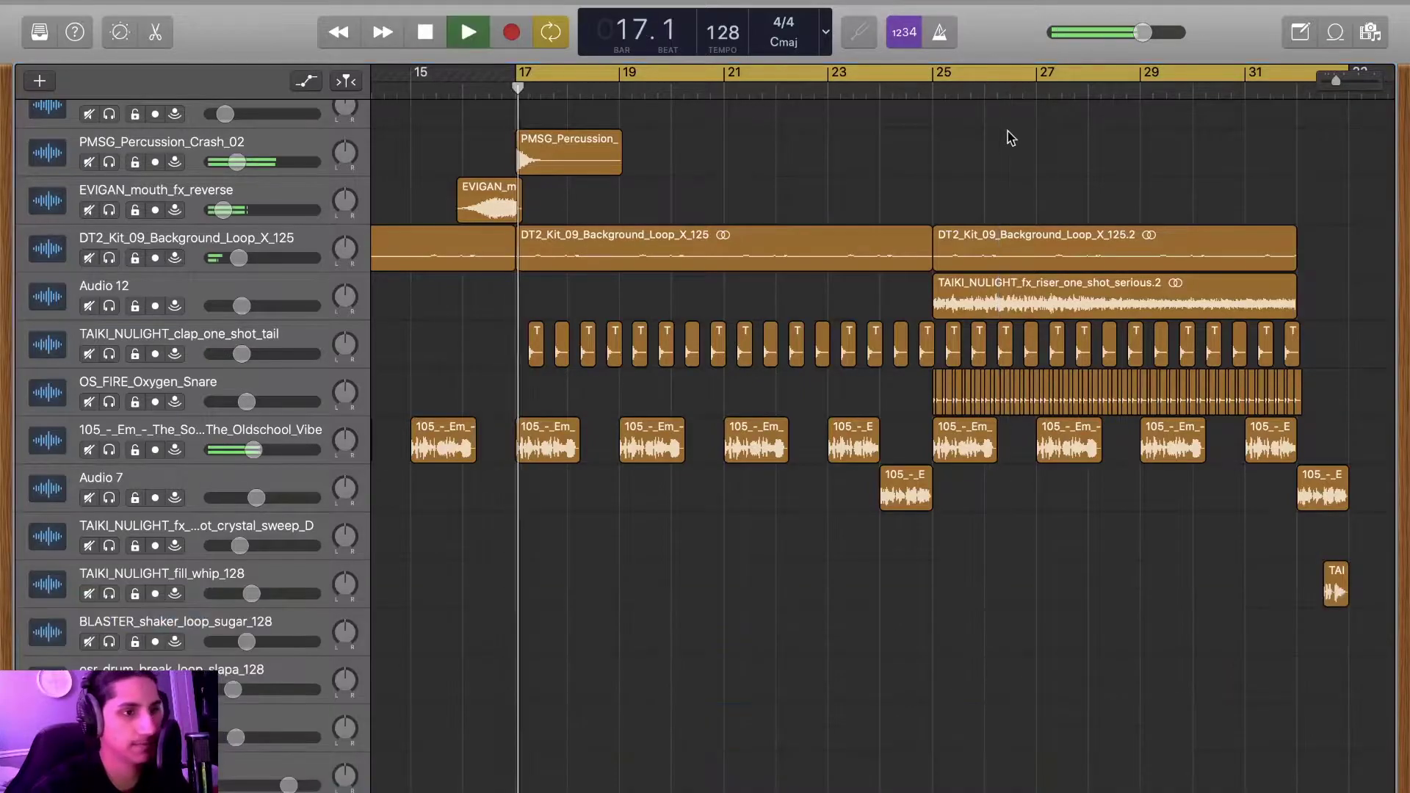
scroll(1011, 137, up, 1)
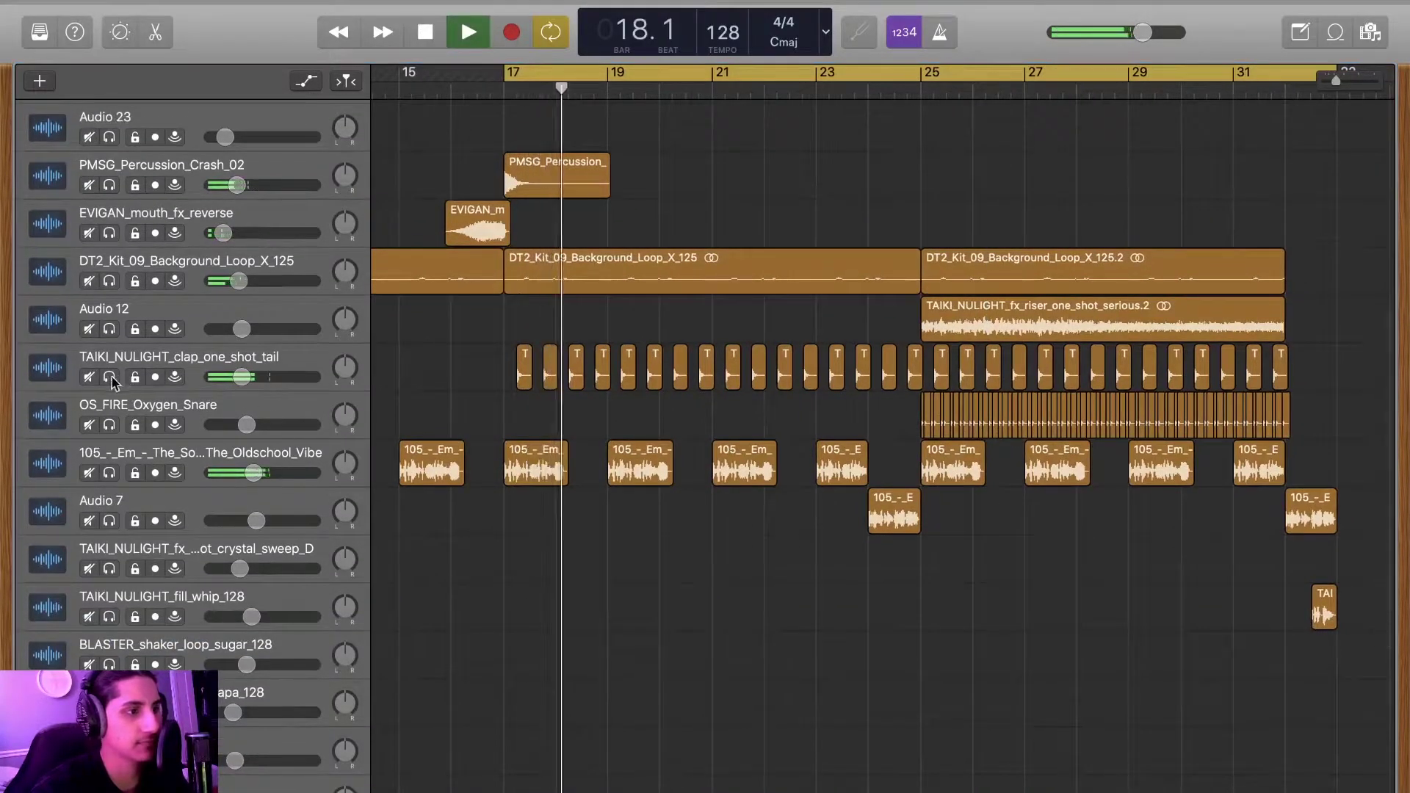
key(s)
key(space)
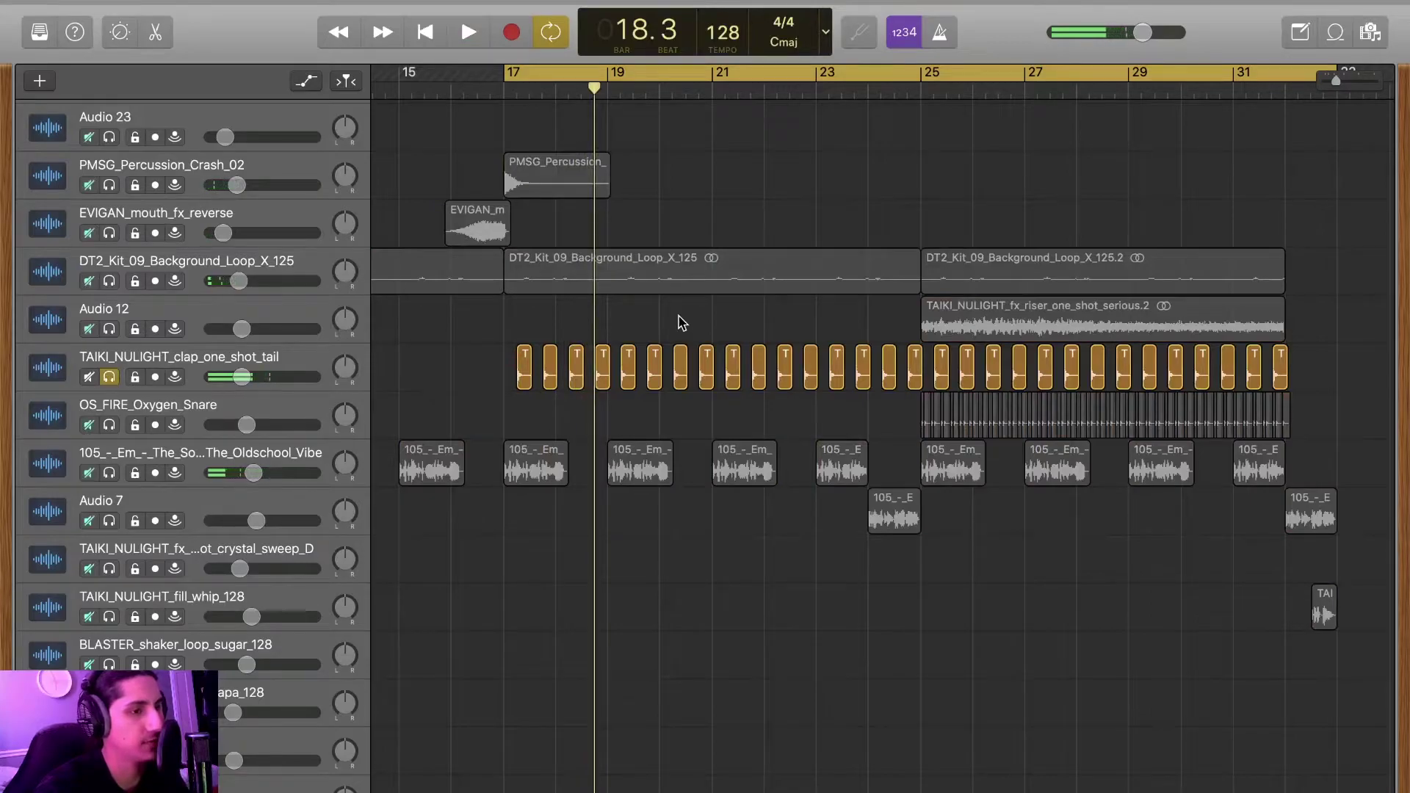
key(space)
scroll(682, 323, down, 2)
scroll(679, 321, down, 5)
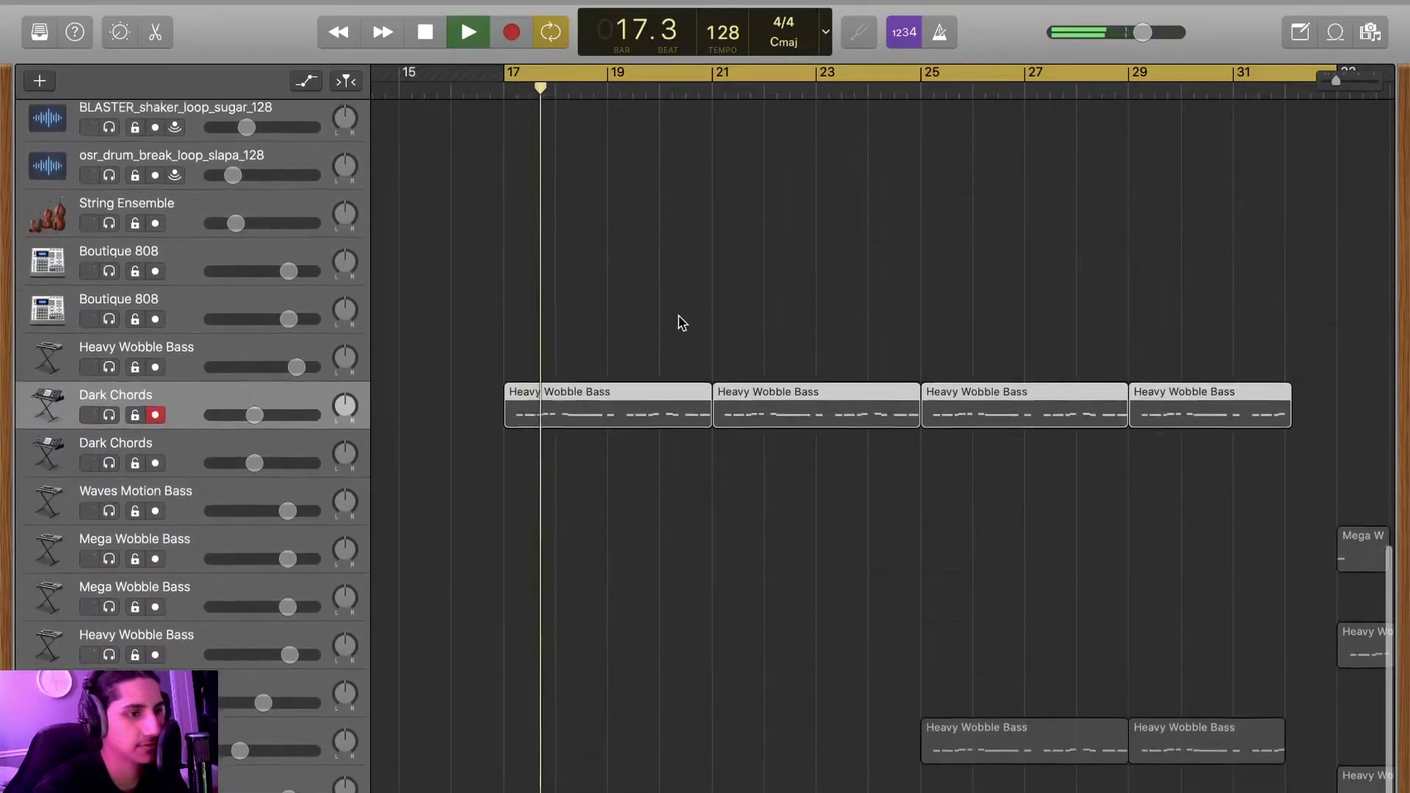
scroll(676, 318, up, 5)
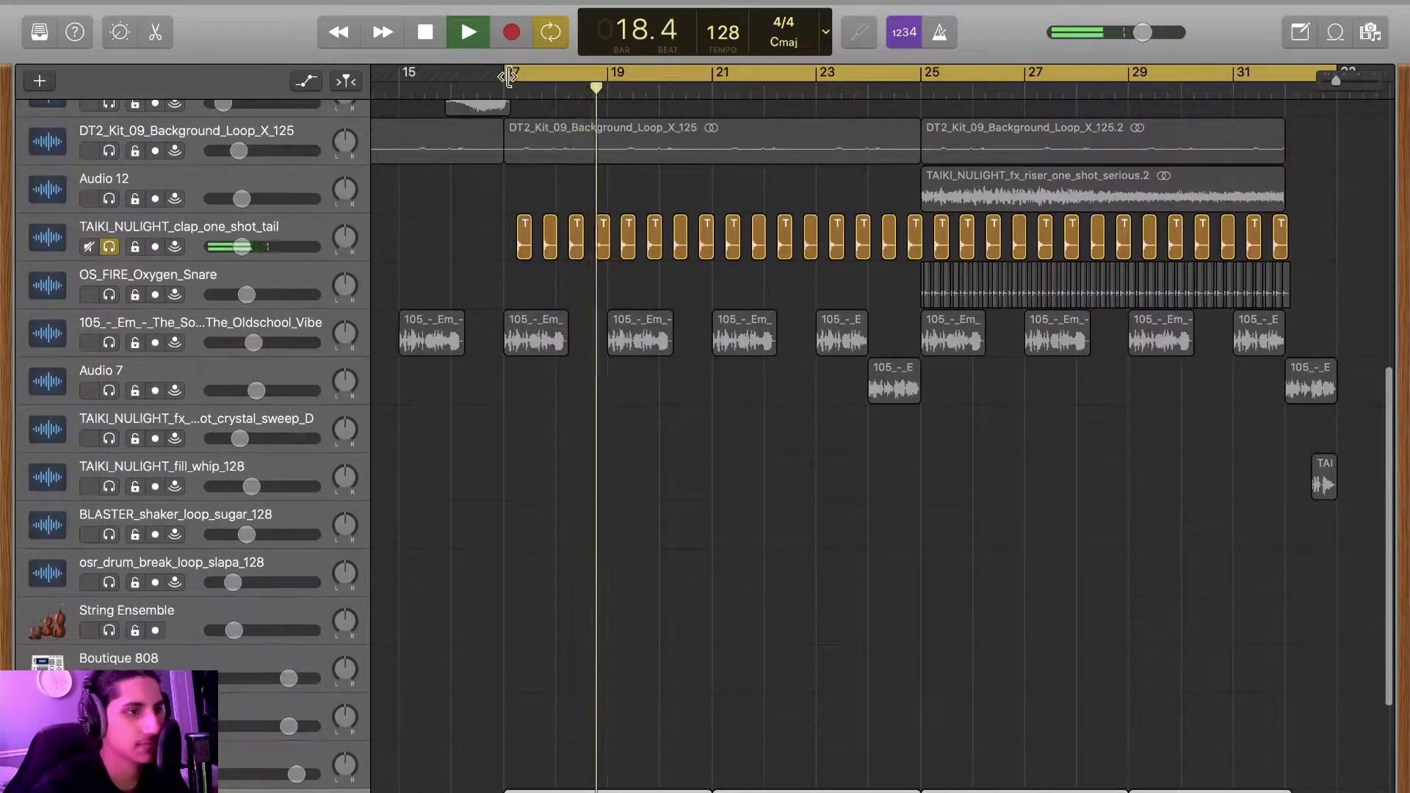
- Move the cycle range's start to bar 25, unsolo the TAIKI_NULIGHT_clap_one_shot_tail track and stop playback
drag(507, 73, 919, 73)
scroll(915, 110, right, 4)
scroll(915, 111, up, 2)
click(109, 393)
key(space)
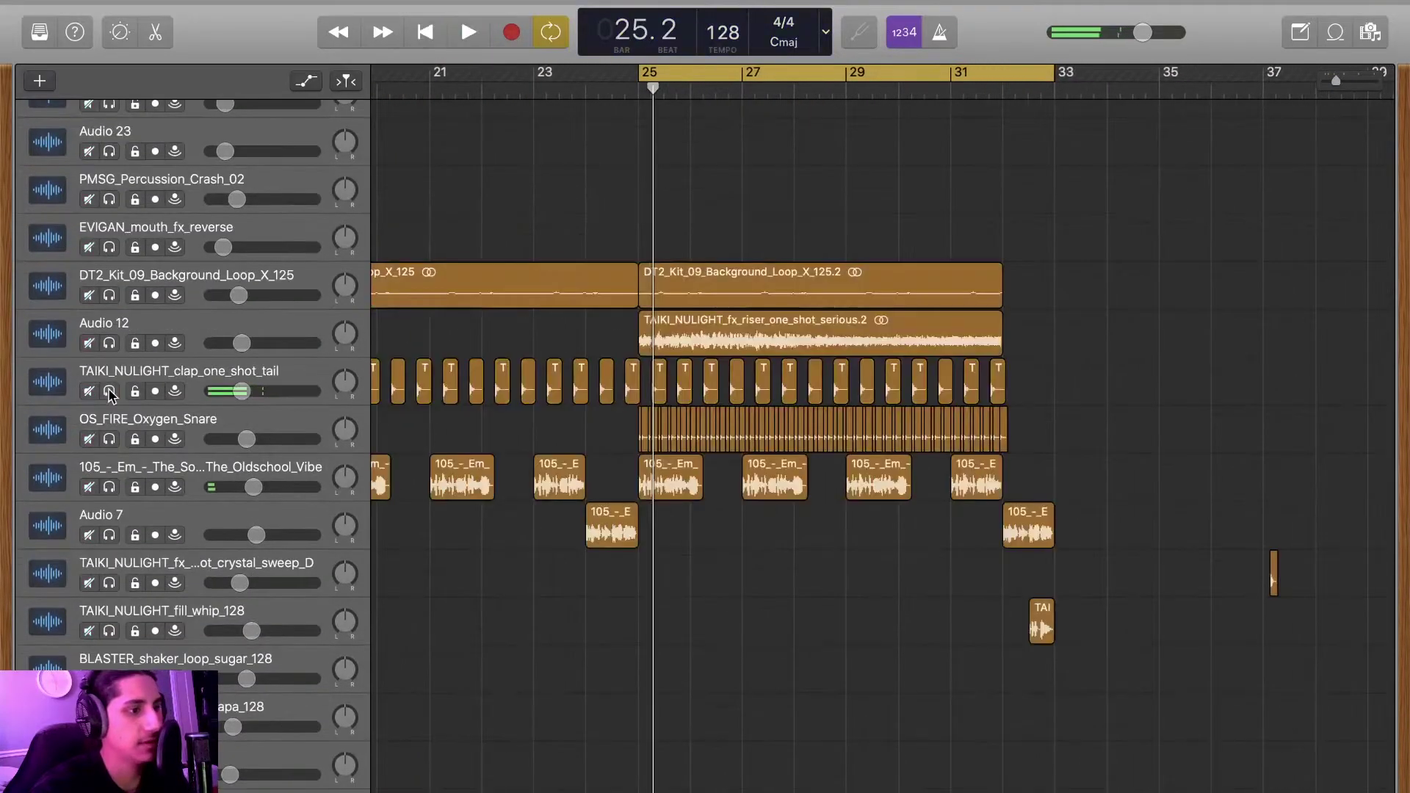
- Solo the OS_FIRE_Oxygen_Snare track and play its build-up from bar 25
click(102, 447)
click(108, 438)
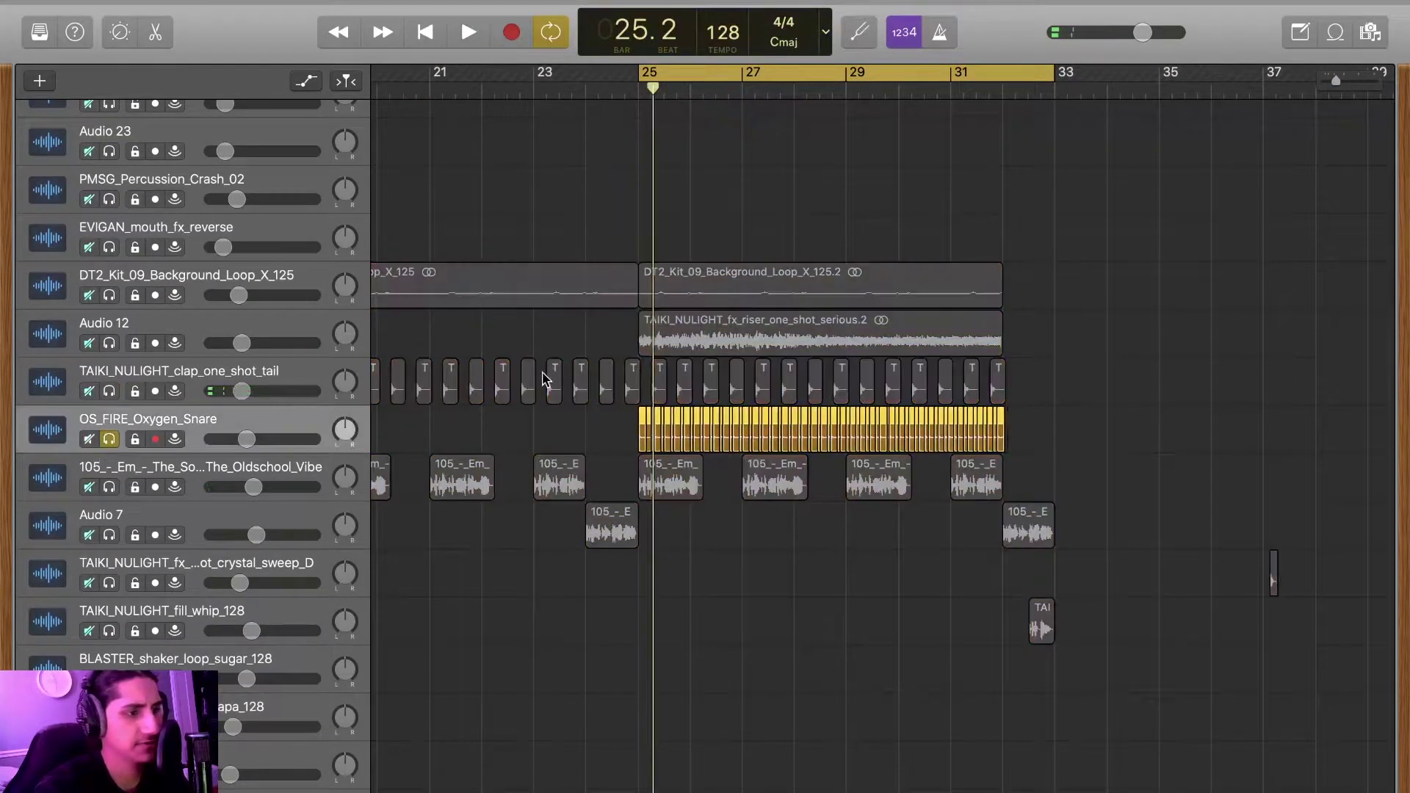
key(space)
scroll(543, 373, up, 3)
scroll(542, 372, right, 2)
key(space)
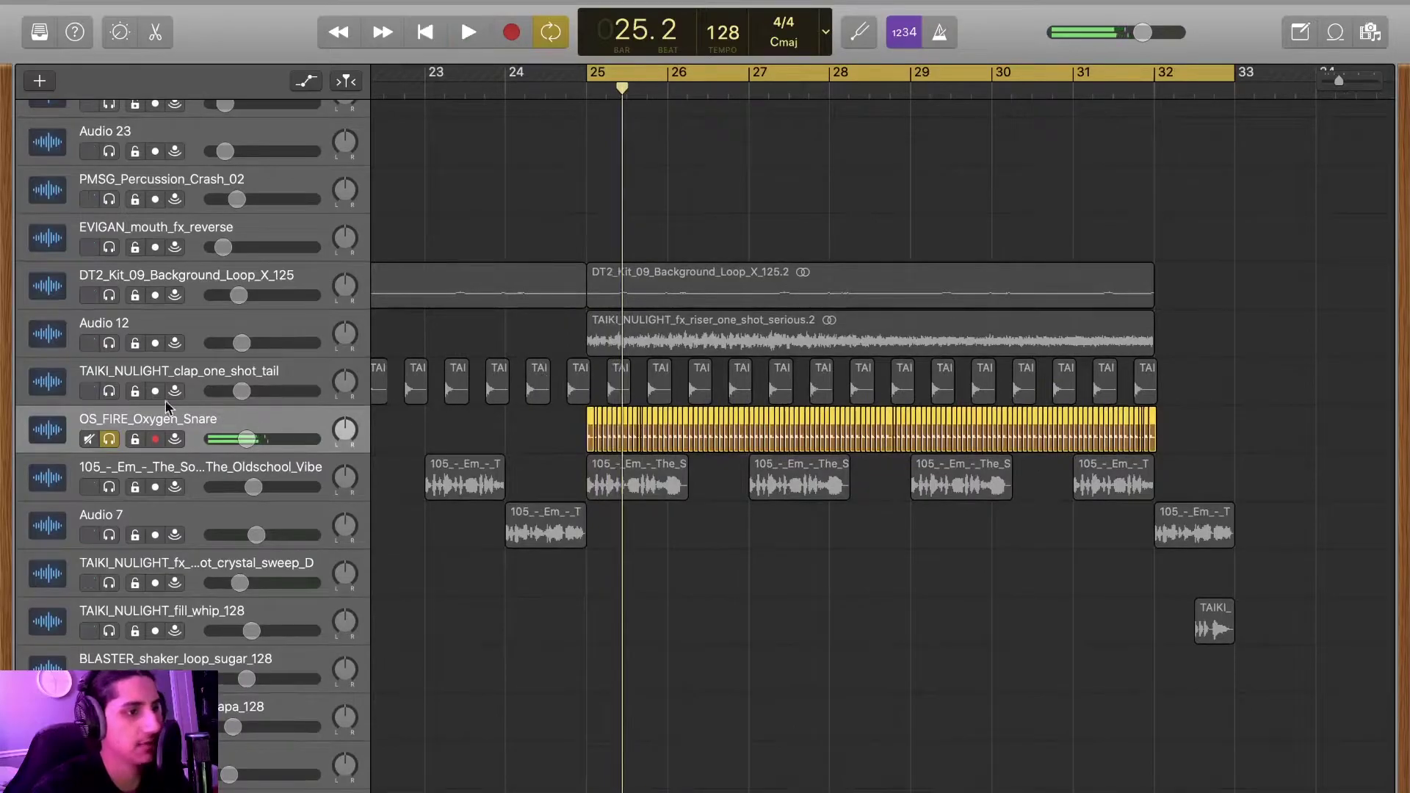
- Show track automation and examine the OS_FIRE_Oxygen_Snare track's AutoFilter: Cutoff curve and list of automation parameters
click(316, 81)
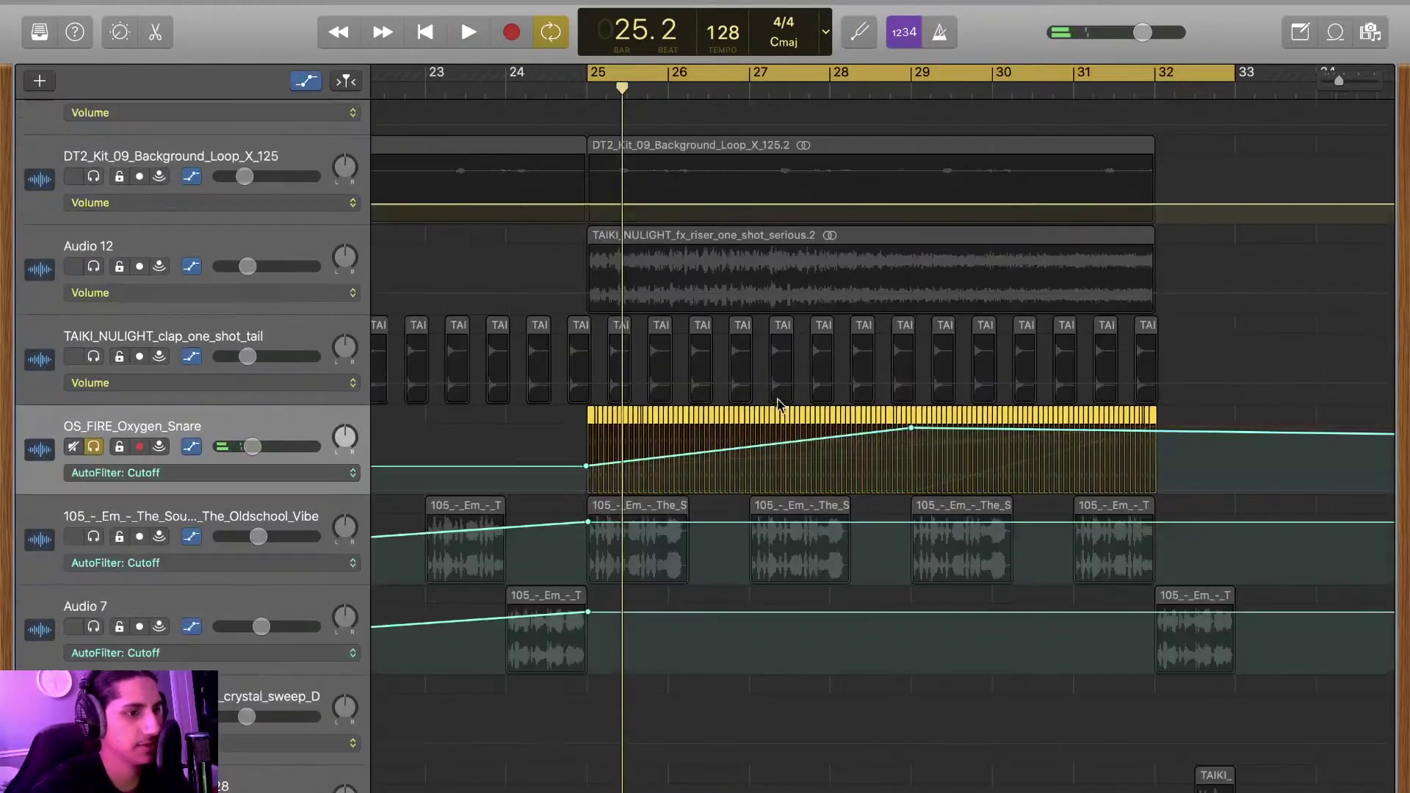
scroll(745, 434, up, 3)
scroll(745, 433, down, 4)
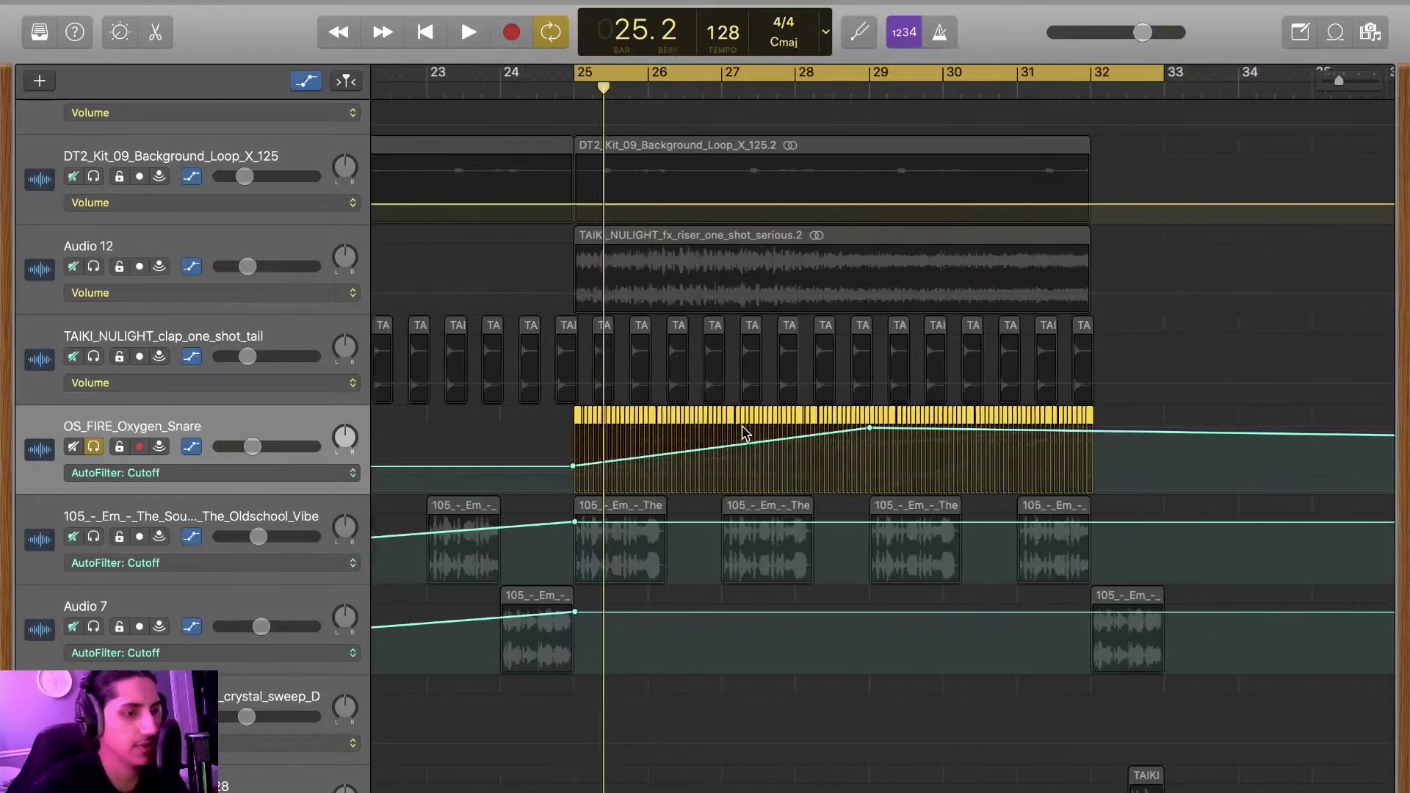
scroll(745, 433, right, 2)
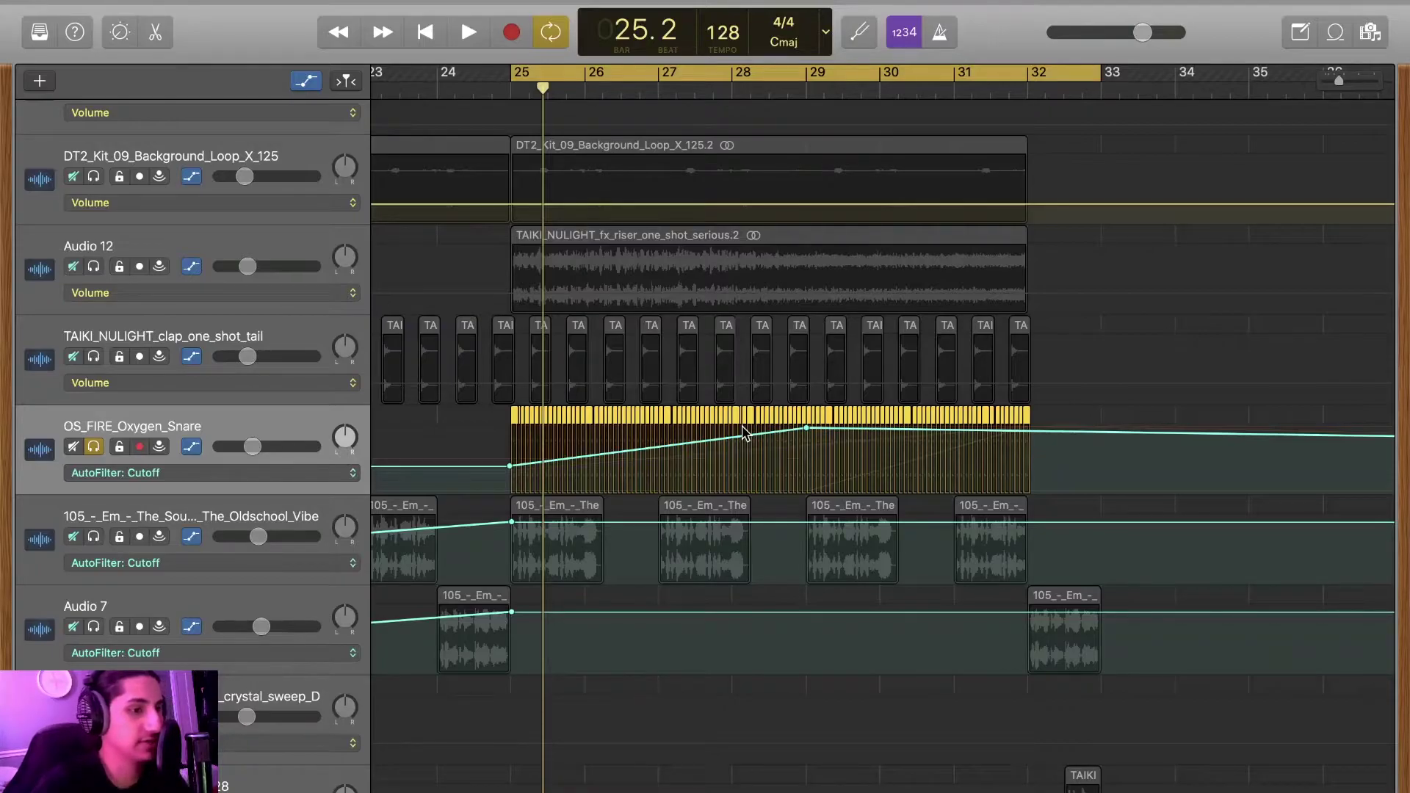
click(201, 475)
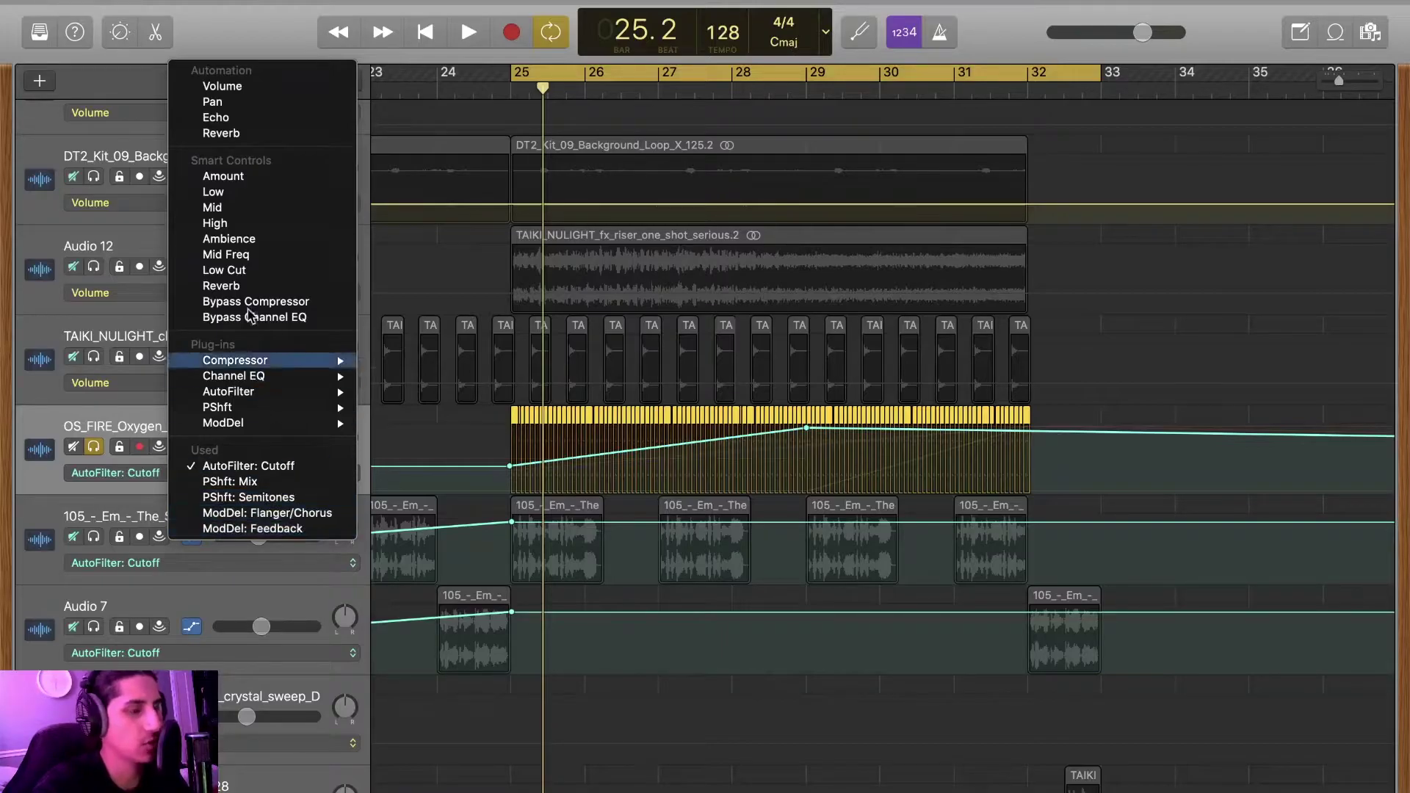
click(89, 192)
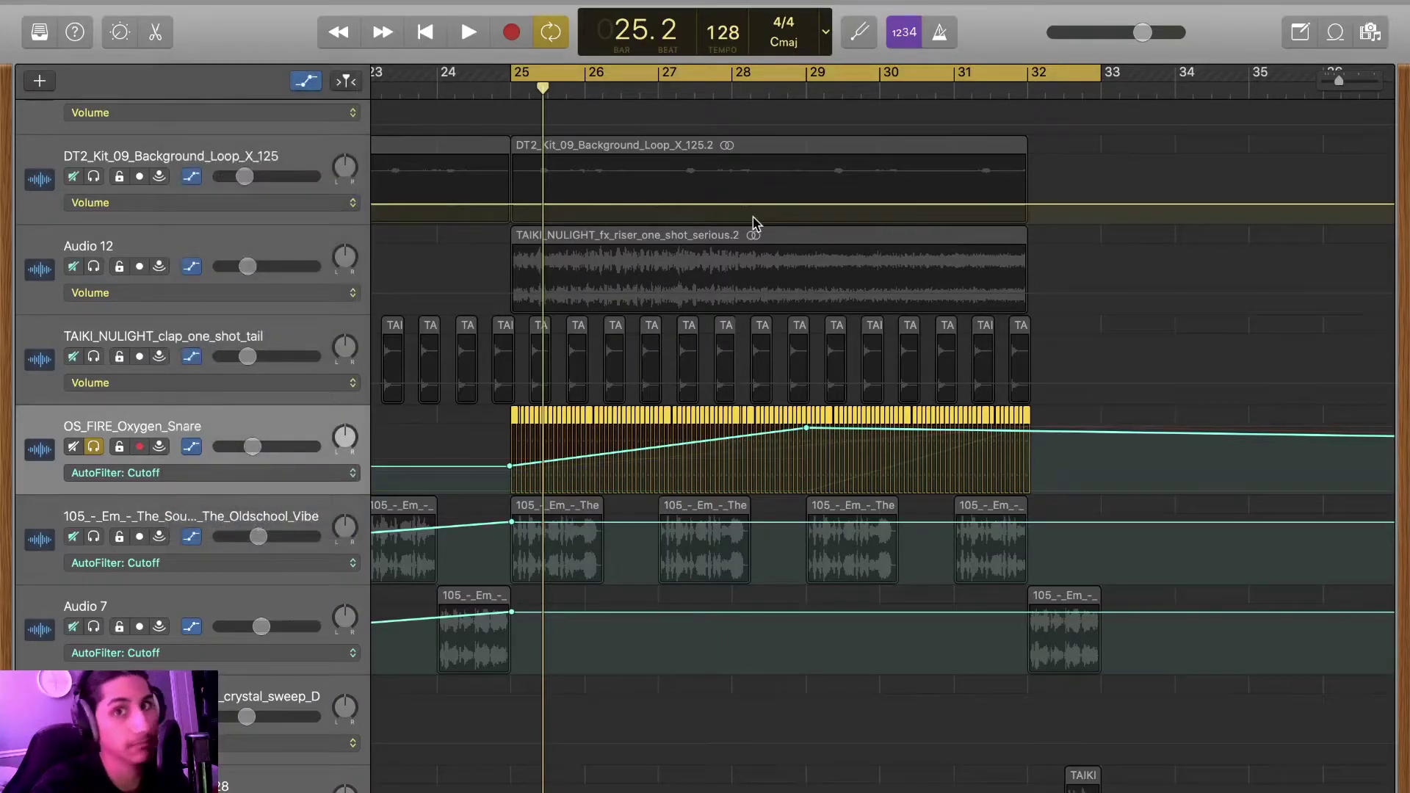
- Play the soloed OS_FIRE_Oxygen_Snare build-up from bar 25 with its AutoFilter: Cutoff automation shown
key(space)
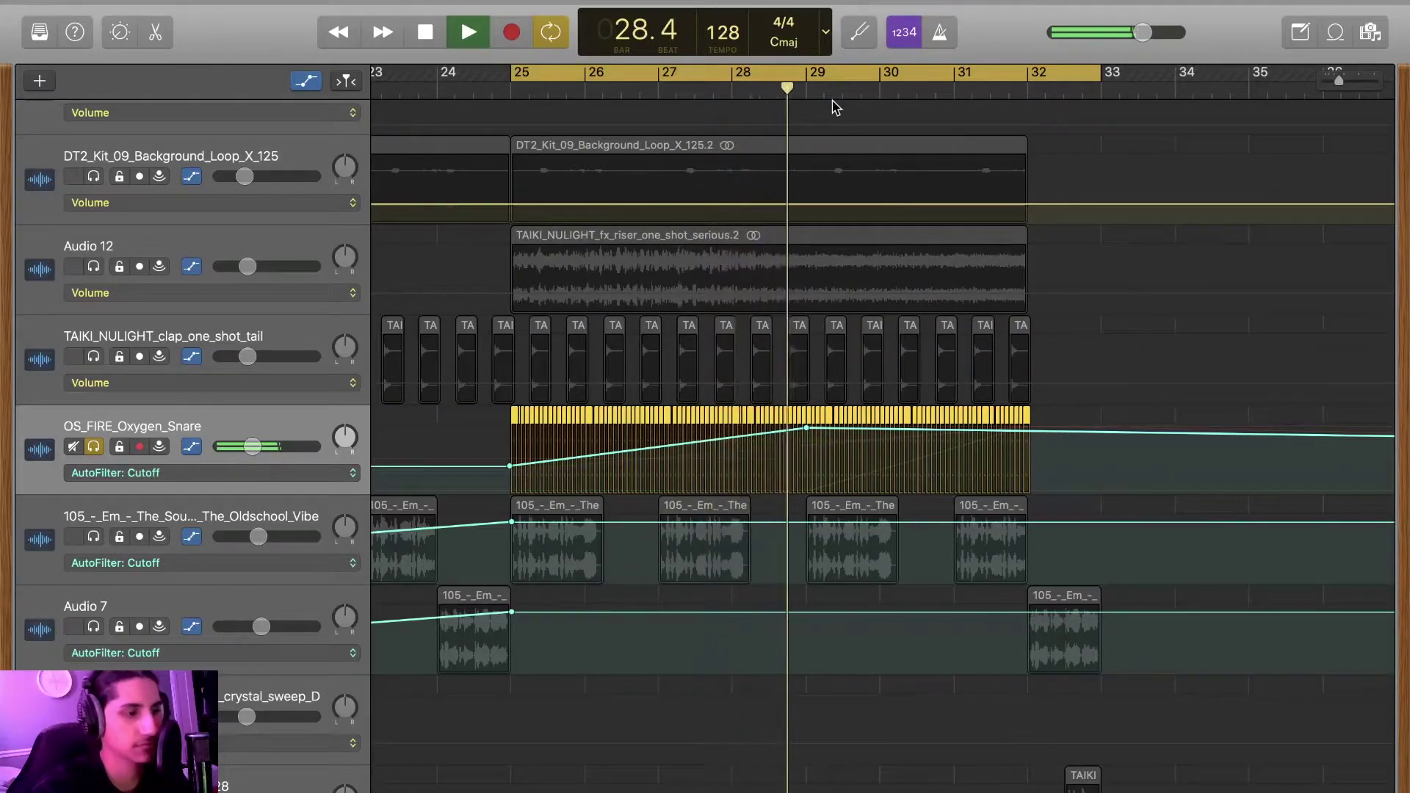
key(super+Left)
key(super+Left)
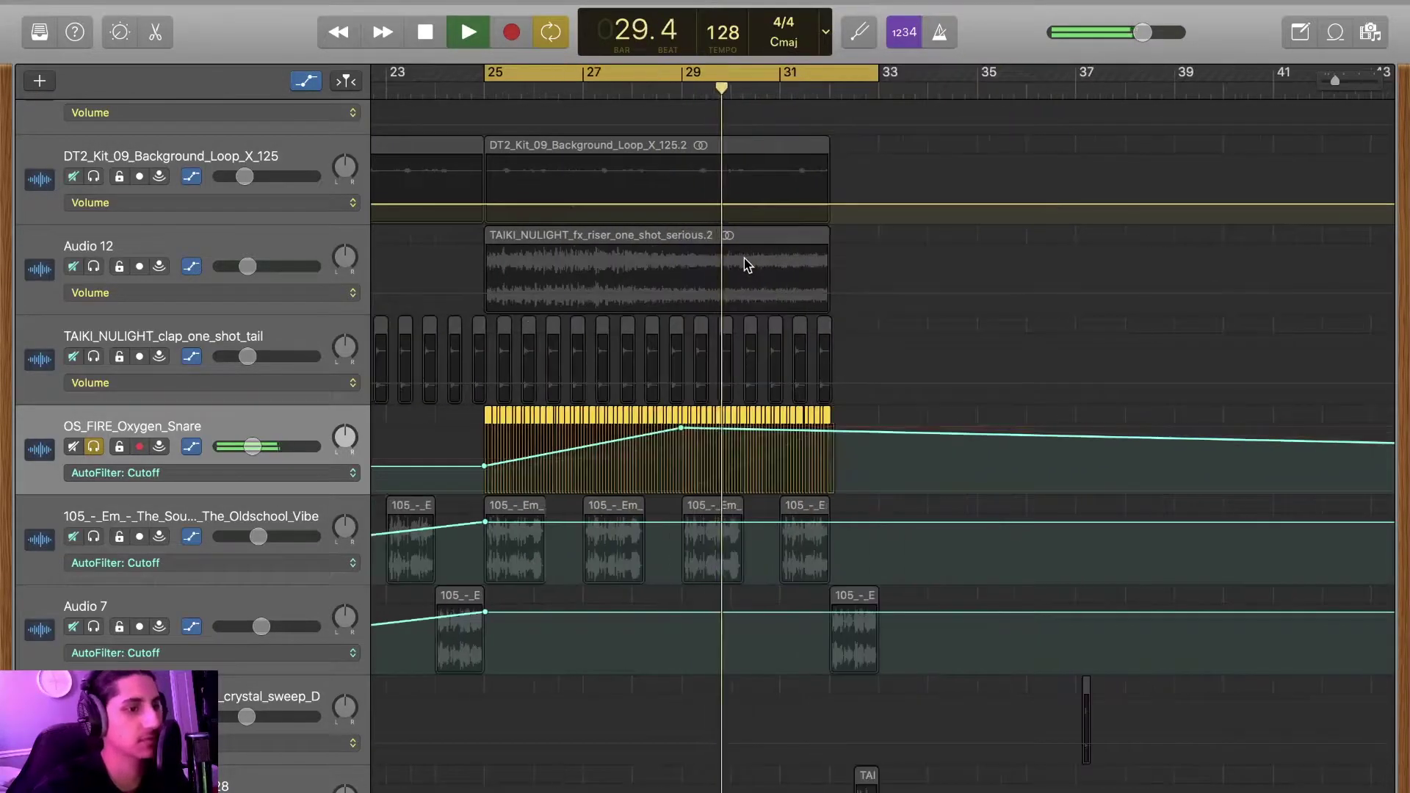
- Unsolo the OS_FIRE_Oxygen_Snare track and audition Audio 12's TAIKI_NULIGHT_fx_riser_one_shot_serious riser in solo from bar 25
click(94, 447)
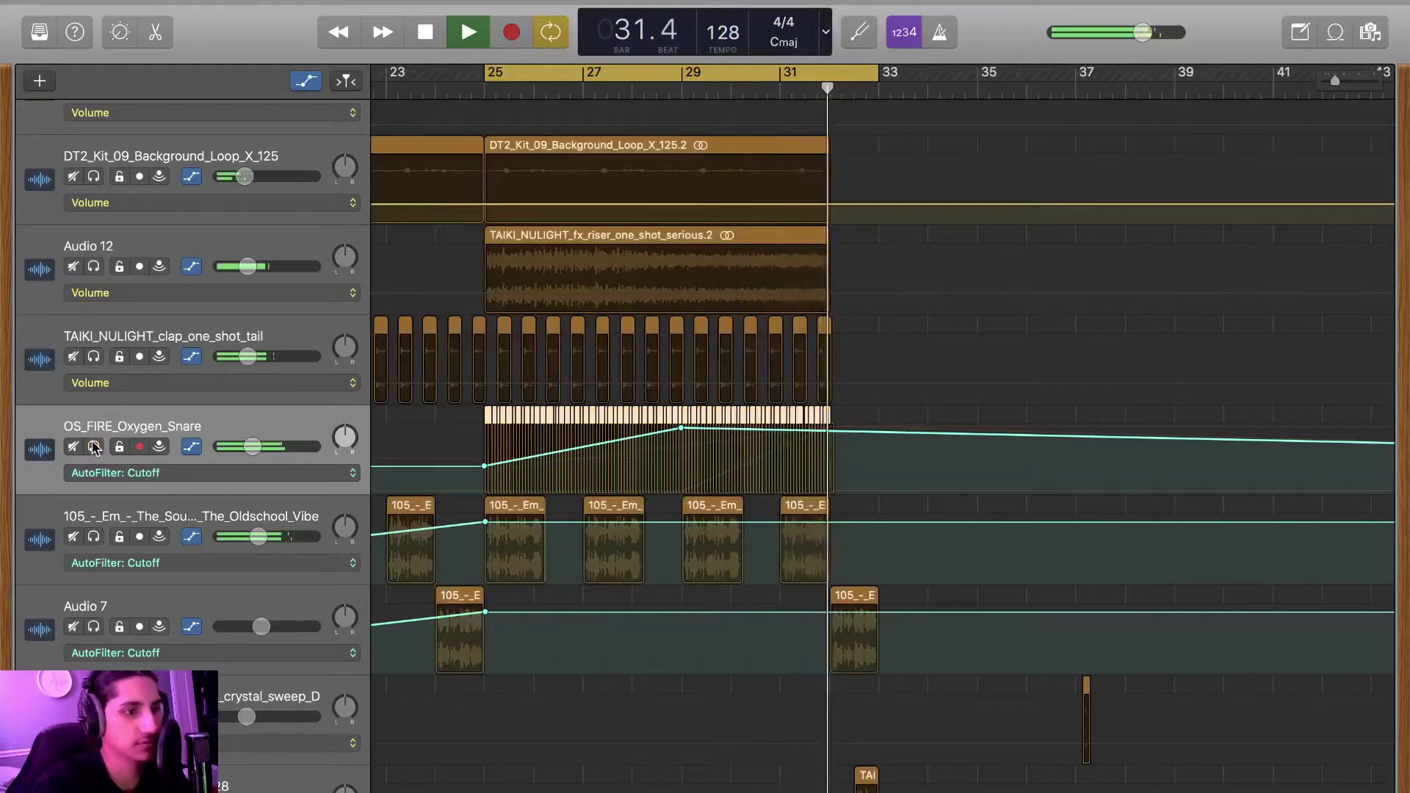
key(space)
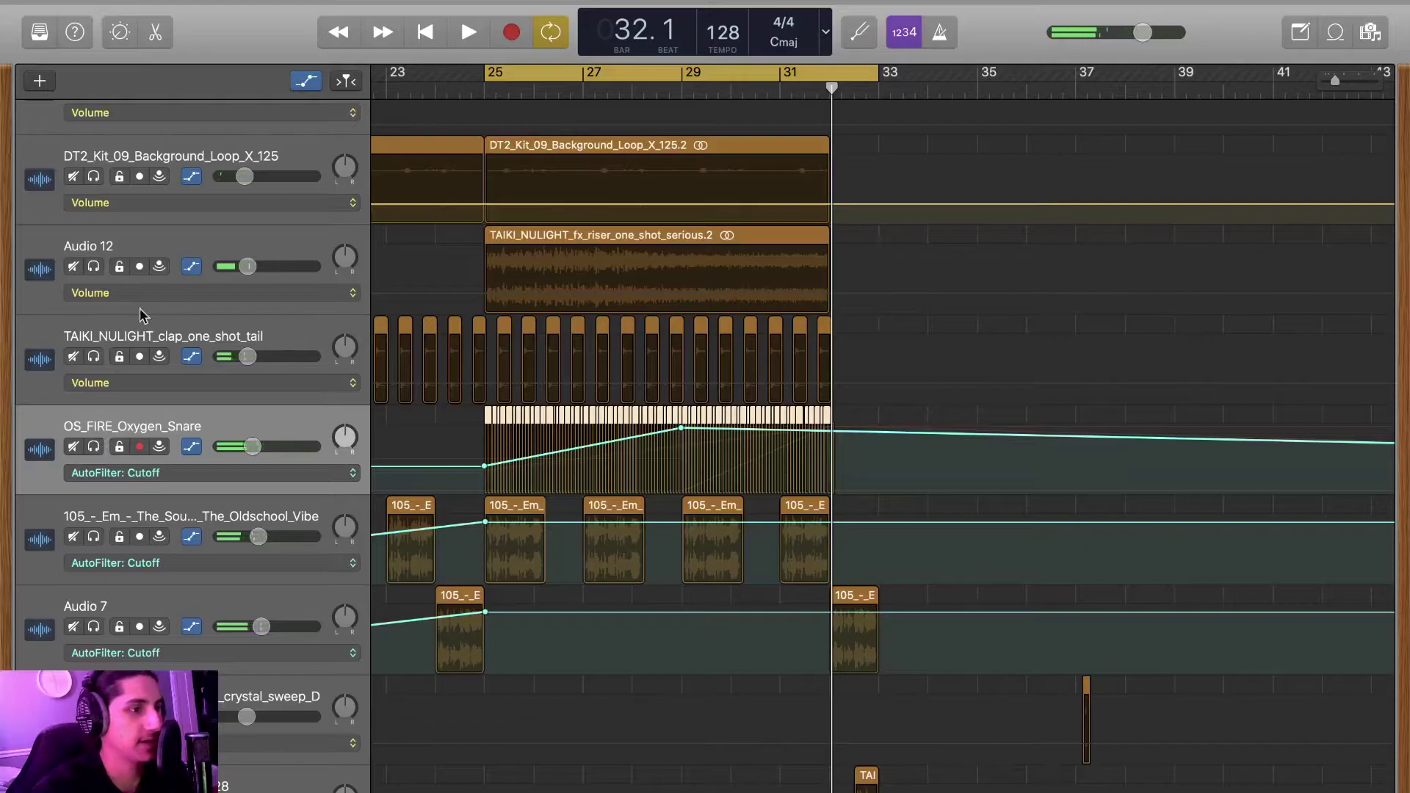
click(94, 266)
key(space)
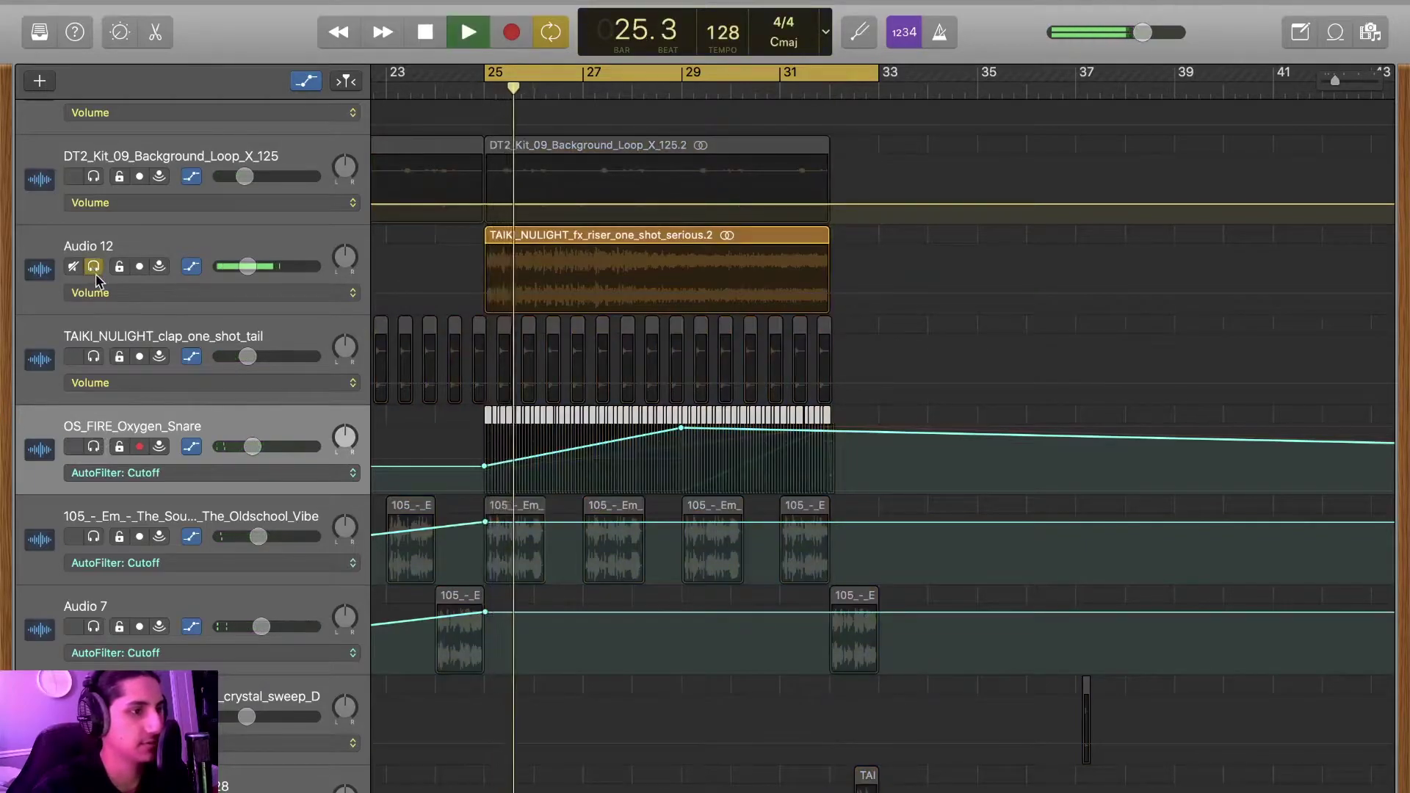
click(94, 266)
key(space)
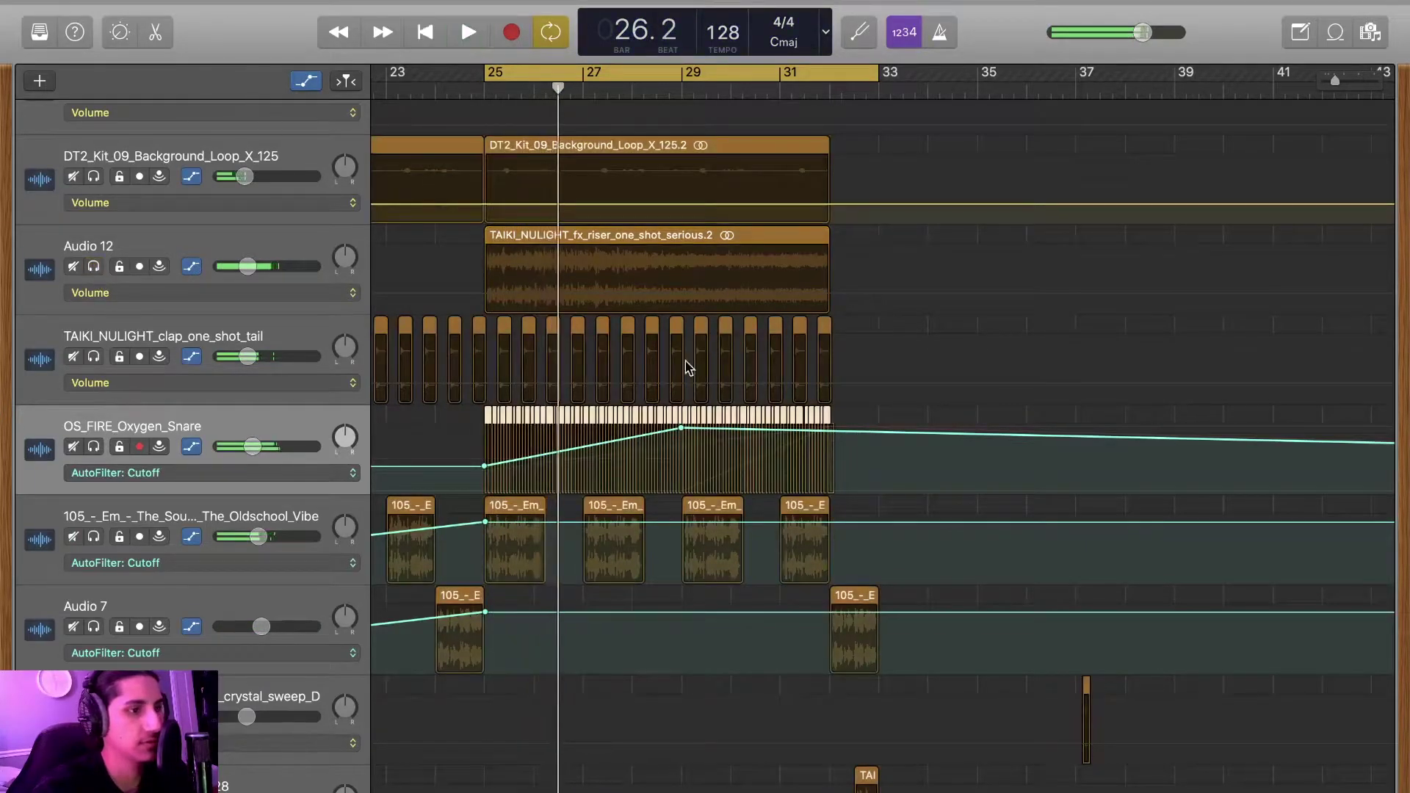
- Hide track automation and play the soloed Heavy Wobble Bass build-up regions from bar 25
scroll(688, 367, down, 10)
scroll(687, 367, down, 6)
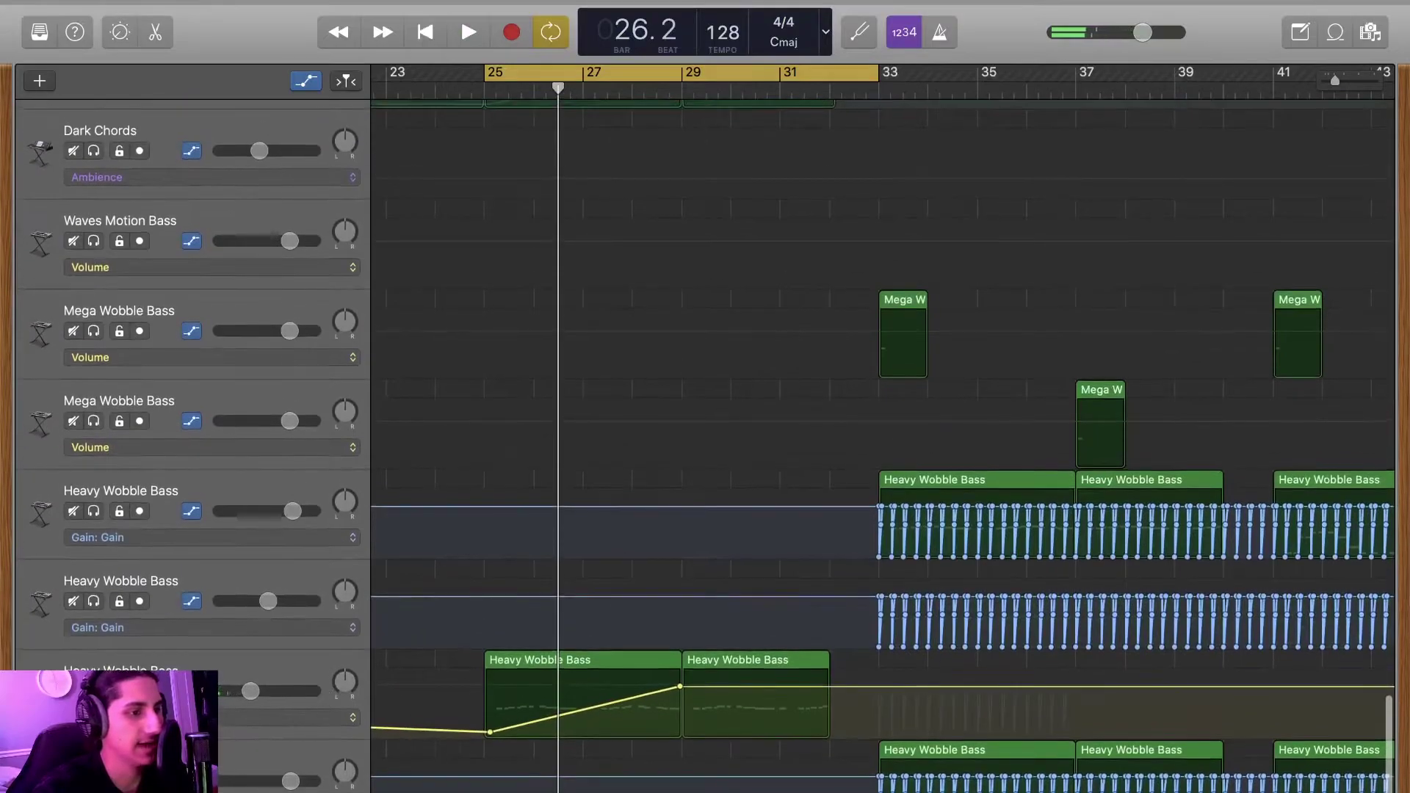
click(306, 81)
scroll(522, 601, left, 1)
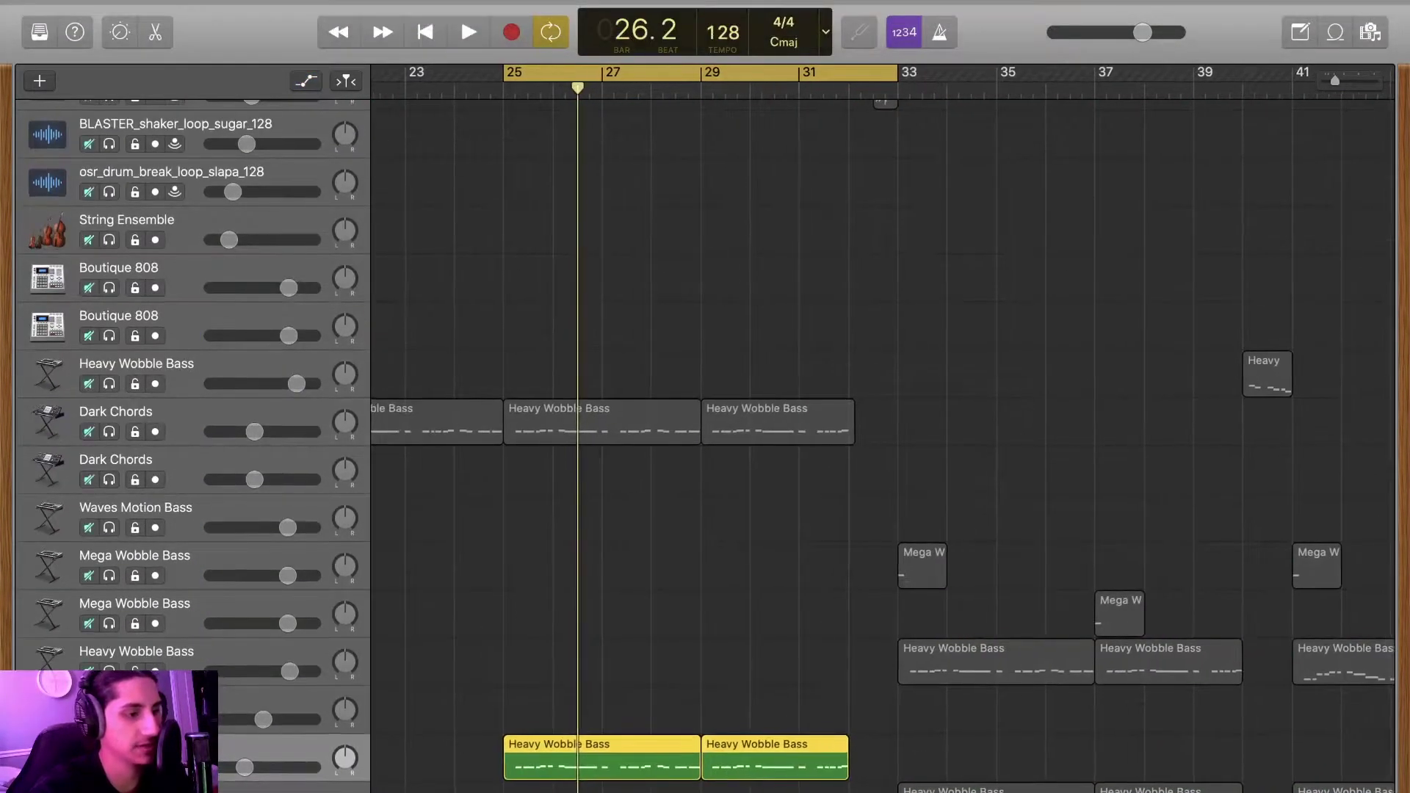
key(z)
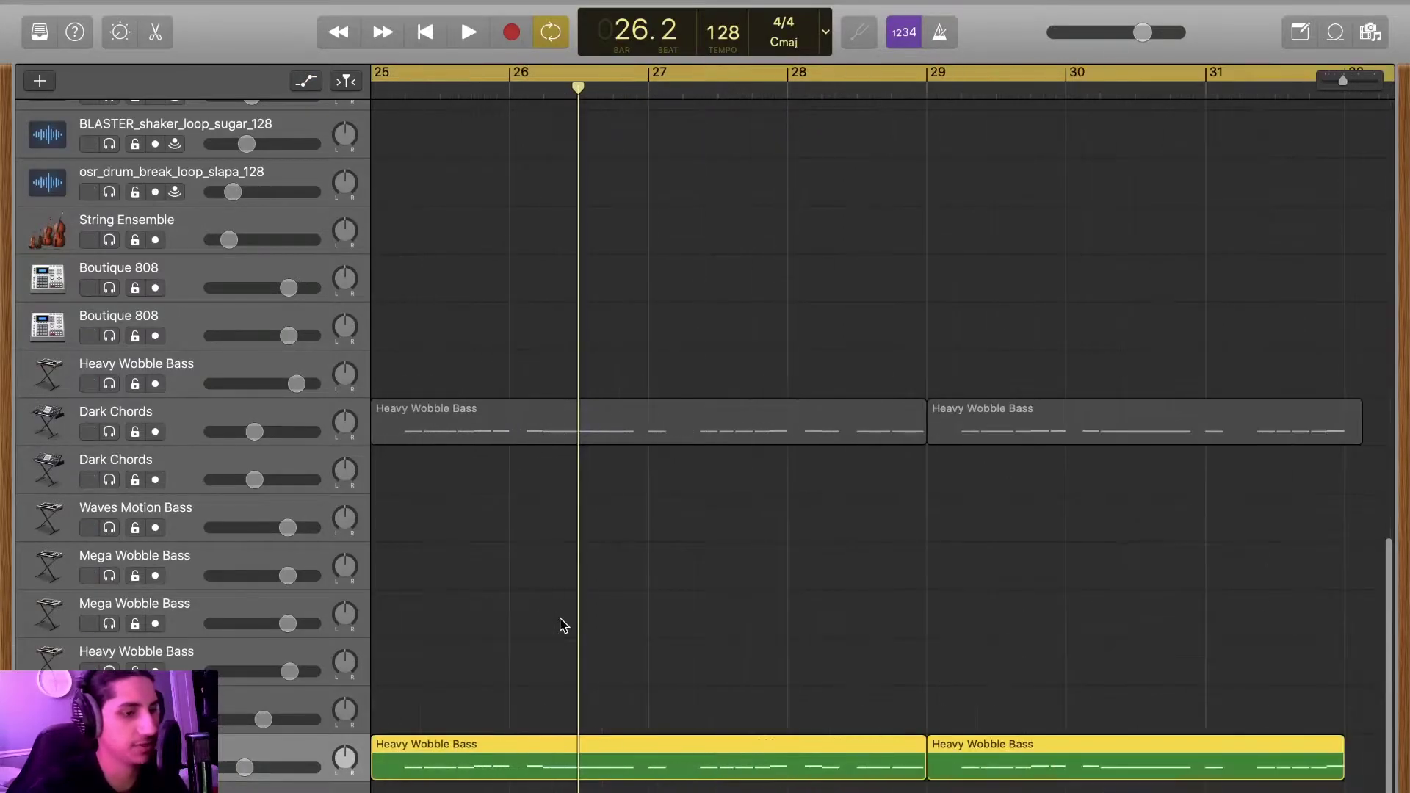
key(space)
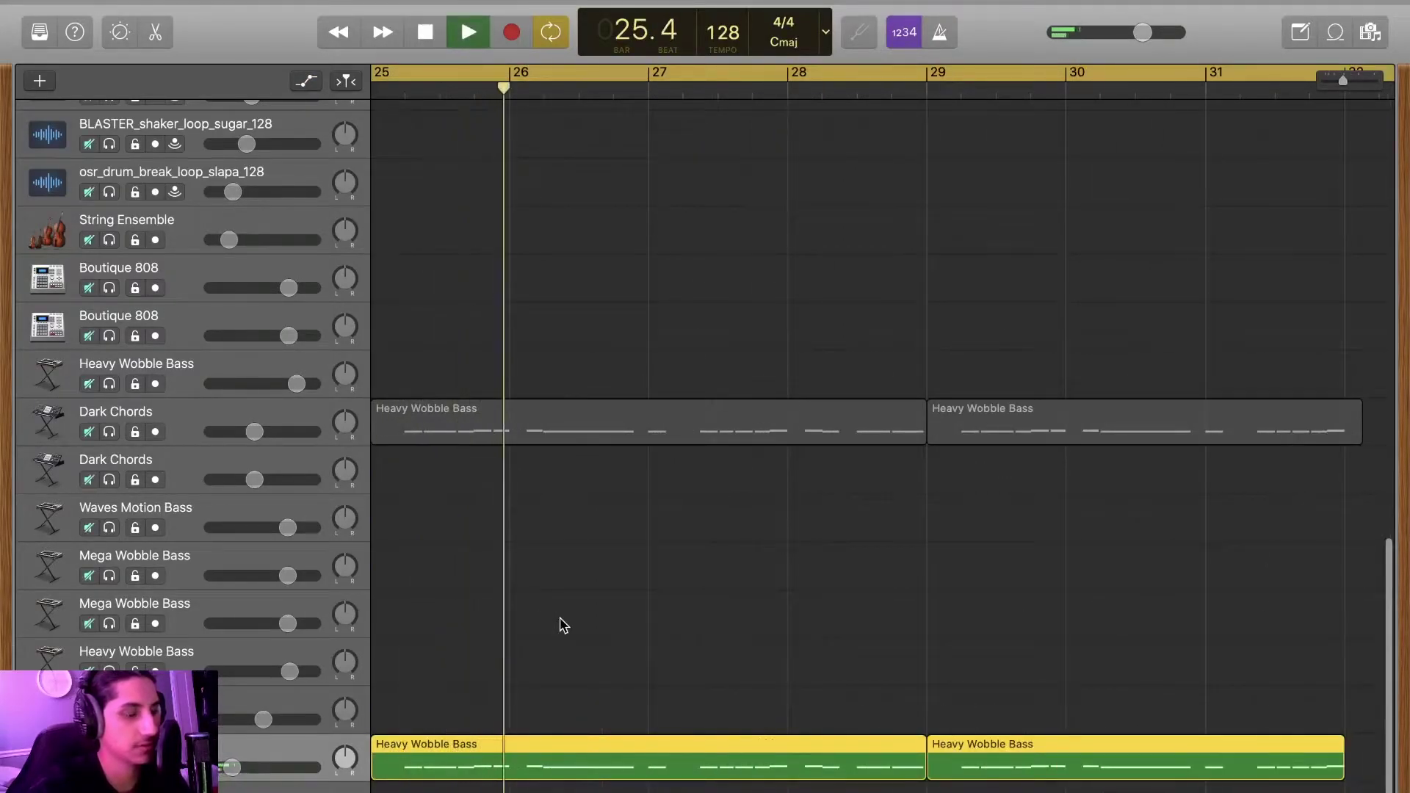
key(z)
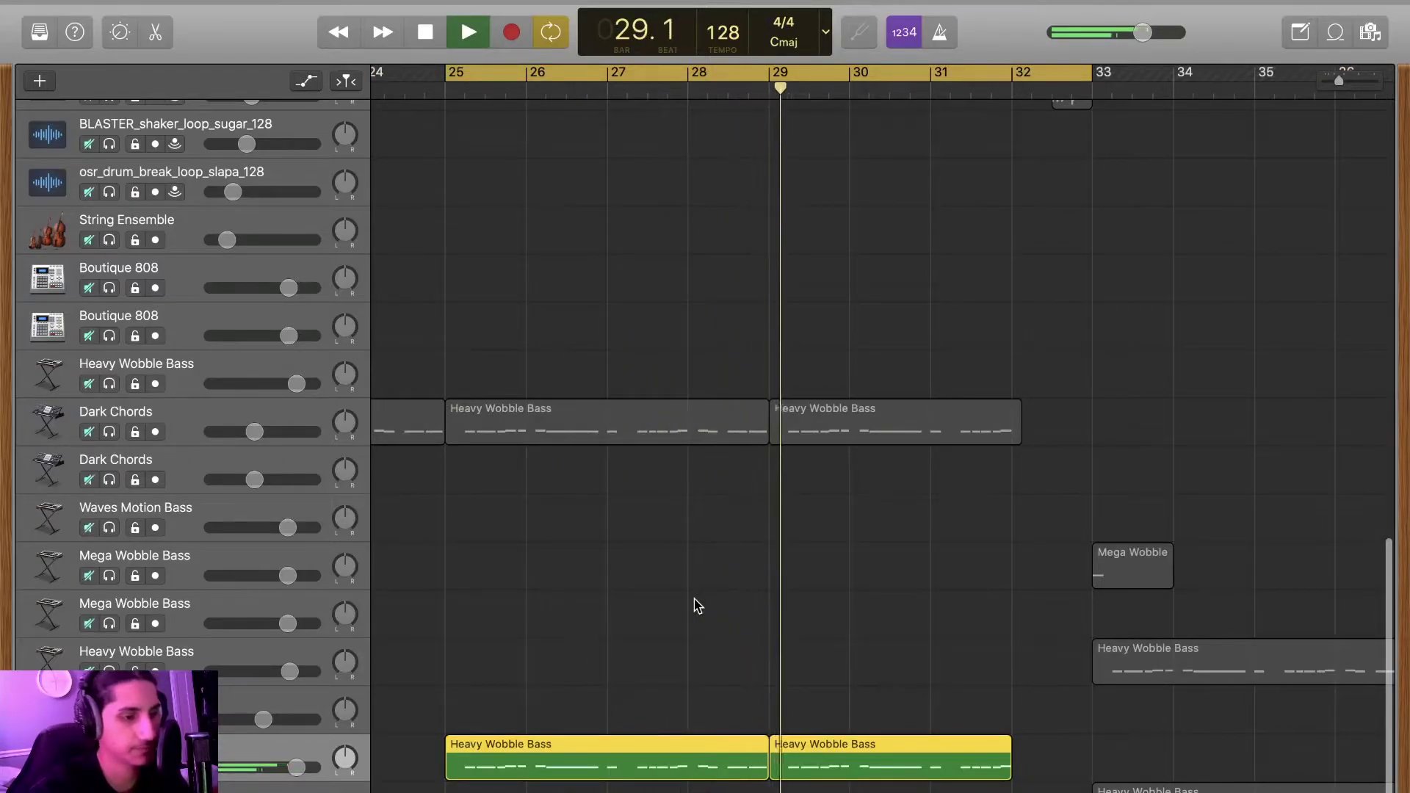
key(space)
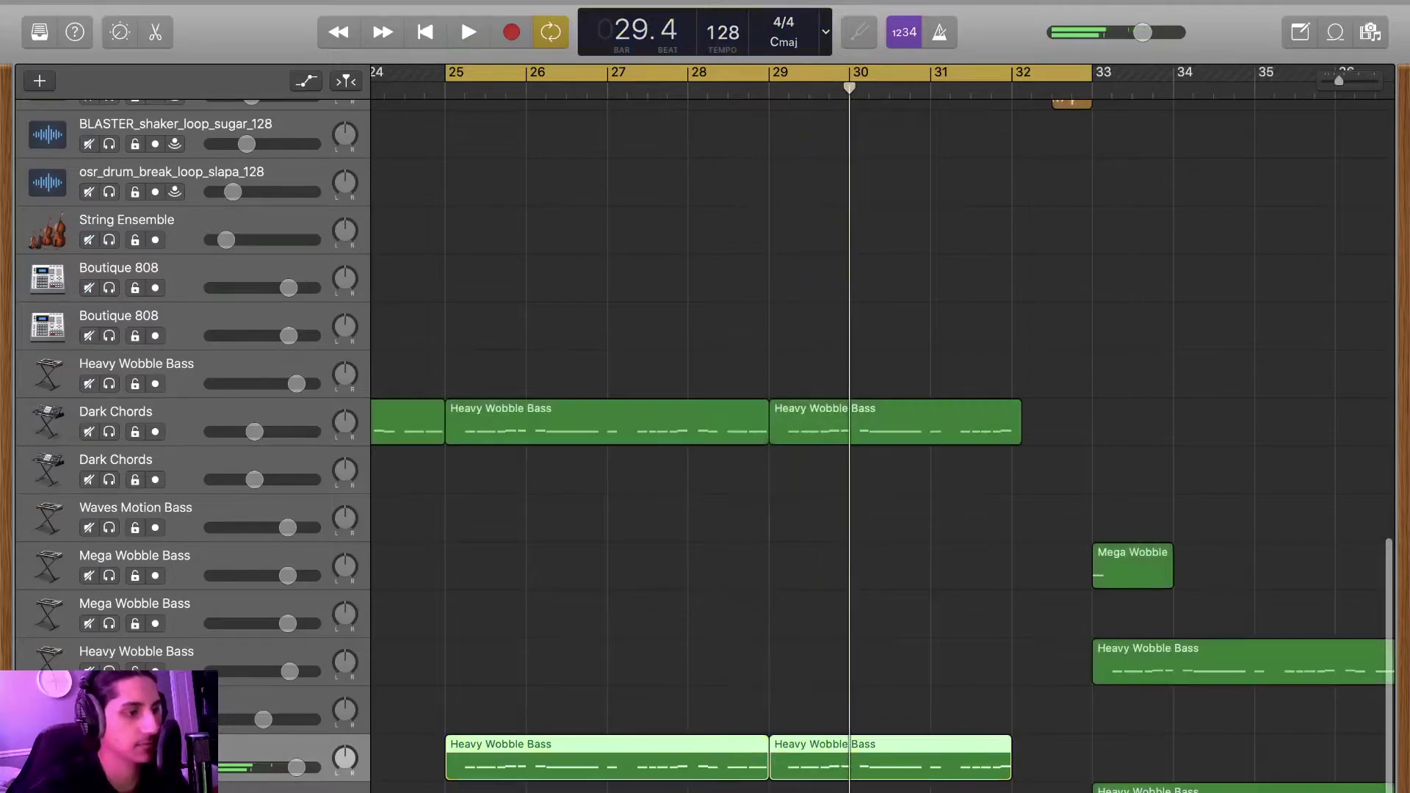
- Turn off the cycle range and play all tracks from bar 32 through the transition into the section at bar 33
click(844, 70)
scroll(1007, 86, right, 5)
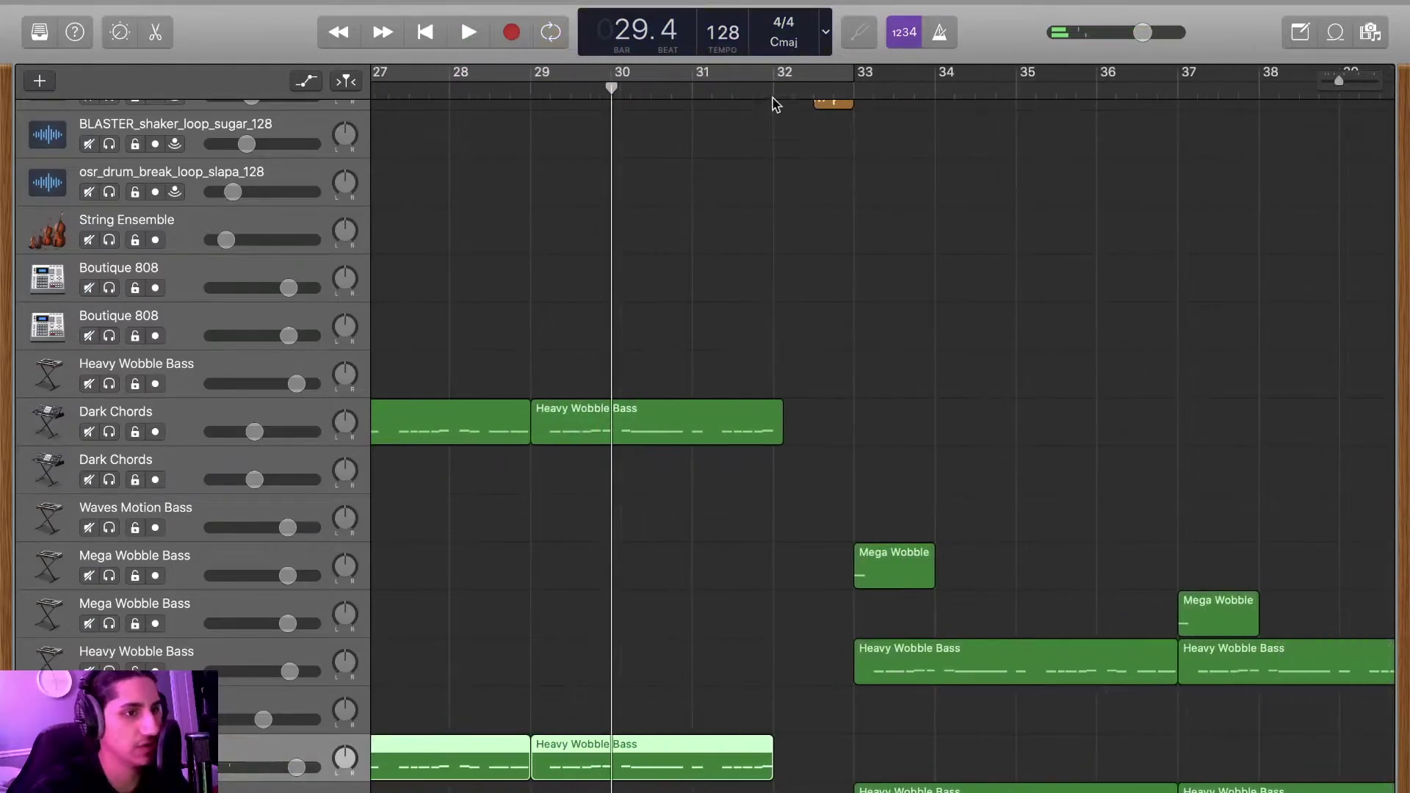
click(772, 90)
key(space)
scroll(771, 337, up, 15)
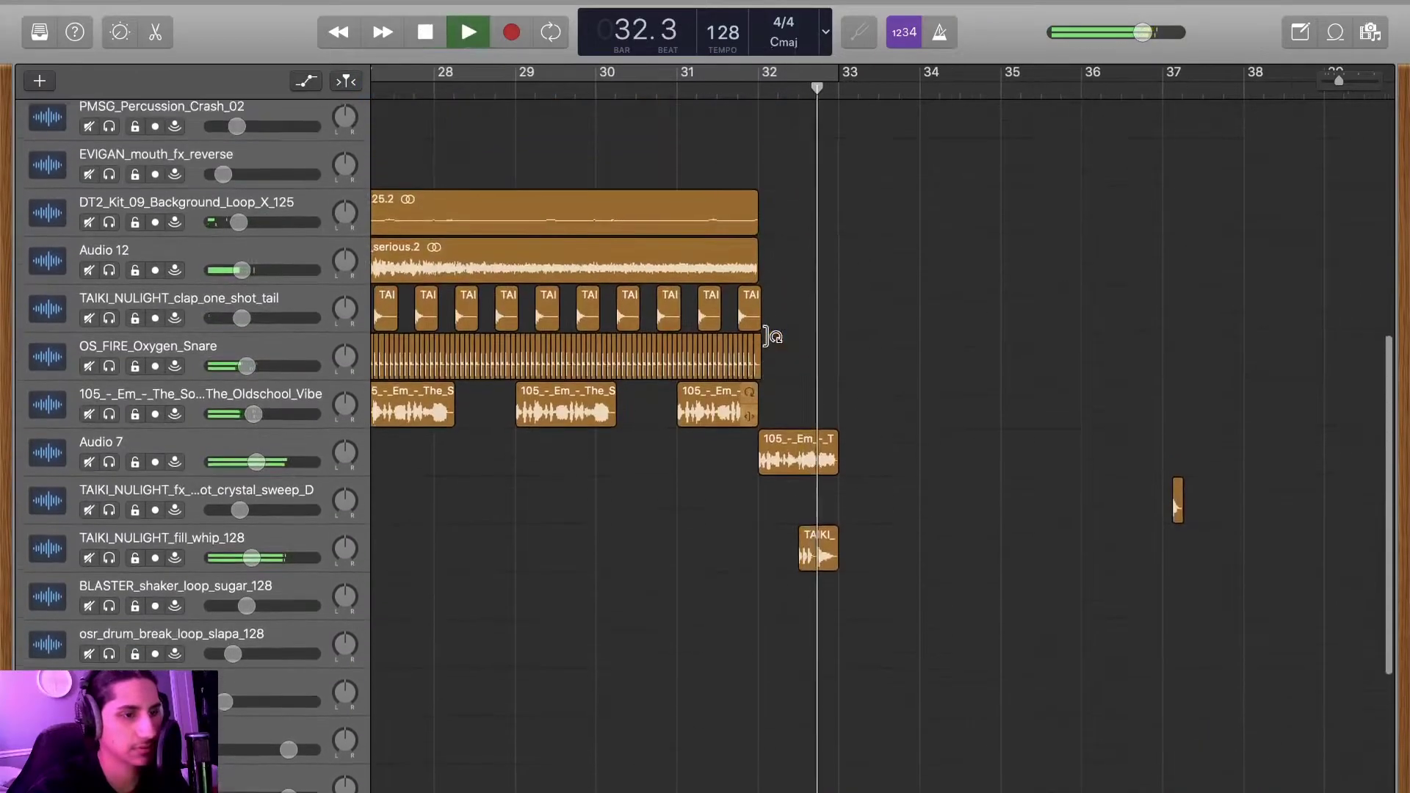
scroll(771, 337, up, 5)
scroll(767, 336, right, 5)
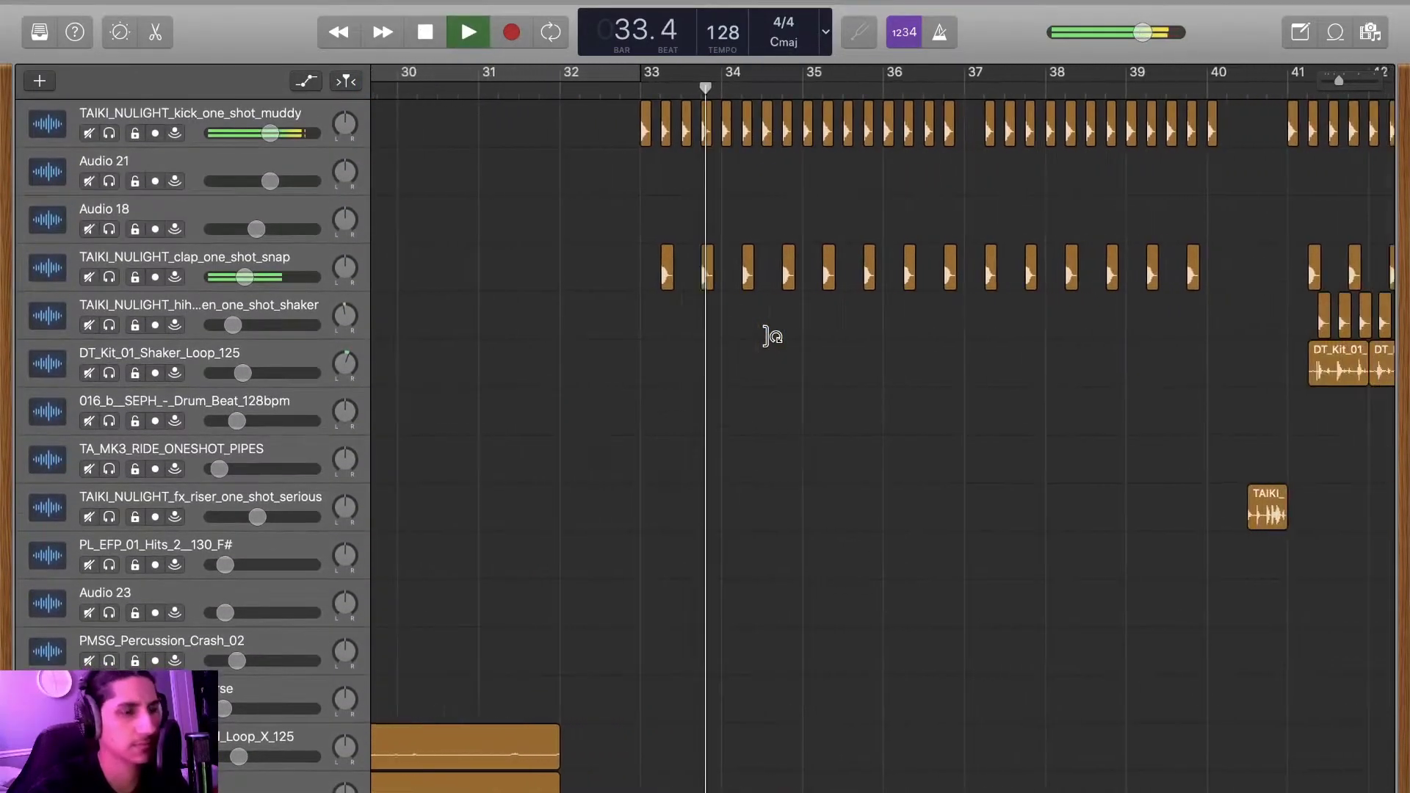
scroll(761, 336, left, 1)
- Set the cycle range to bars 33 to 41 and audition the TAIKI_NULIGHT_kick_one_shot_muddy and TAIKI_NULIGHT_clap_one_shot_snap tracks in solo
drag(496, 71, 1121, 77)
key(space)
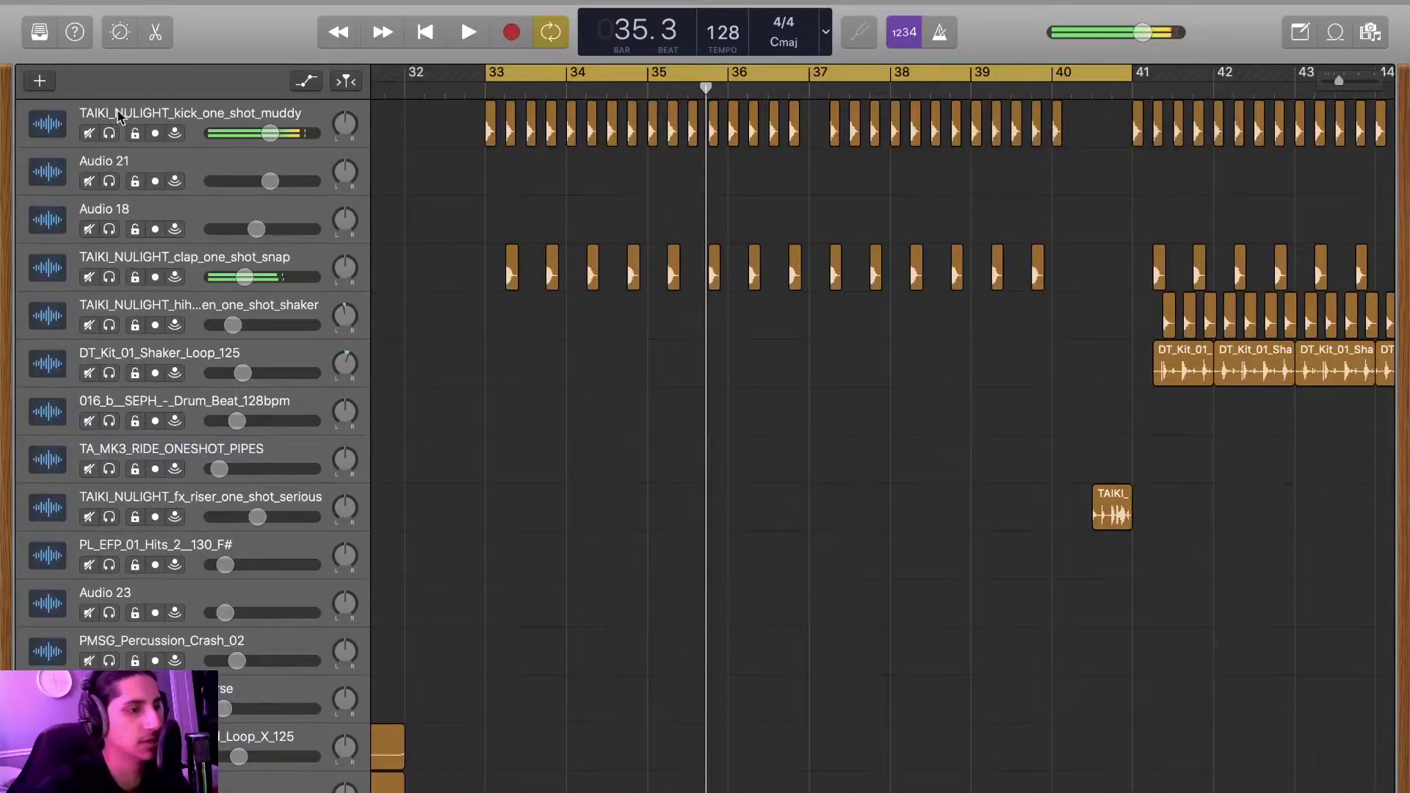
click(110, 134)
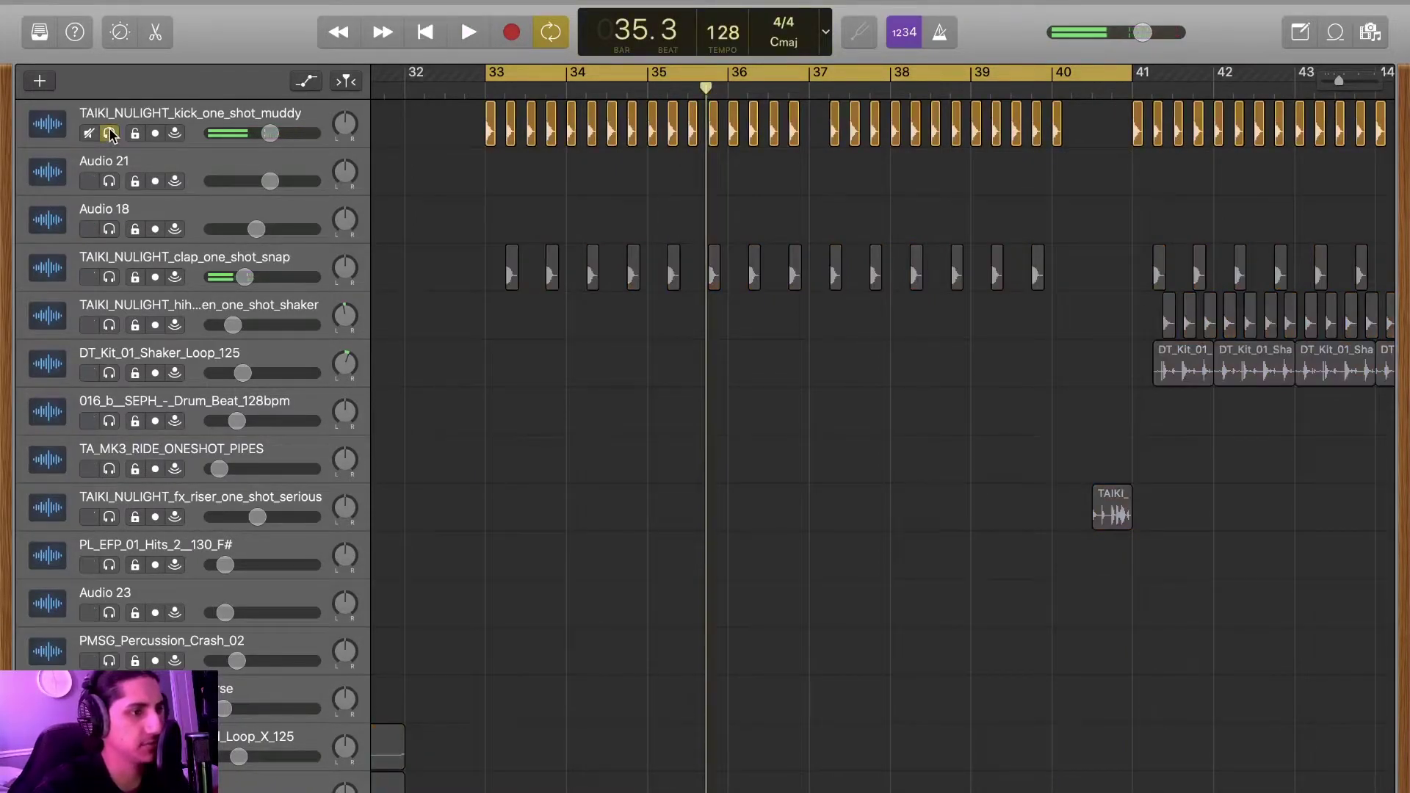
key(space)
click(110, 276)
click(110, 277)
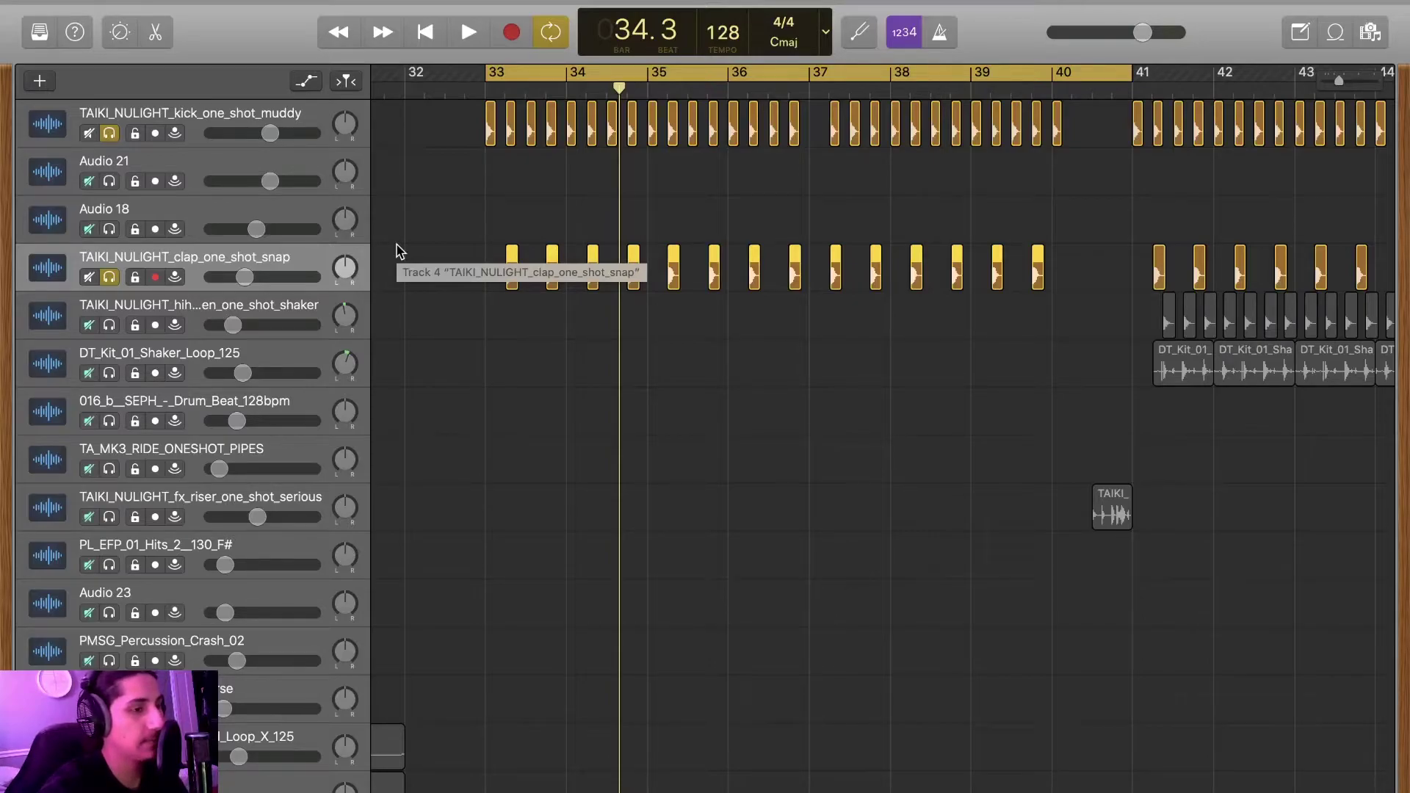
scroll(566, 240, down, 5)
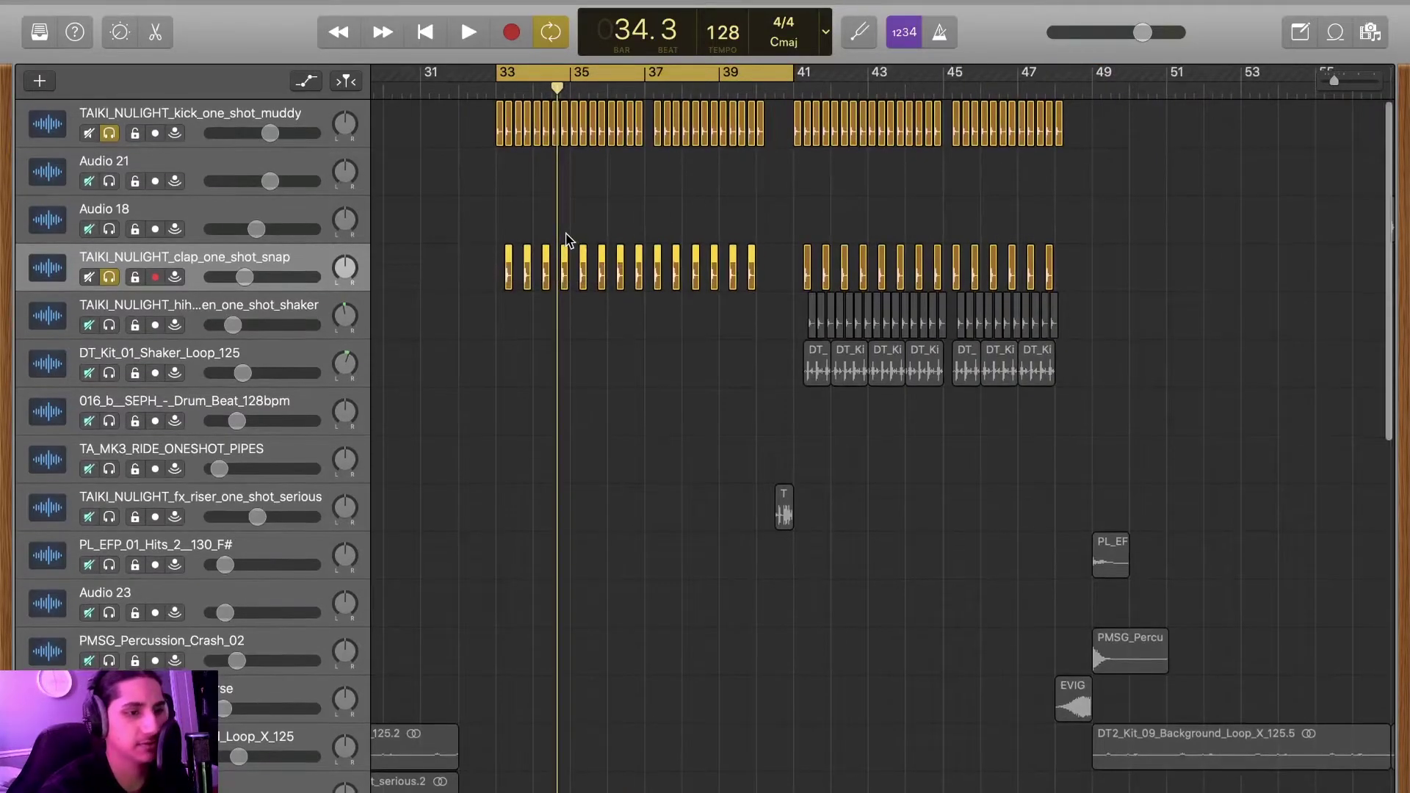
scroll(569, 239, up, 3)
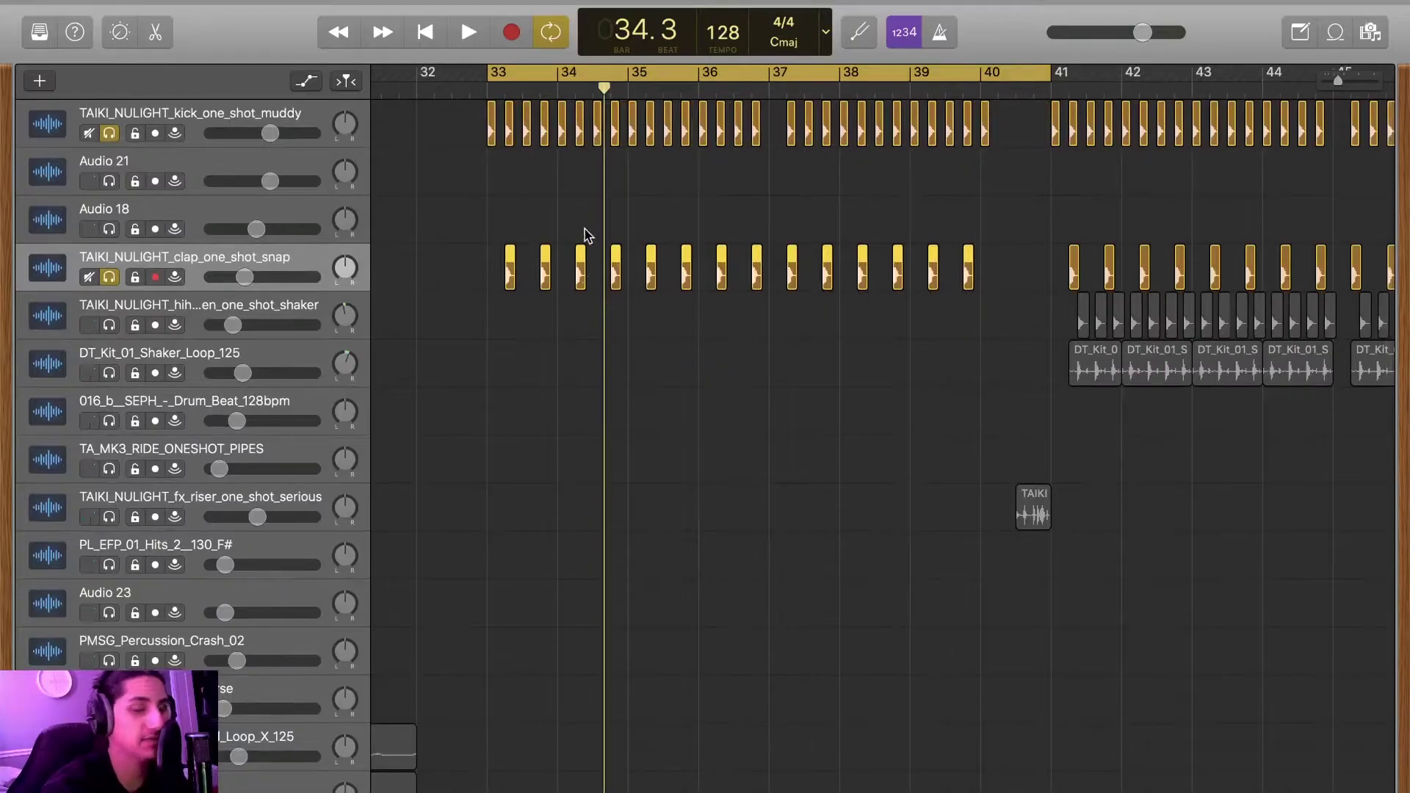
mouse_move(669, 6)
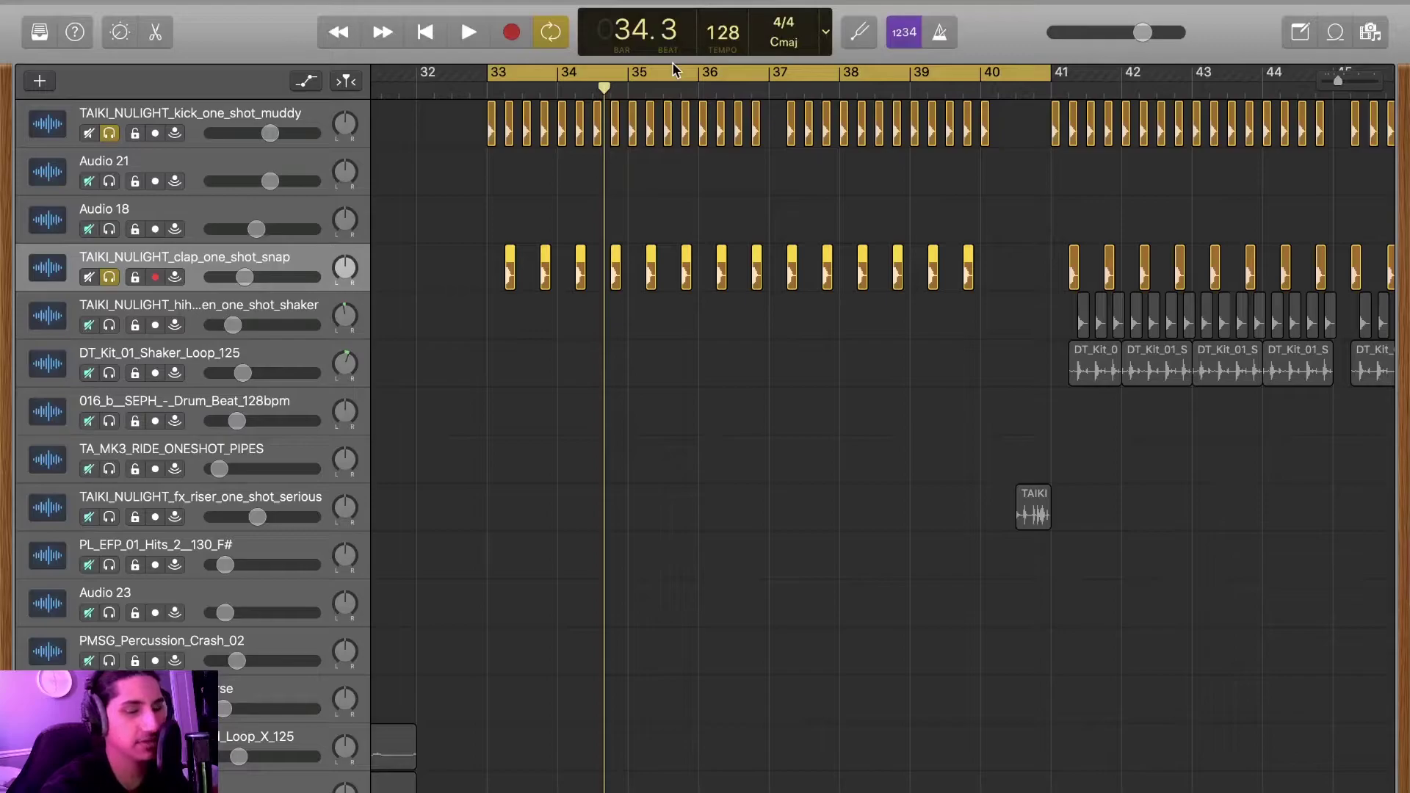
- Unsolo the kick and clap tracks and solo the Heavy Wobble Bass track directly below the Mega Wobble Bass tracks
click(109, 132)
click(109, 277)
scroll(357, 274, down, 5)
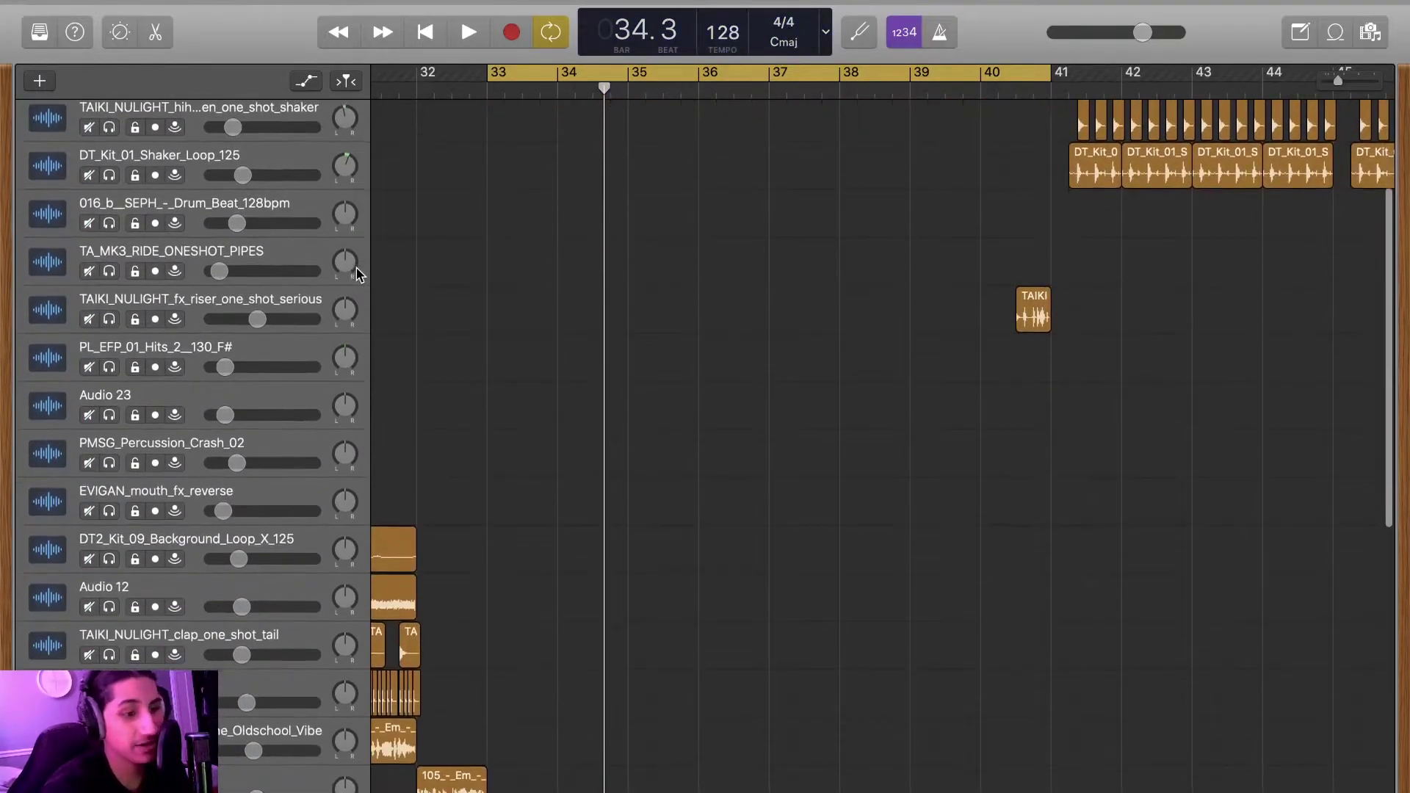
scroll(509, 386, down, 15)
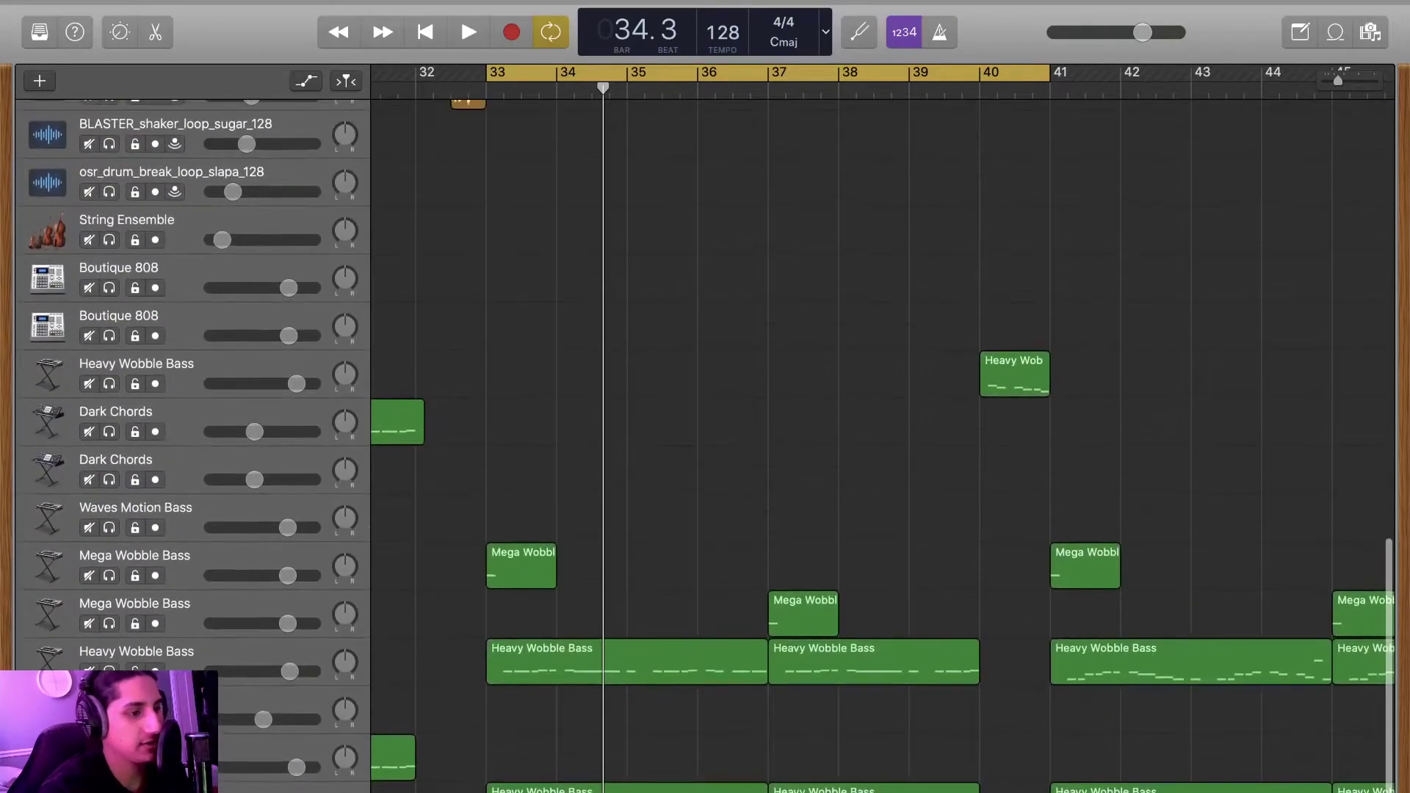
click(109, 671)
scroll(497, 638, up, 1)
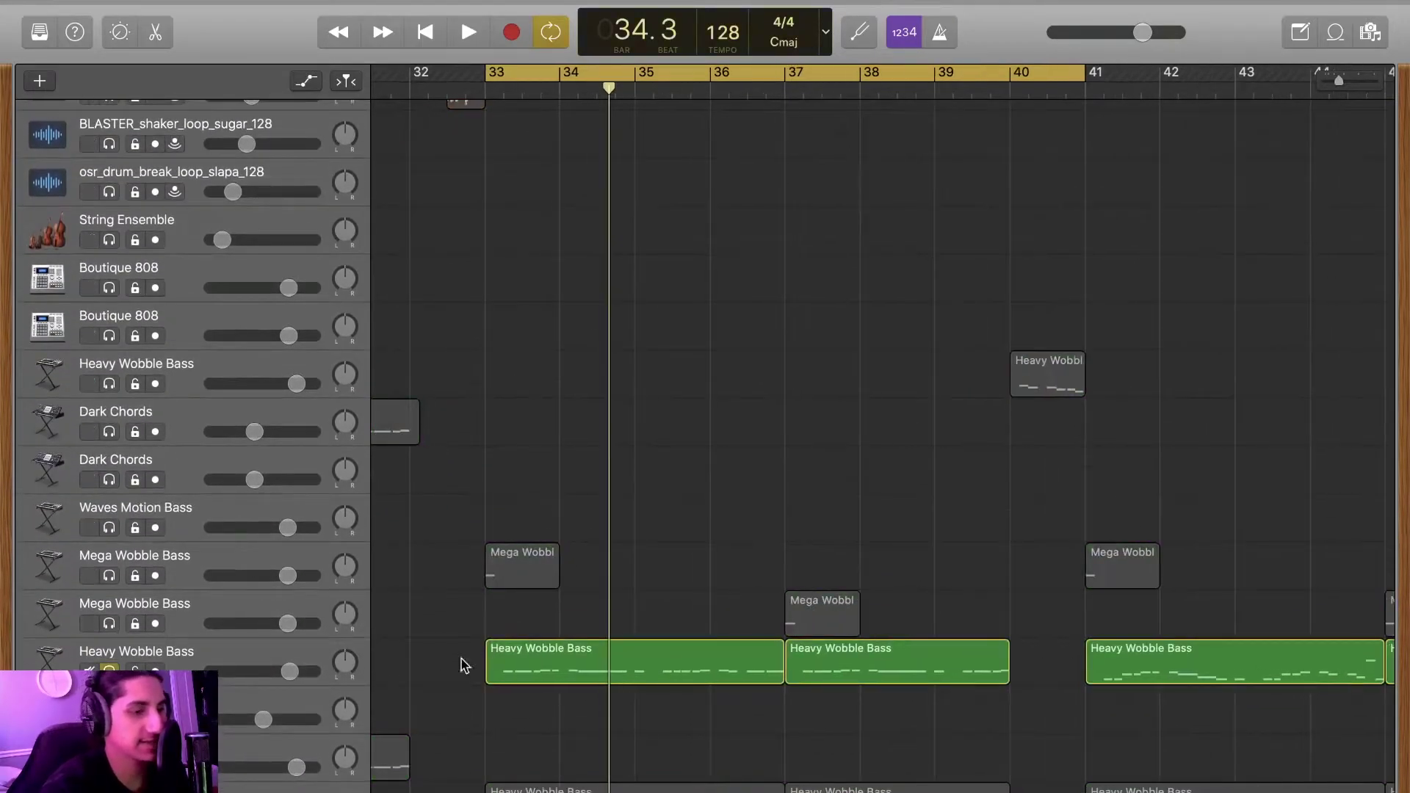
- Play the soloed Heavy Wobble Bass track from bar 33
scroll(653, 628, left, 1)
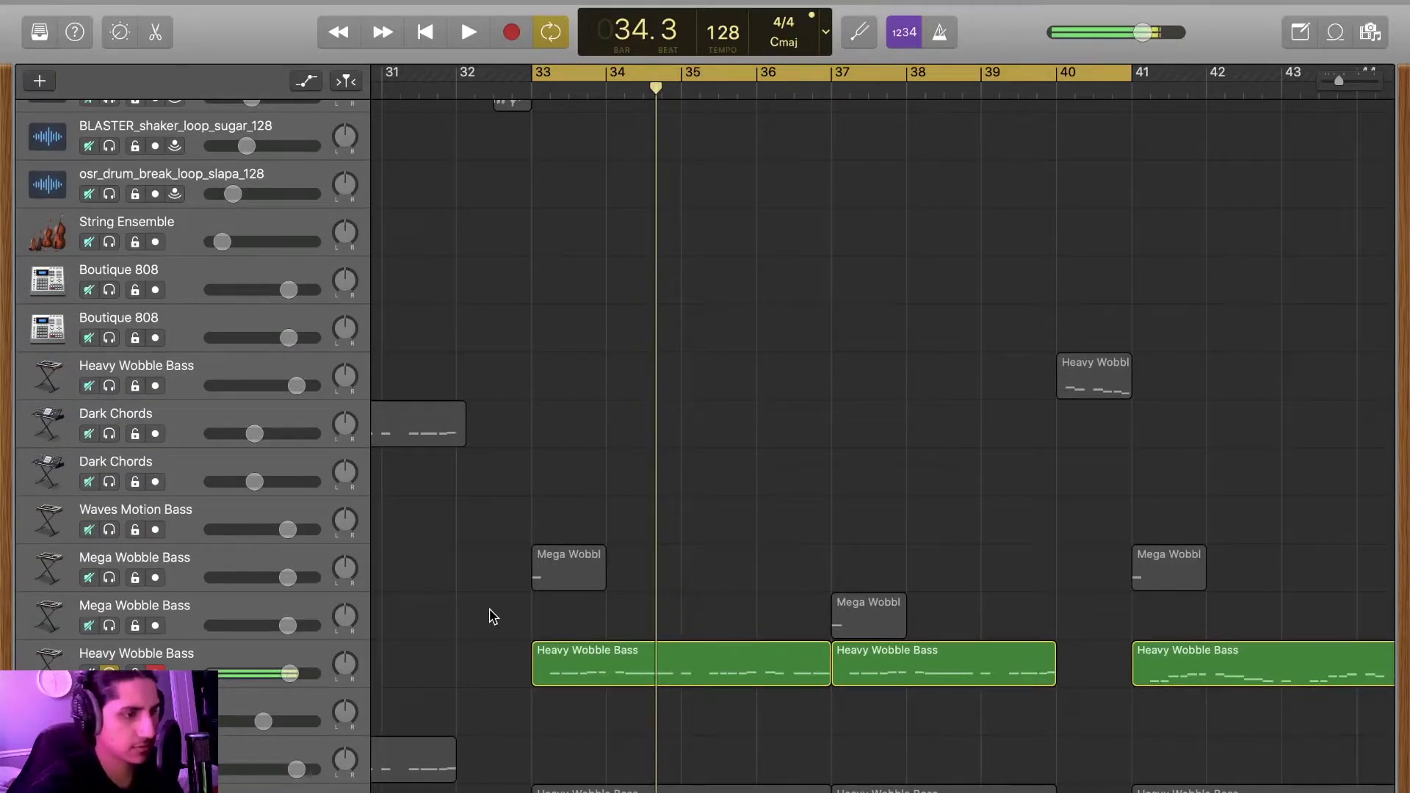
key(space)
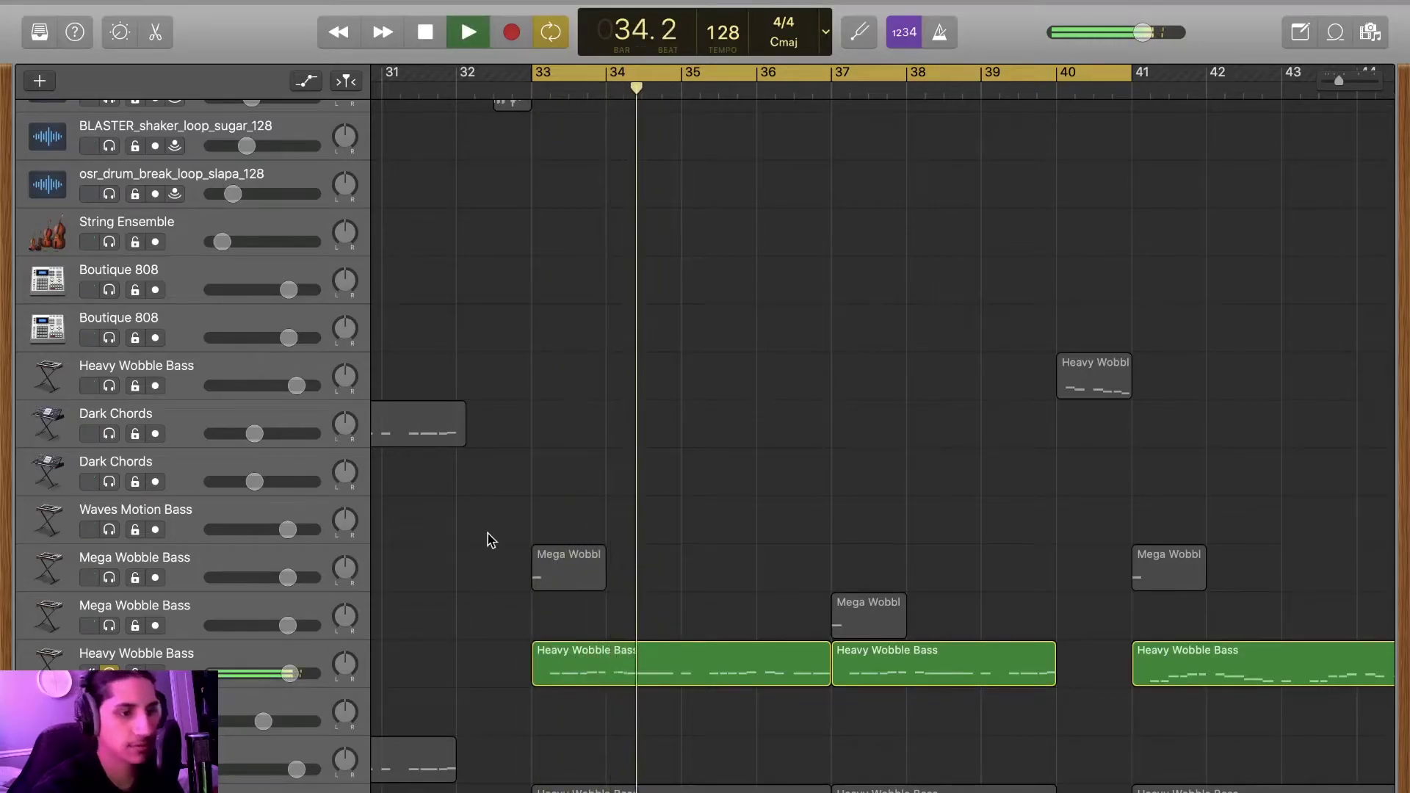
scroll(487, 538, right, 1)
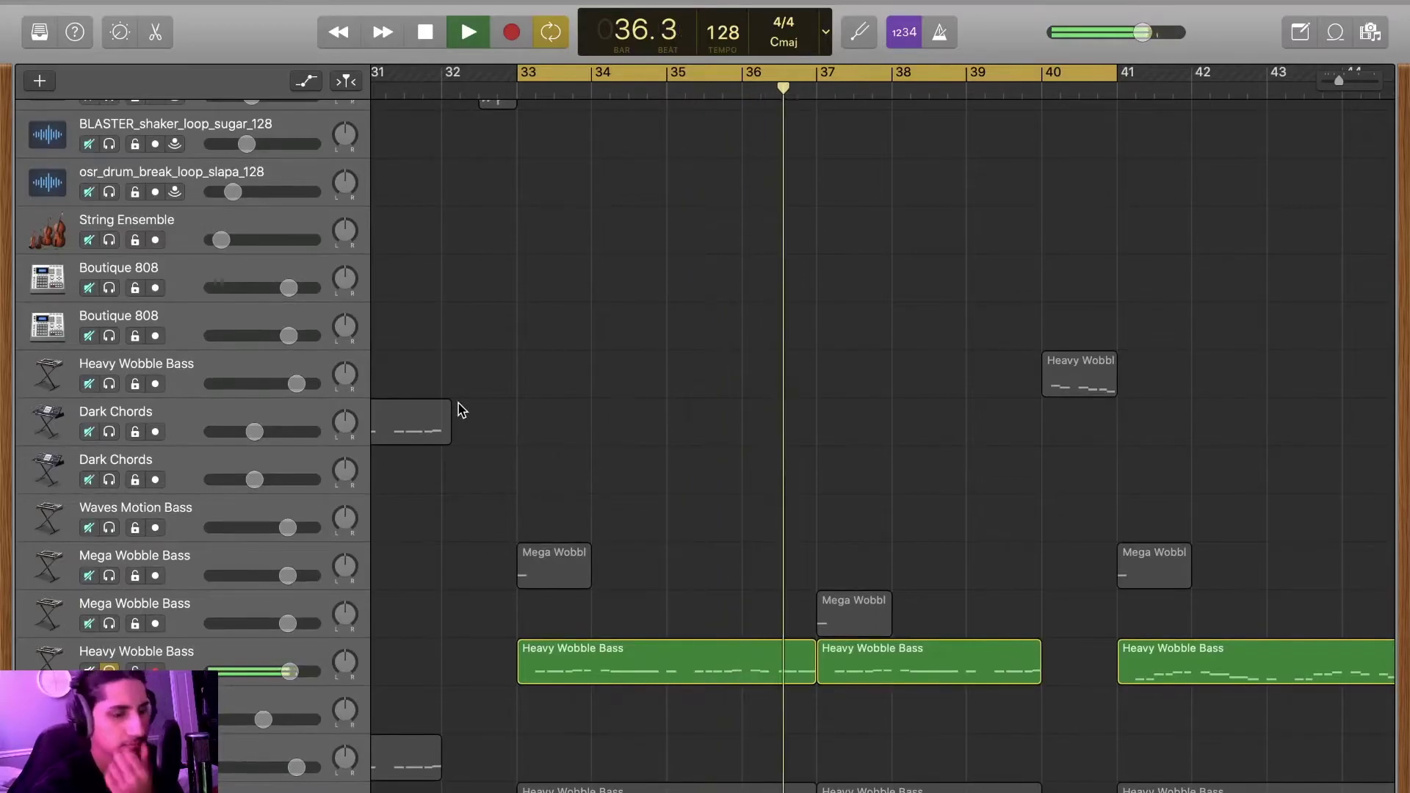
key(space)
- Show track automation and examine the soloed Heavy Wobble Bass track's Gain: Gain curve from bar 33
scroll(281, 107, up, 1)
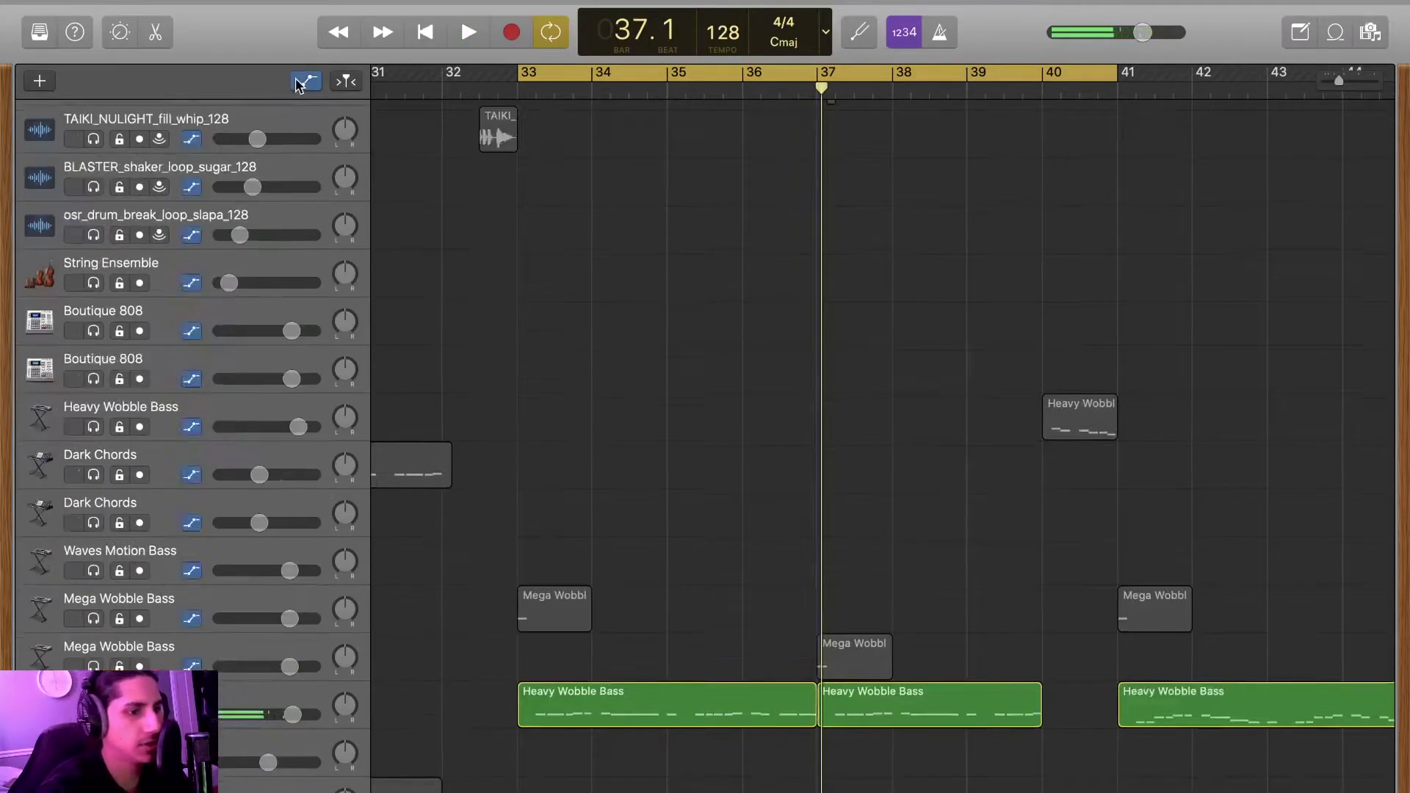
click(304, 80)
scroll(692, 587, down, 5)
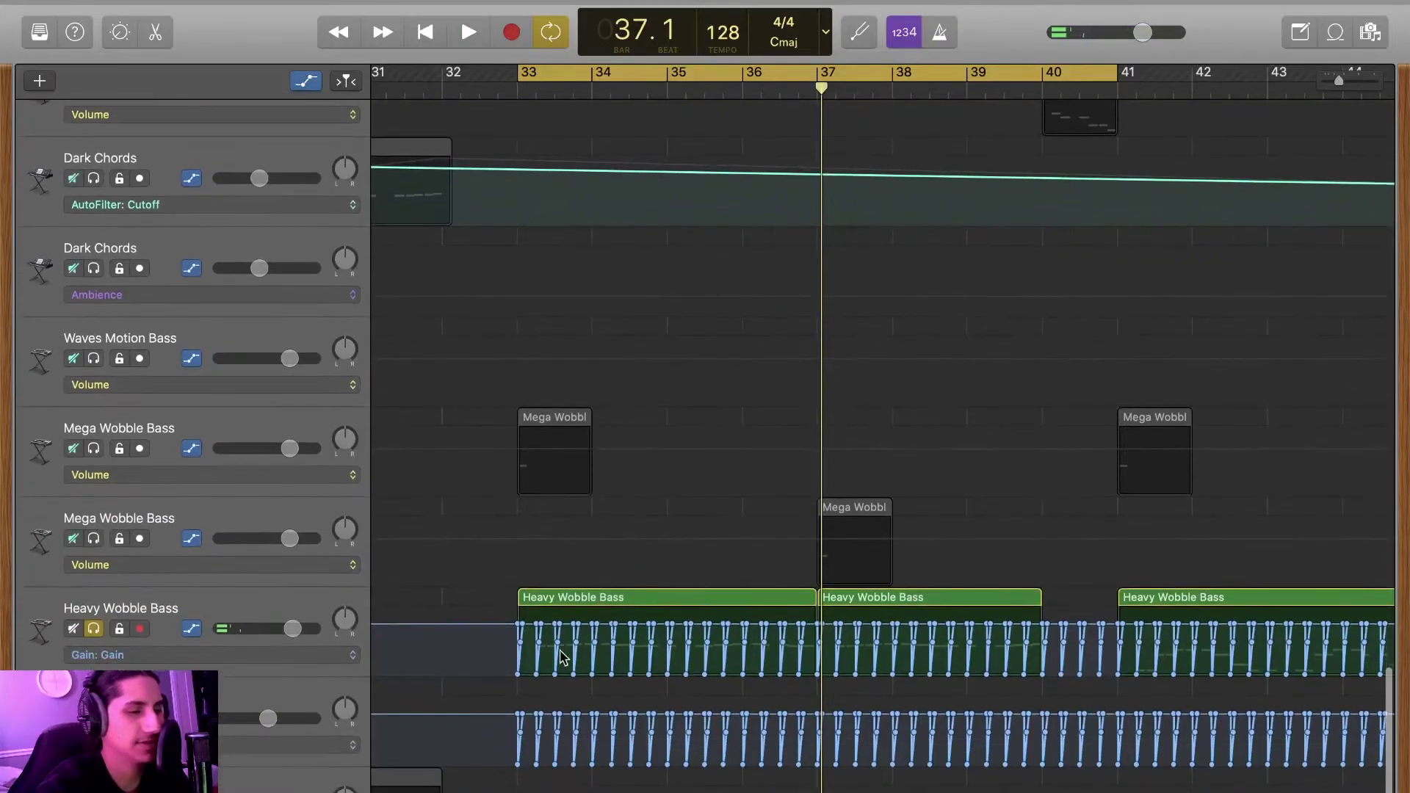
scroll(560, 655, up, 3)
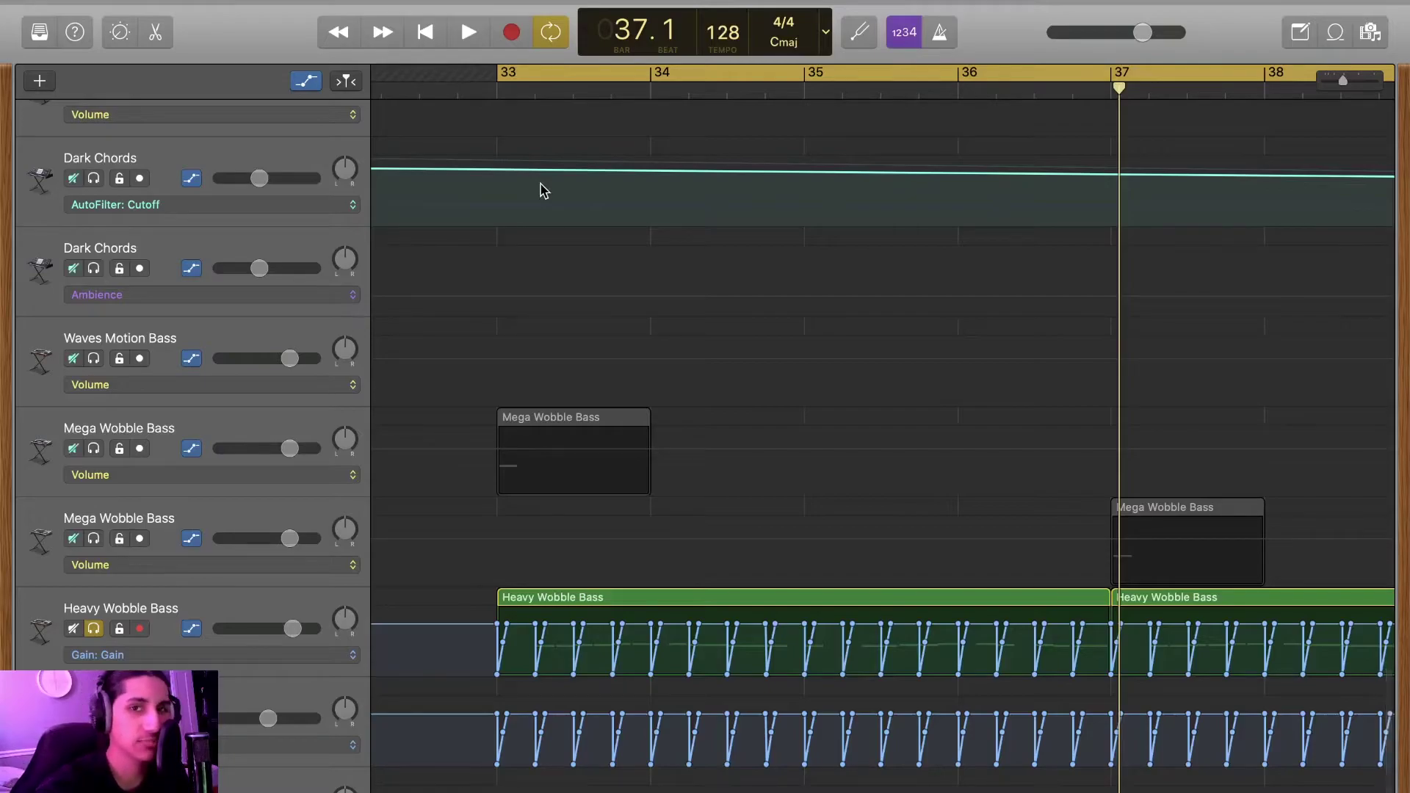
- Play the Heavy Wobble Bass track from bar 33 with its Gain: Gain automation shown, and unsolo it
key(space)
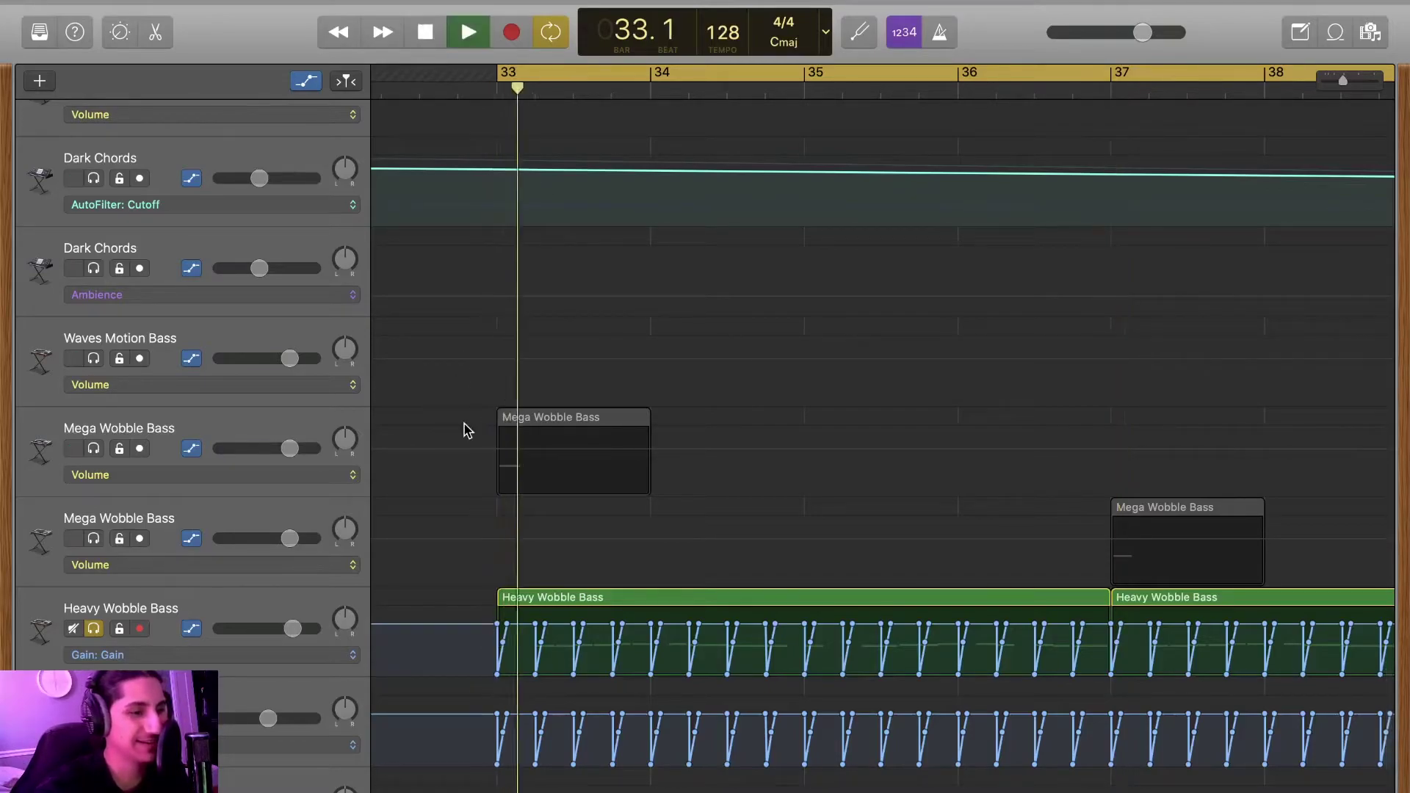
key(space)
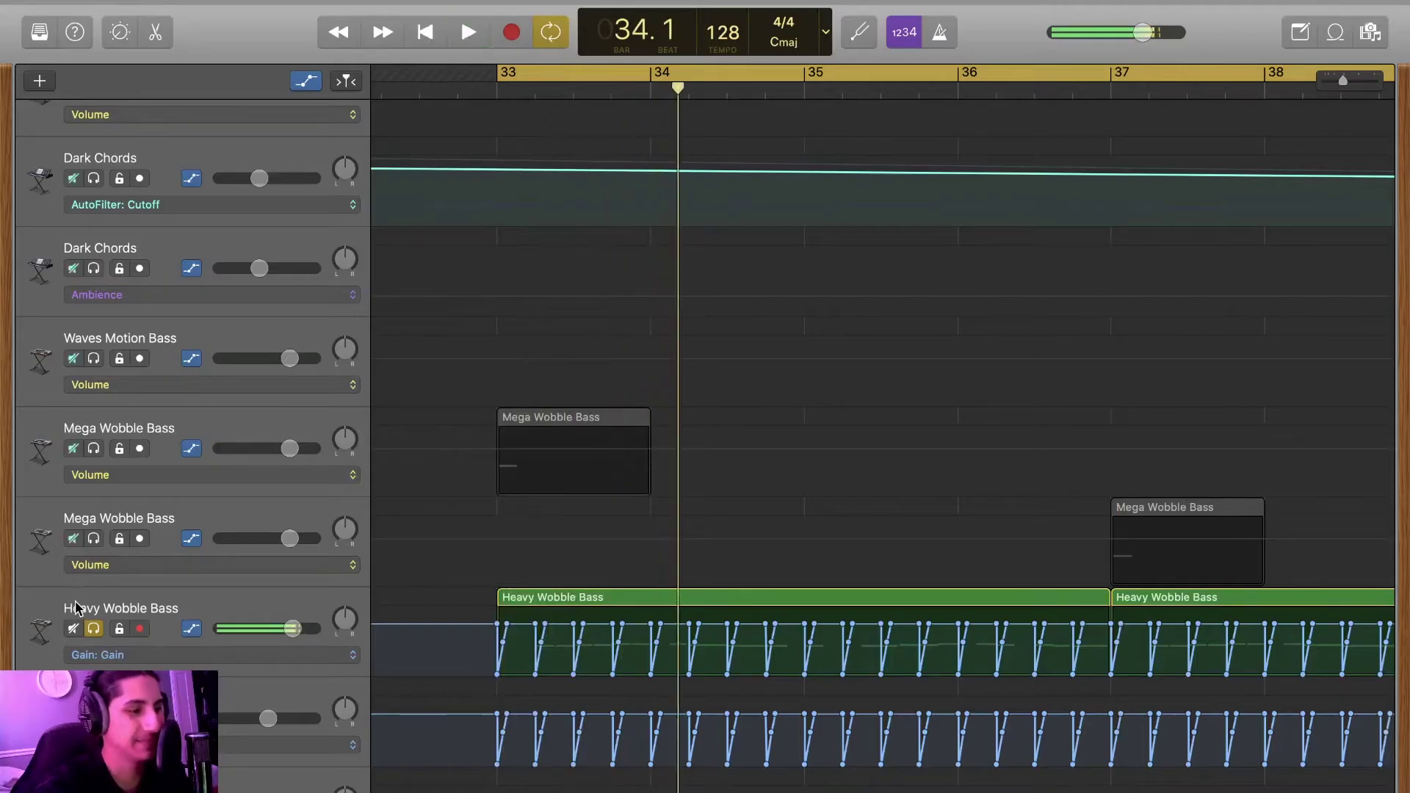
click(99, 632)
- Hide track automation, solo the lowest Heavy Wobble Bass track with regions at bar 33 and play it from there
scroll(100, 638, down, 3)
click(305, 82)
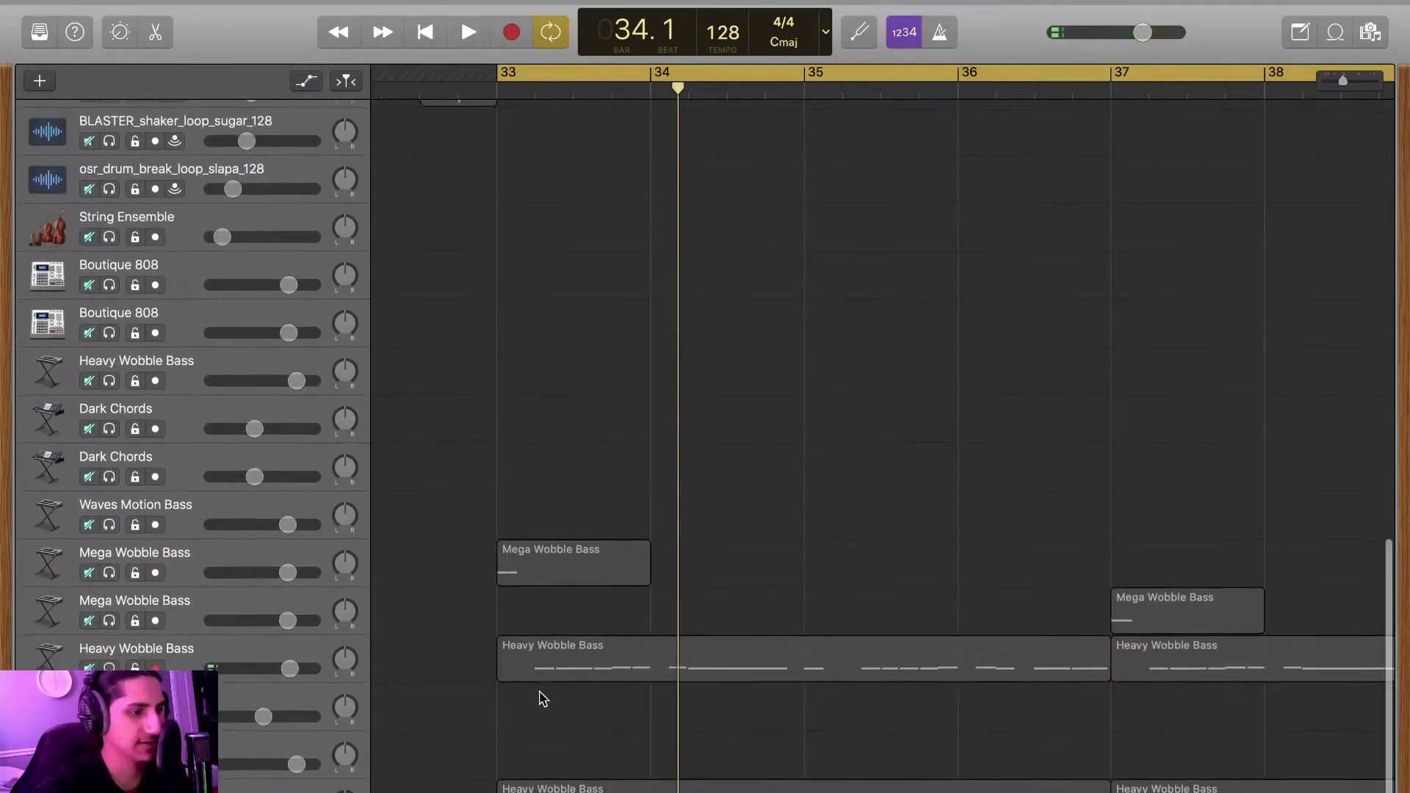
click(109, 792)
click(147, 759)
key(space)
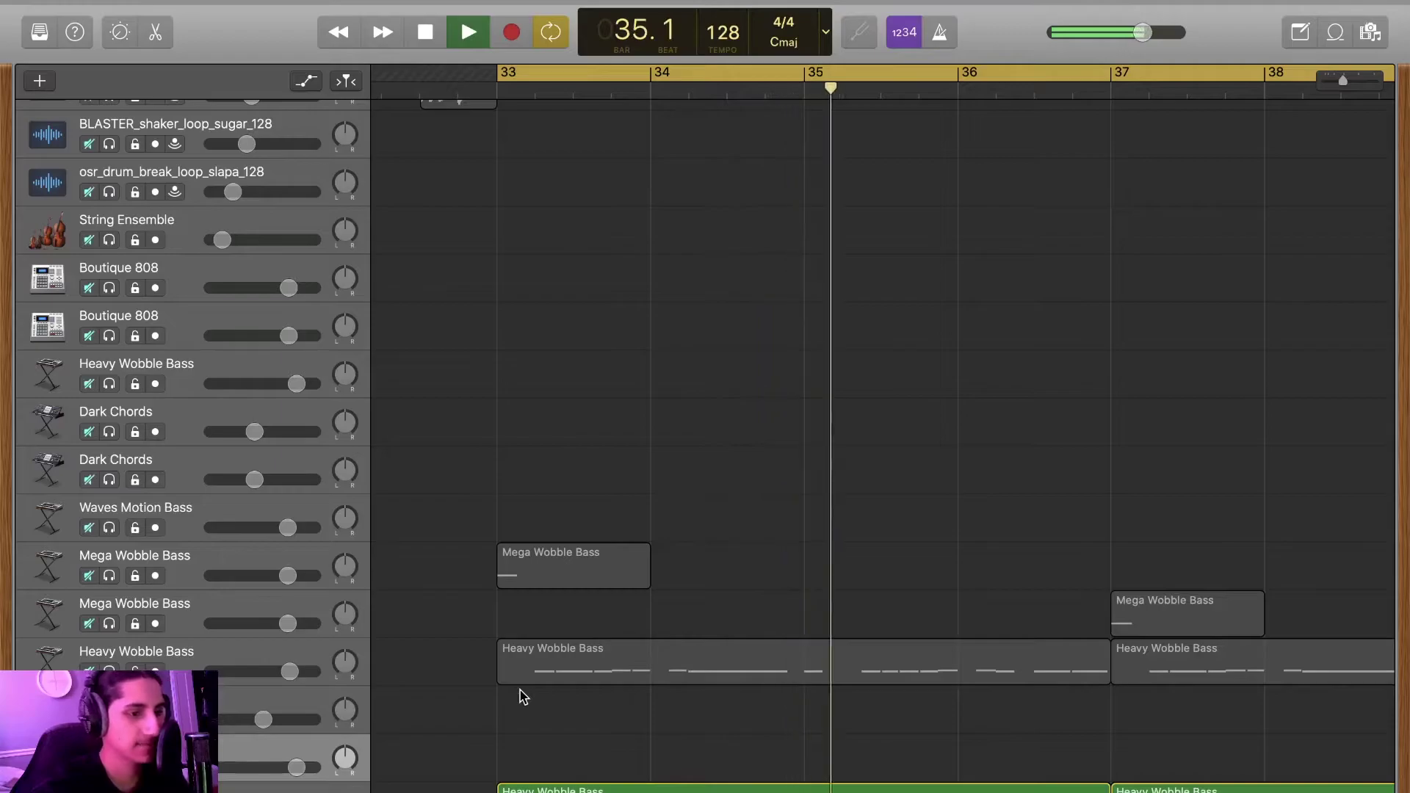
key(space)
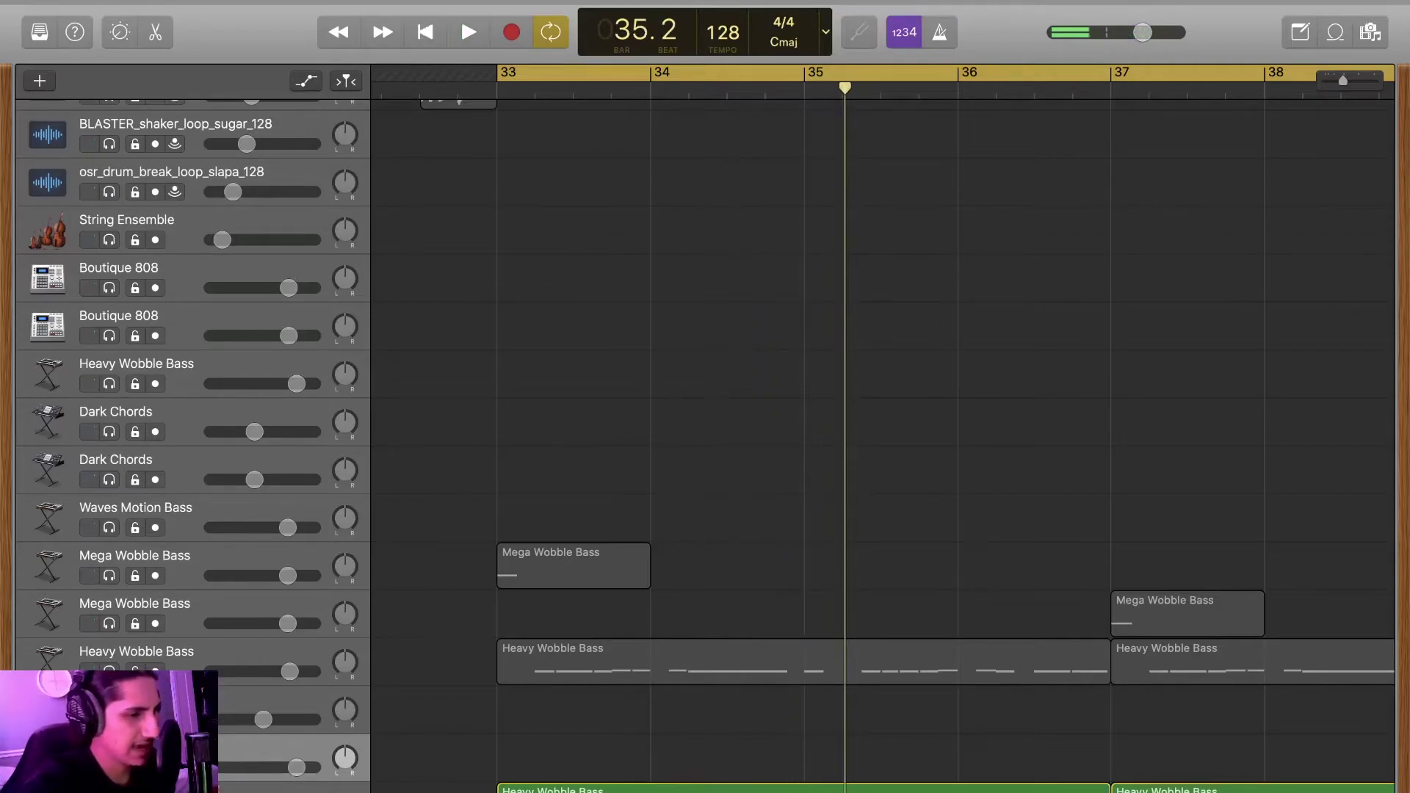
click(209, 789)
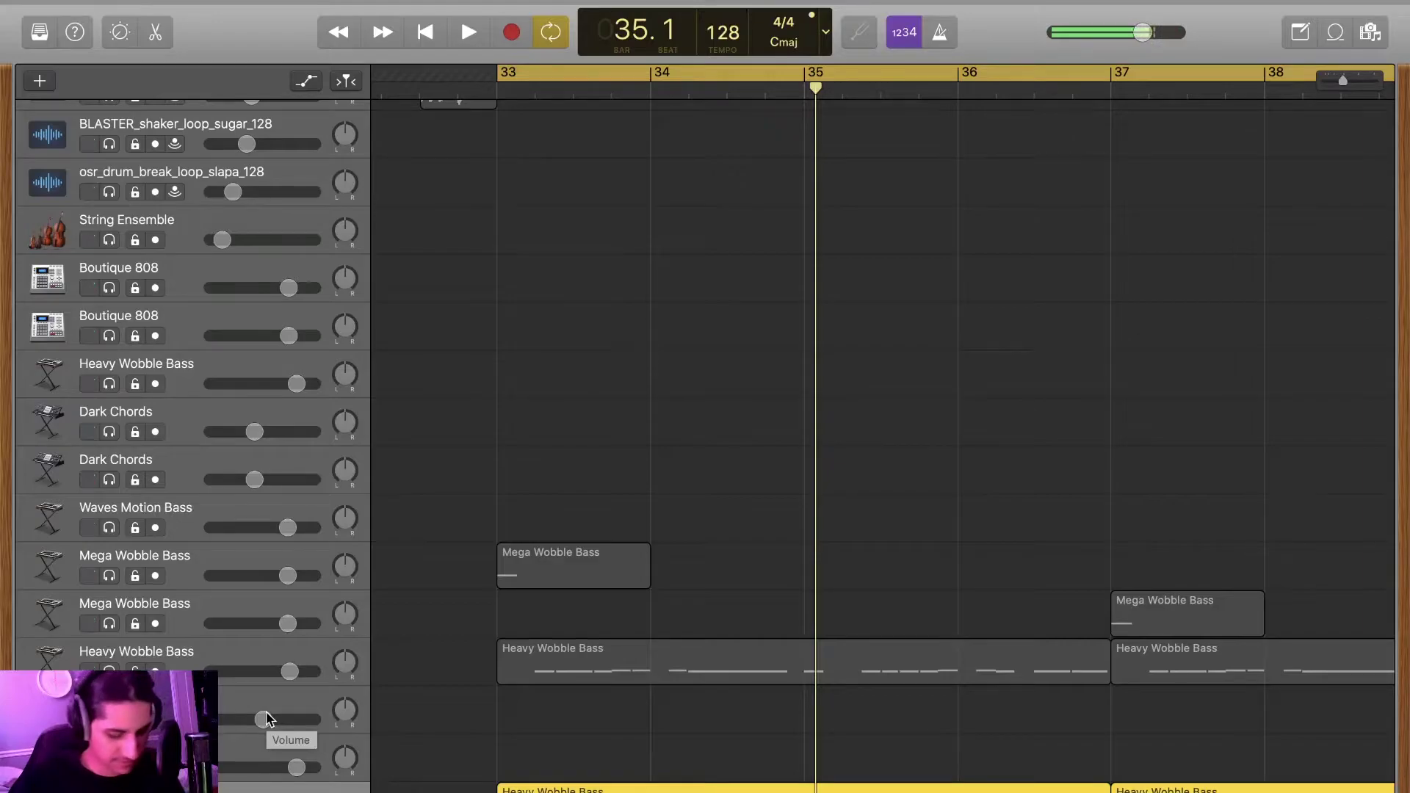
key(space)
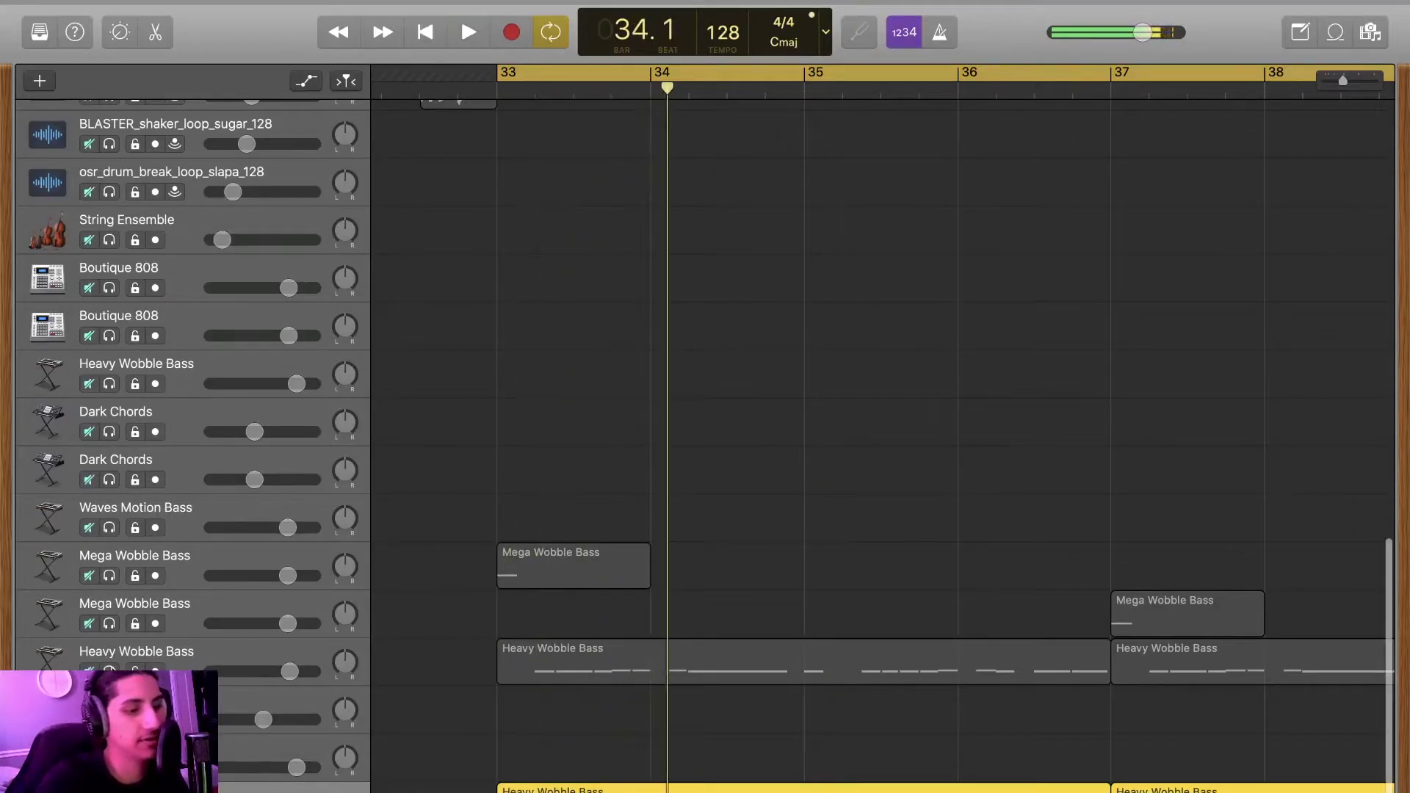
- Solo the Heavy Wobble Bass track directly below the two Mega Wobble Bass tracks and play it from bar 33
key(space)
click(301, 660)
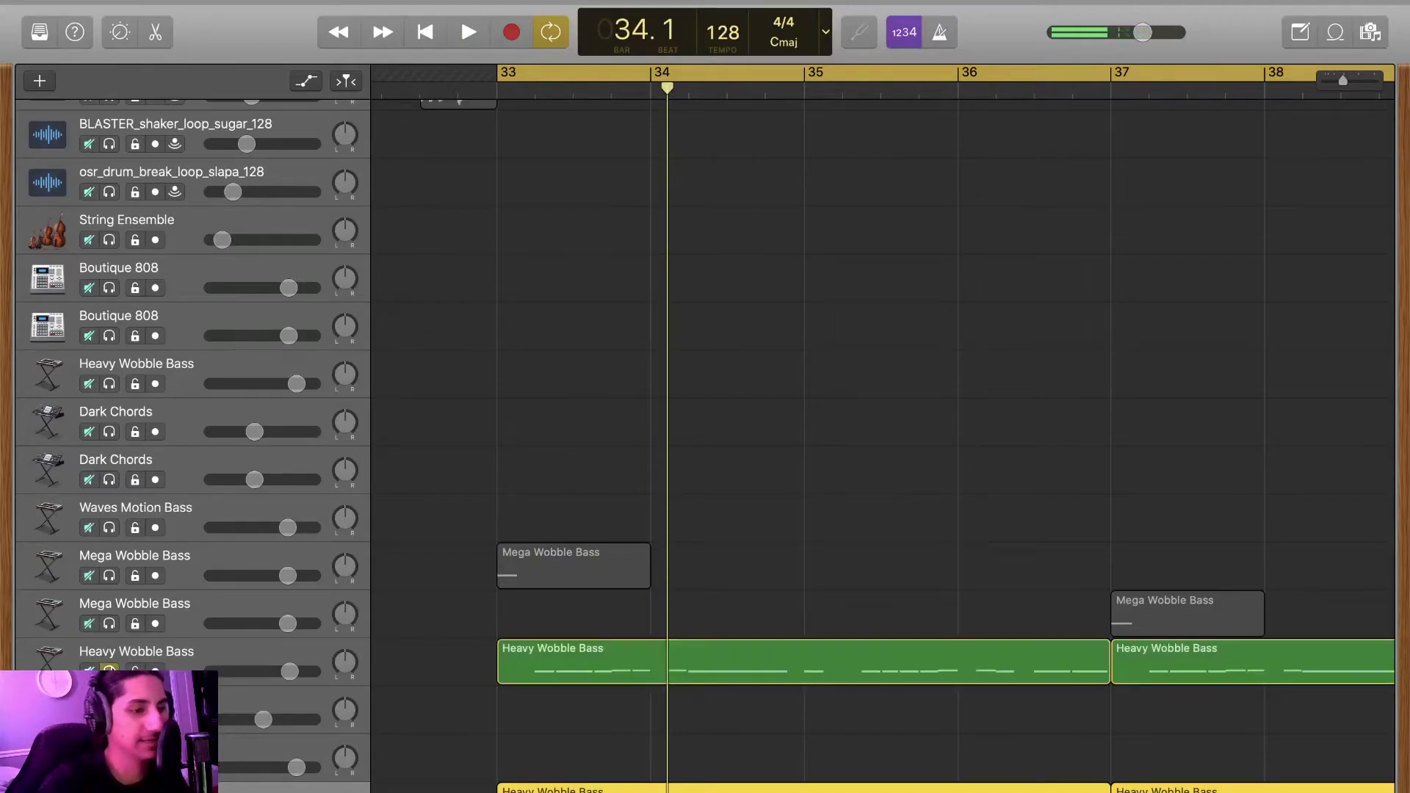
key(space)
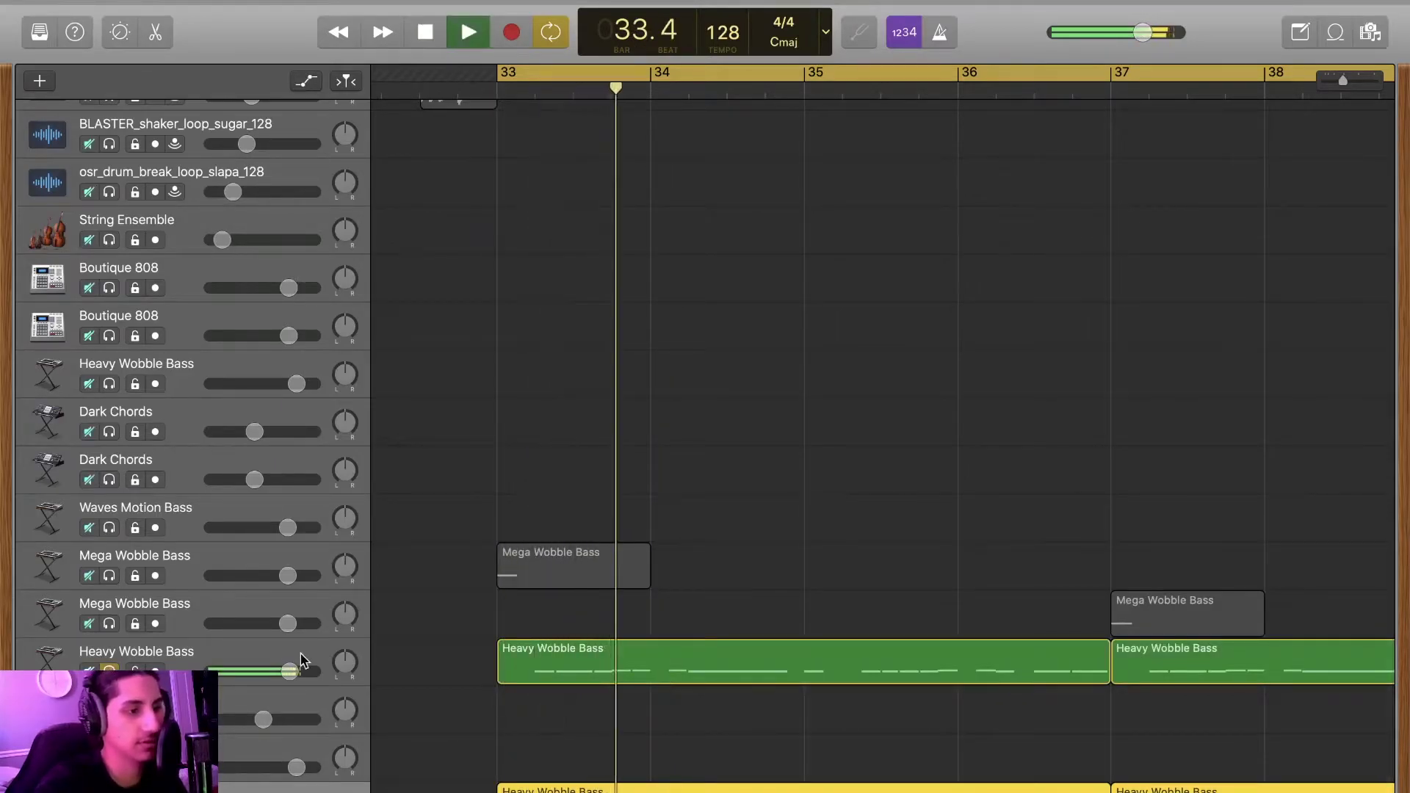
key(super+Left)
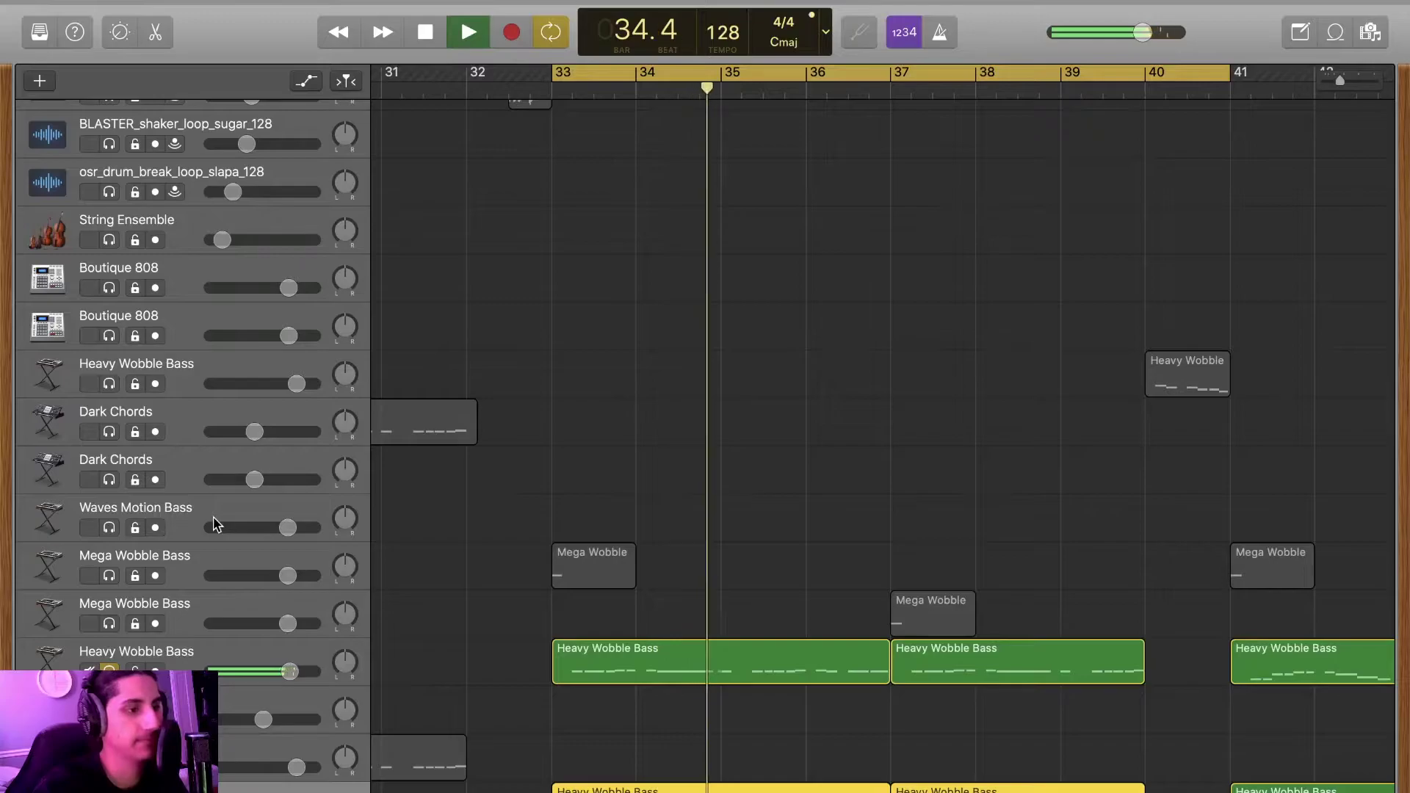
key(space)
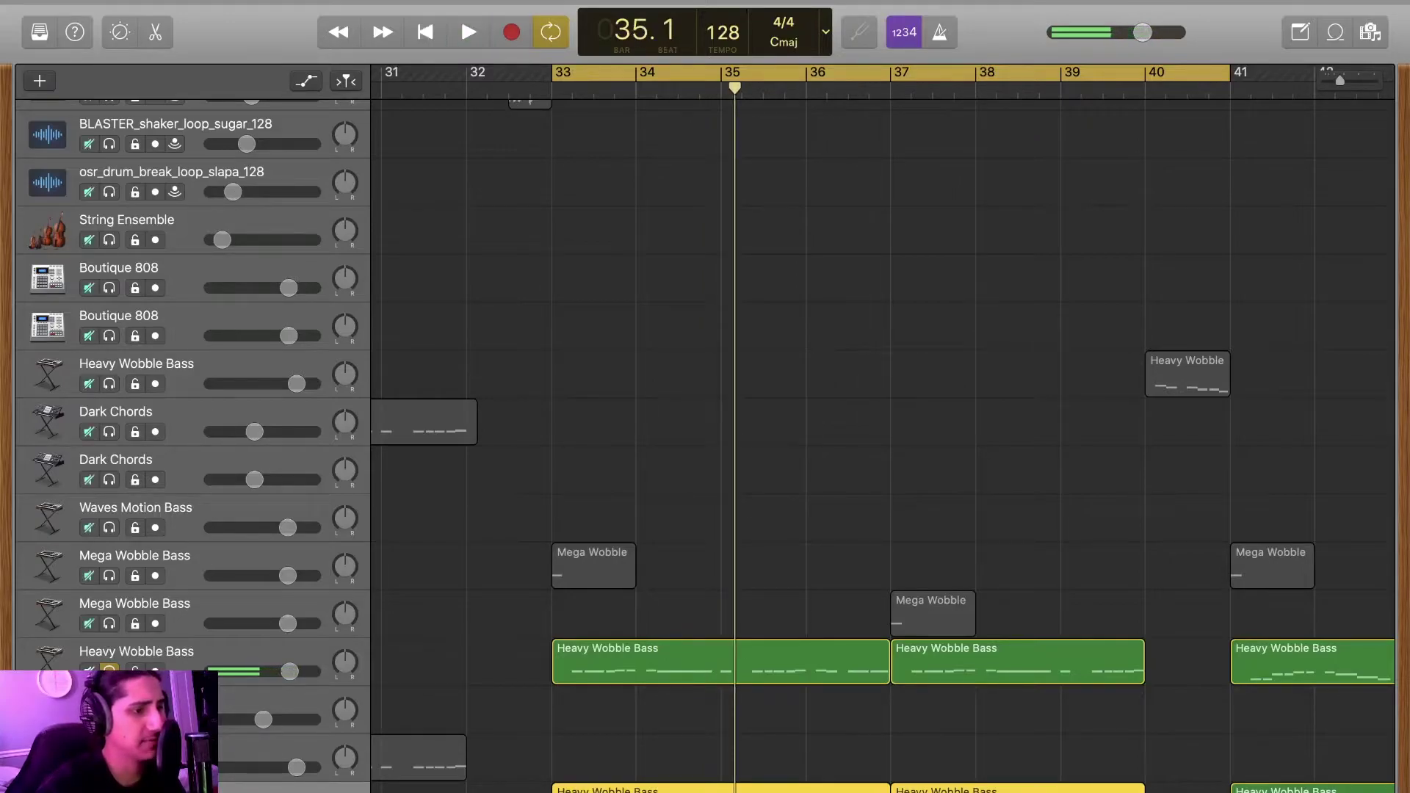
- Unsolo the Heavy Wobble Bass track, play the drop with all tracks and turn off cycle mode
click(108, 671)
key(space)
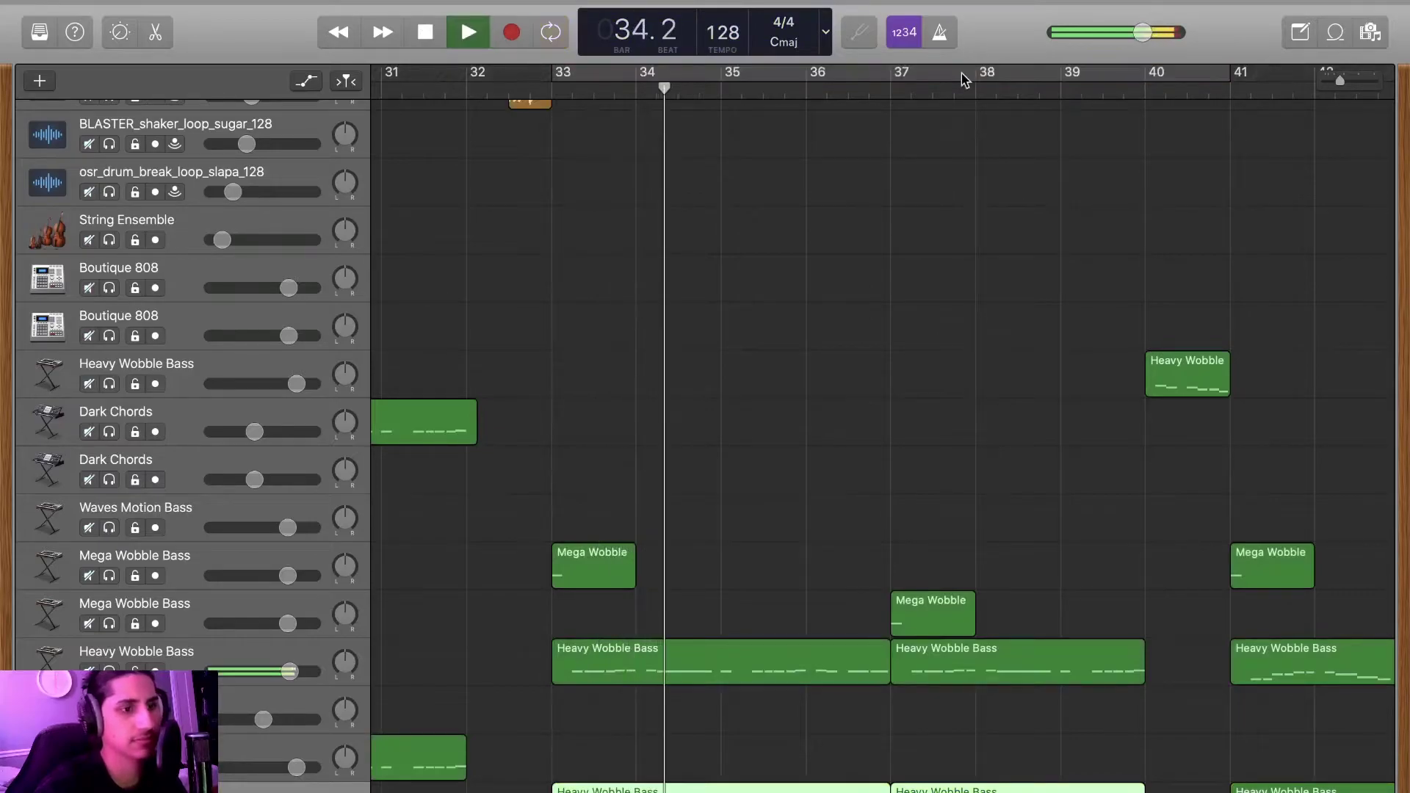
scroll(787, 391, right, 3)
key(space)
- Solo the upper Mega Wobble Bass track and play it from bar 33 with cycle mode on
click(109, 575)
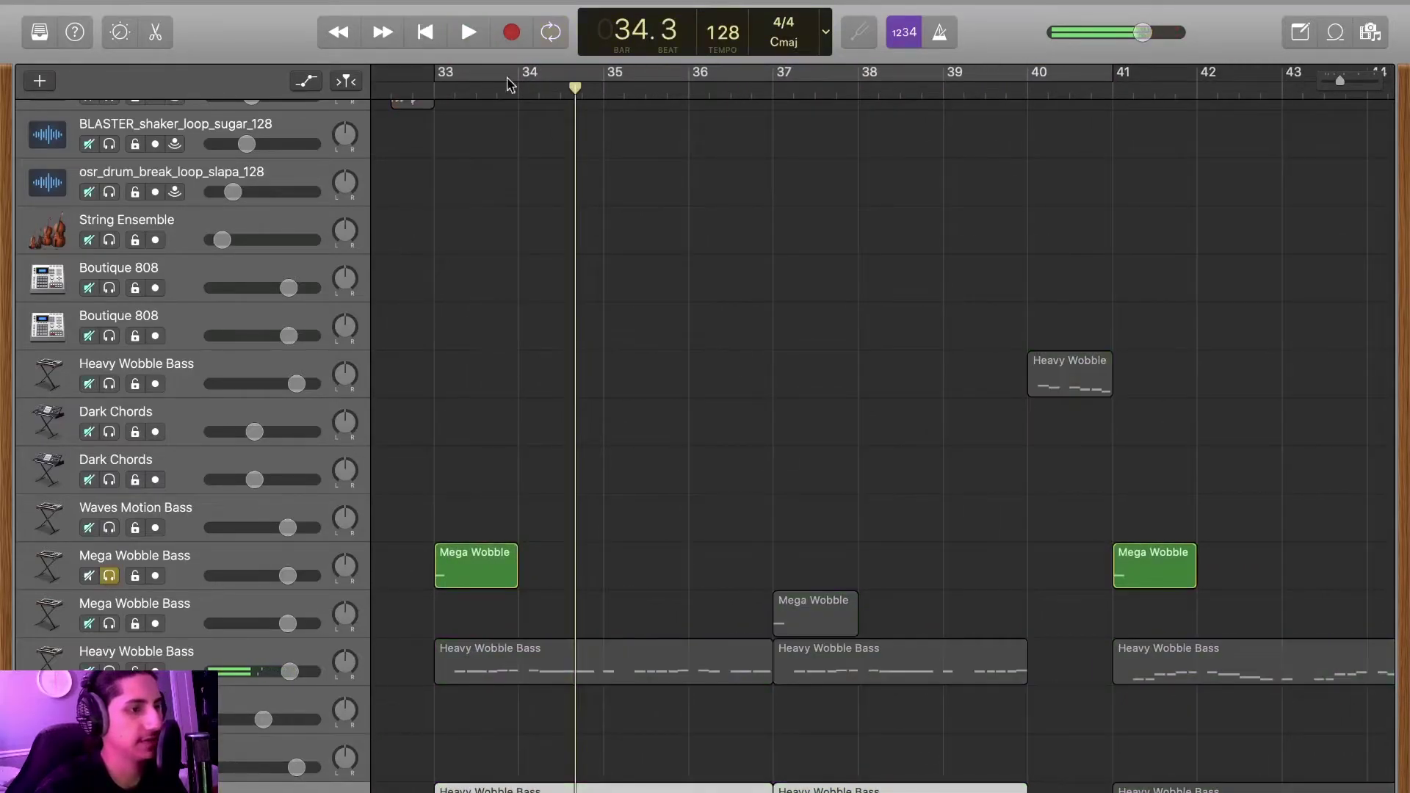
click(503, 71)
key(space)
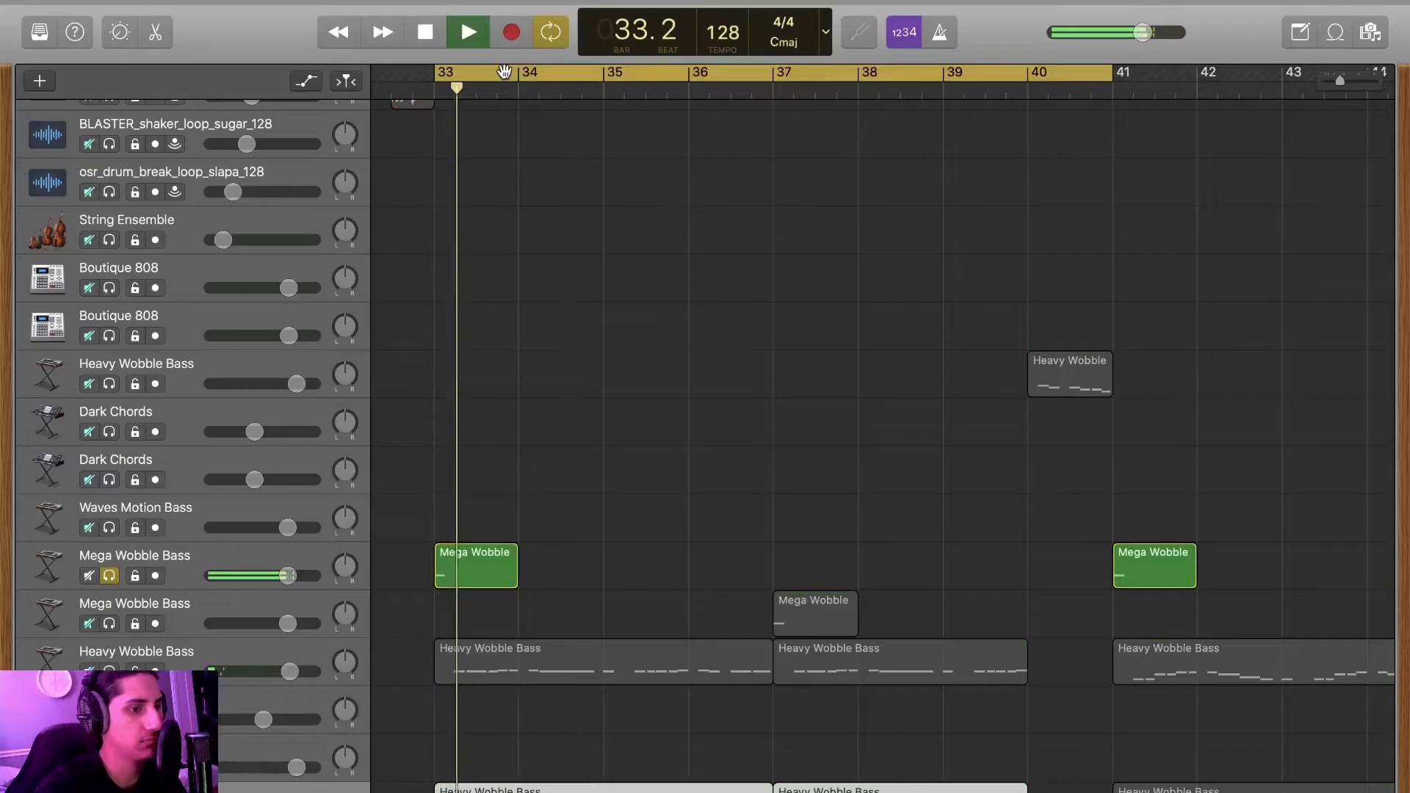
key(space)
- Solo the lower Mega Wobble Bass track as well, play from bar 37, and unsolo both Mega Wobble Bass tracks
click(110, 624)
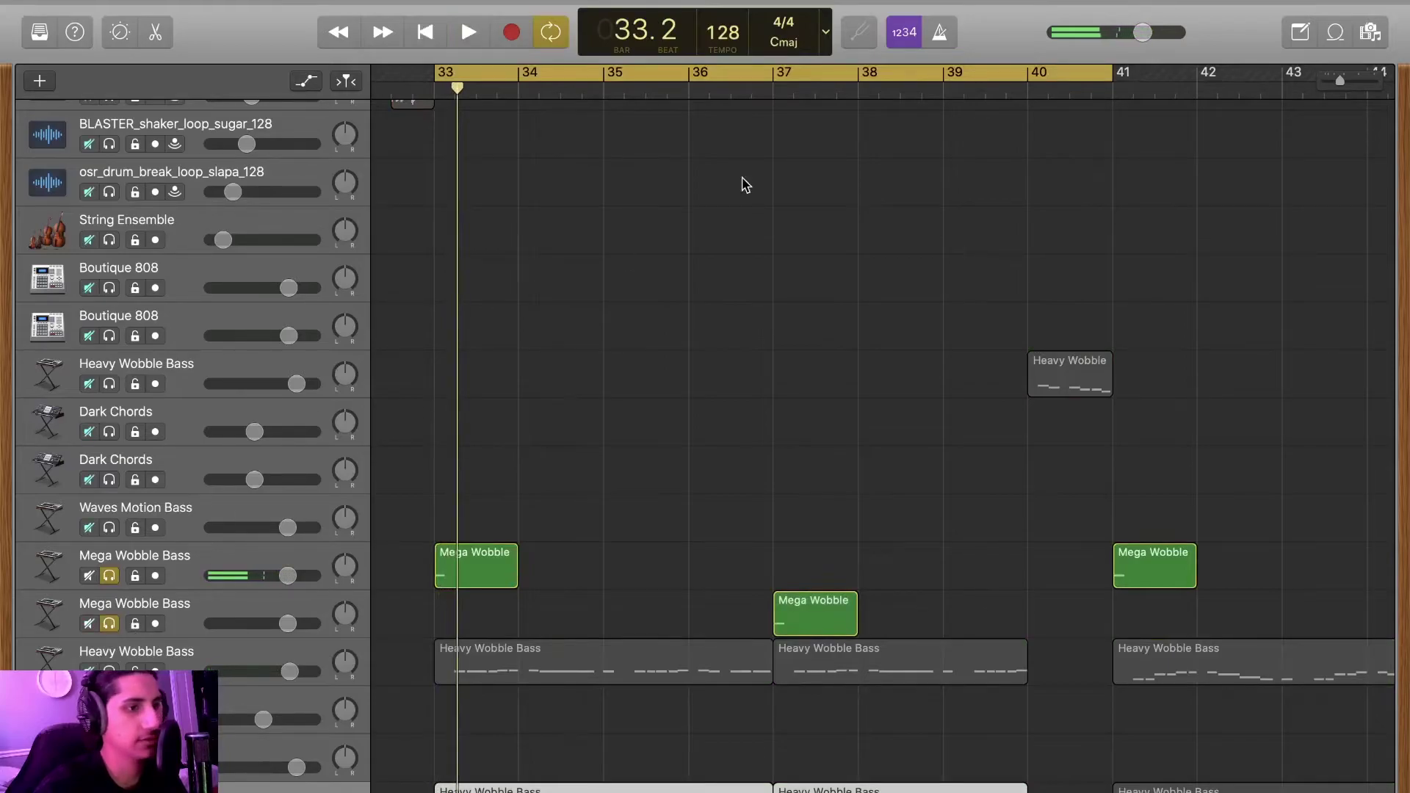
click(776, 74)
click(774, 86)
key(space)
key(space)
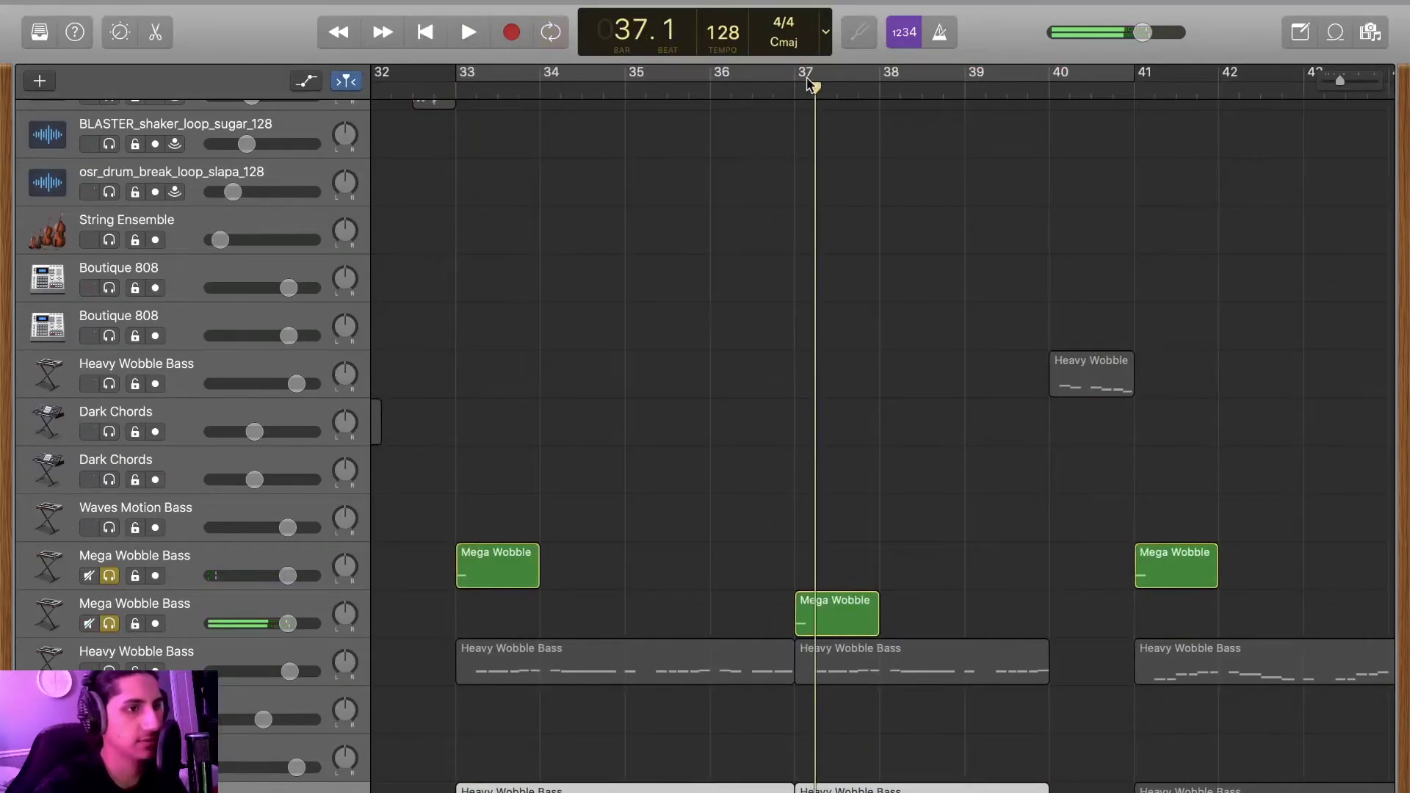
click(806, 79)
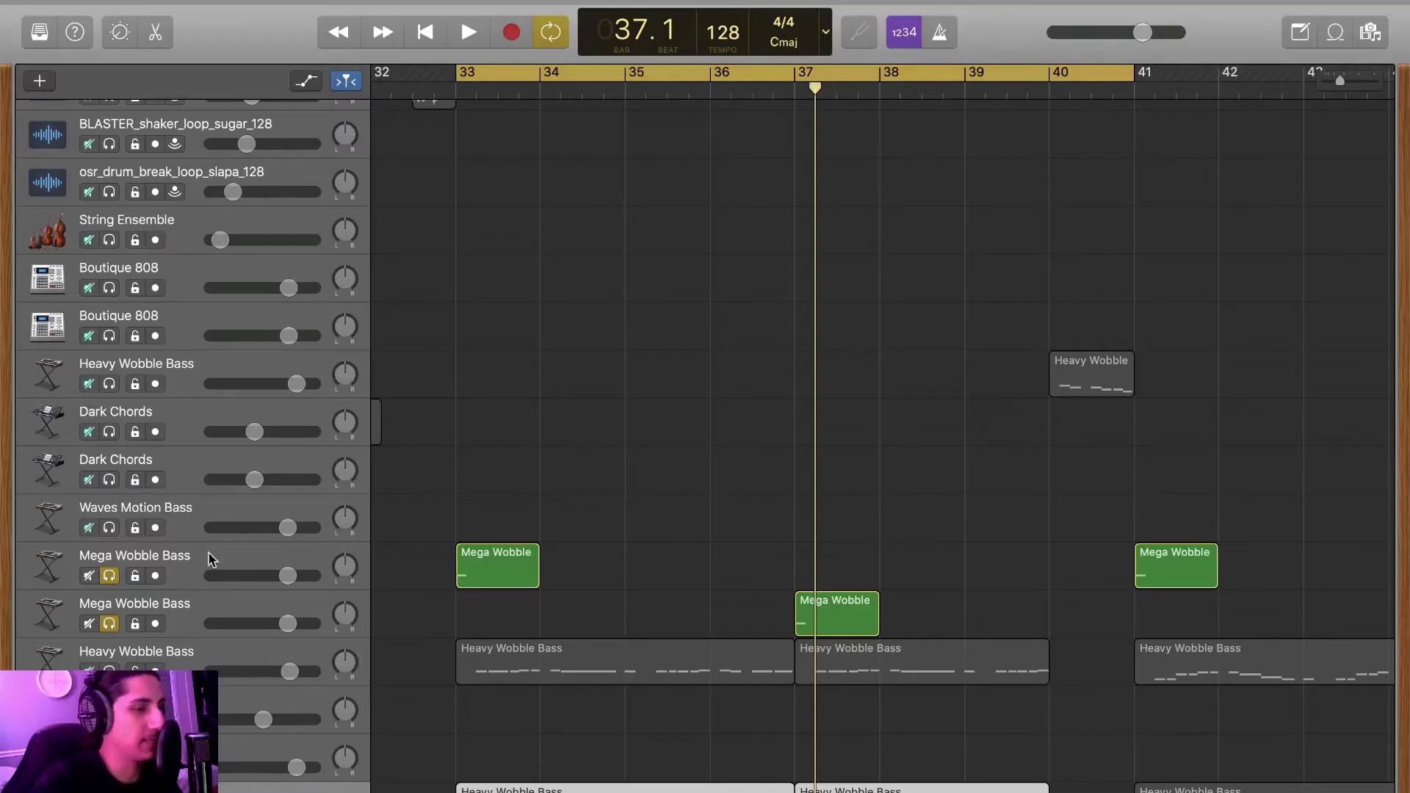
click(110, 576)
click(109, 624)
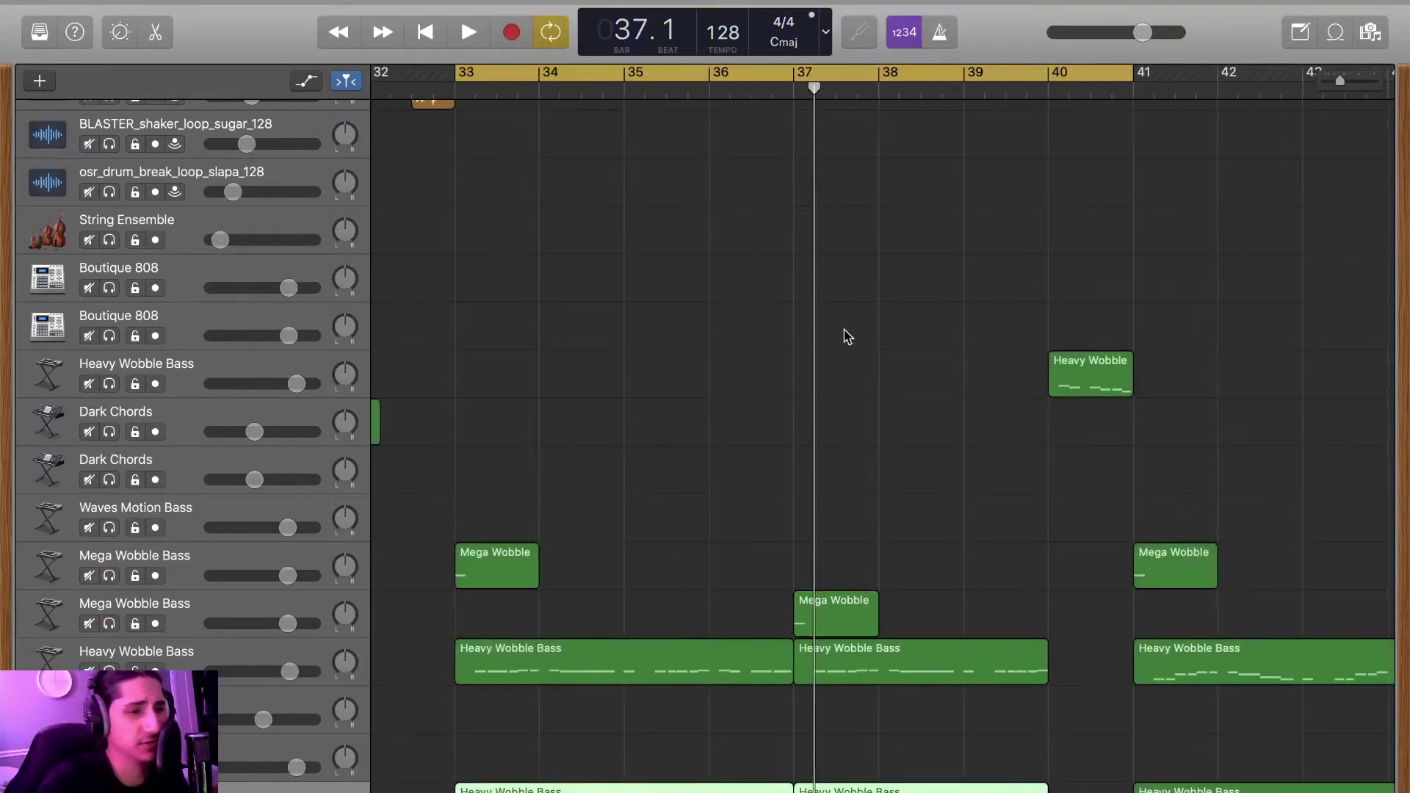
- Set the cycle area to bar 40, solo the Heavy Wobble Bass track with a region there and play it
scroll(848, 336, right, 3)
scroll(843, 327, down, 2)
drag(760, 79, 756, 82)
scroll(724, 340, left, 3)
scroll(724, 340, right, 2)
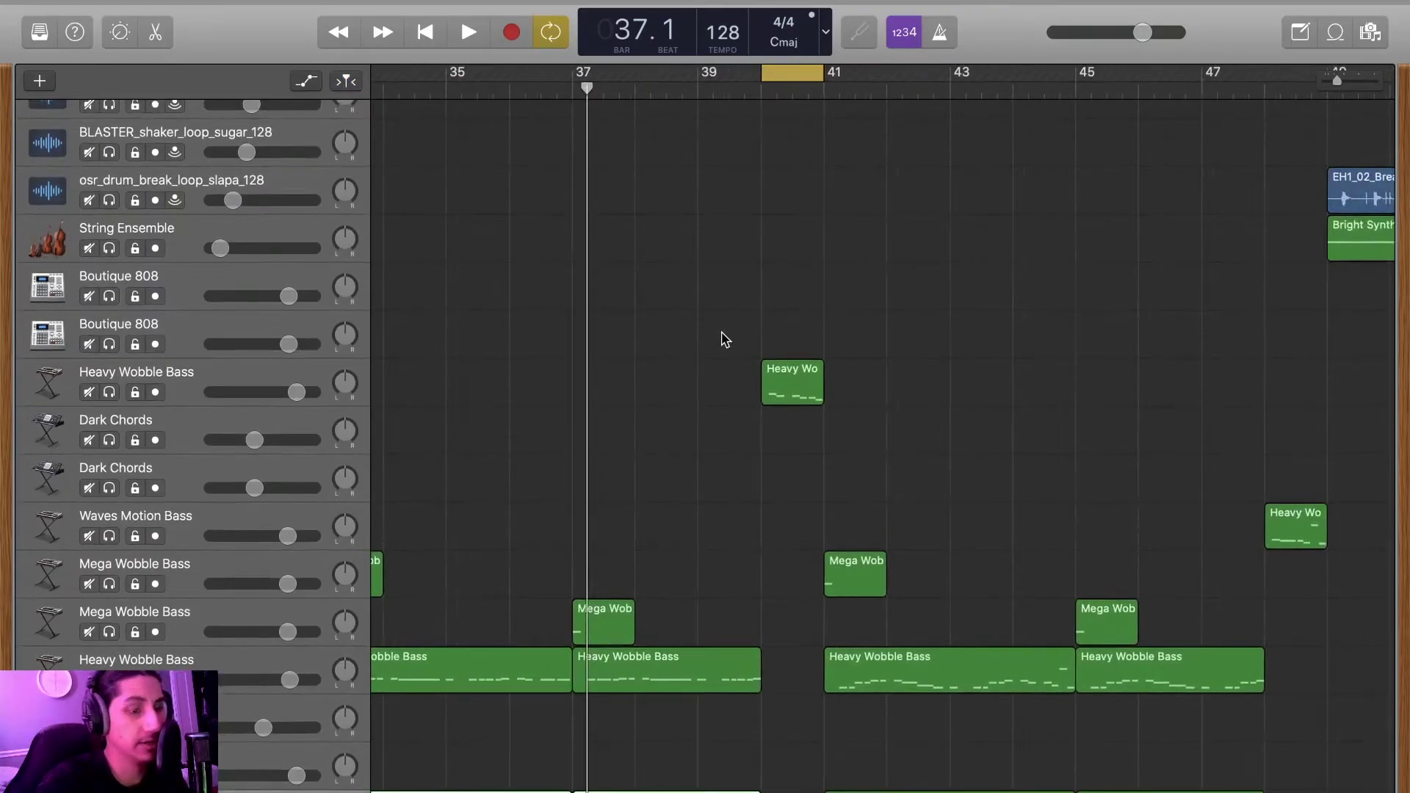
click(108, 394)
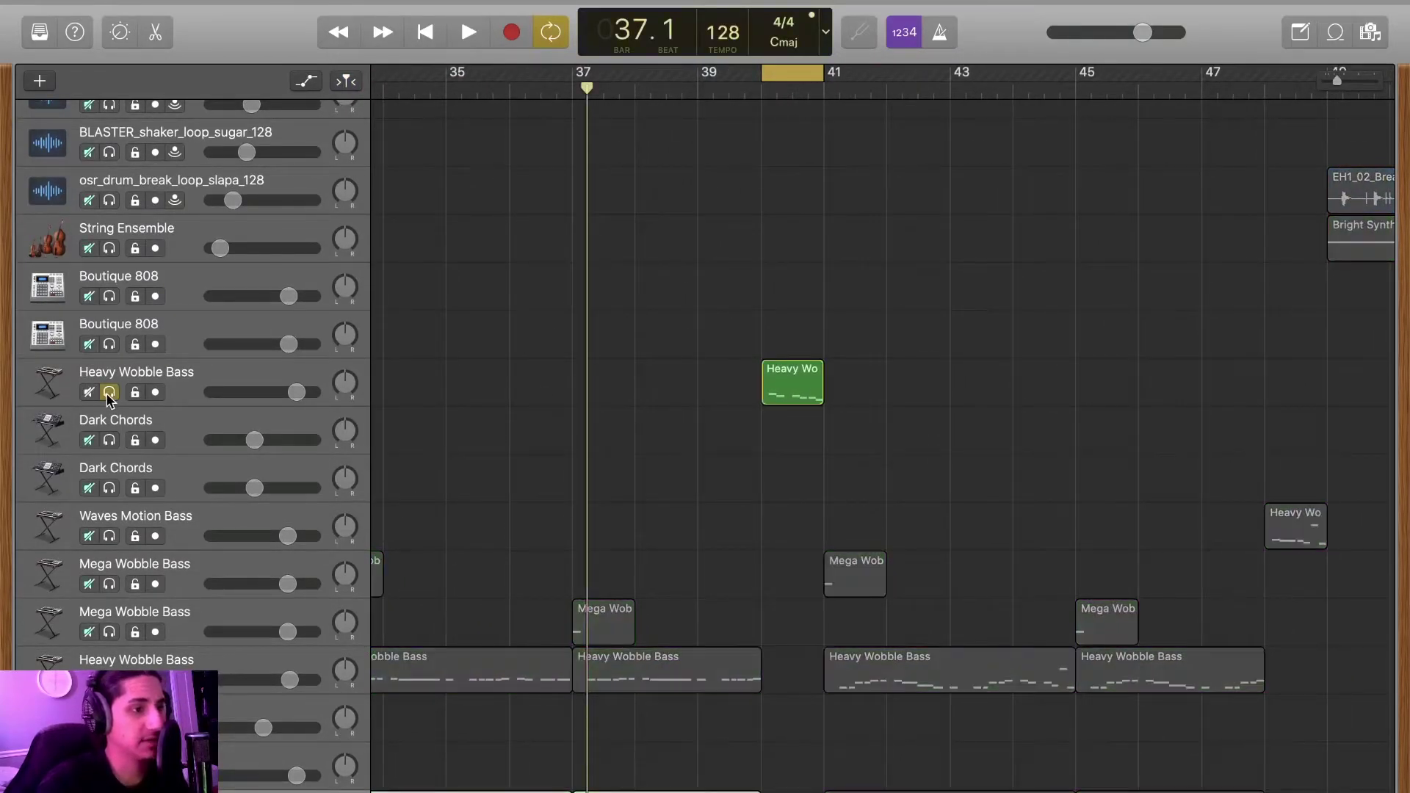
scroll(639, 318, up, 5)
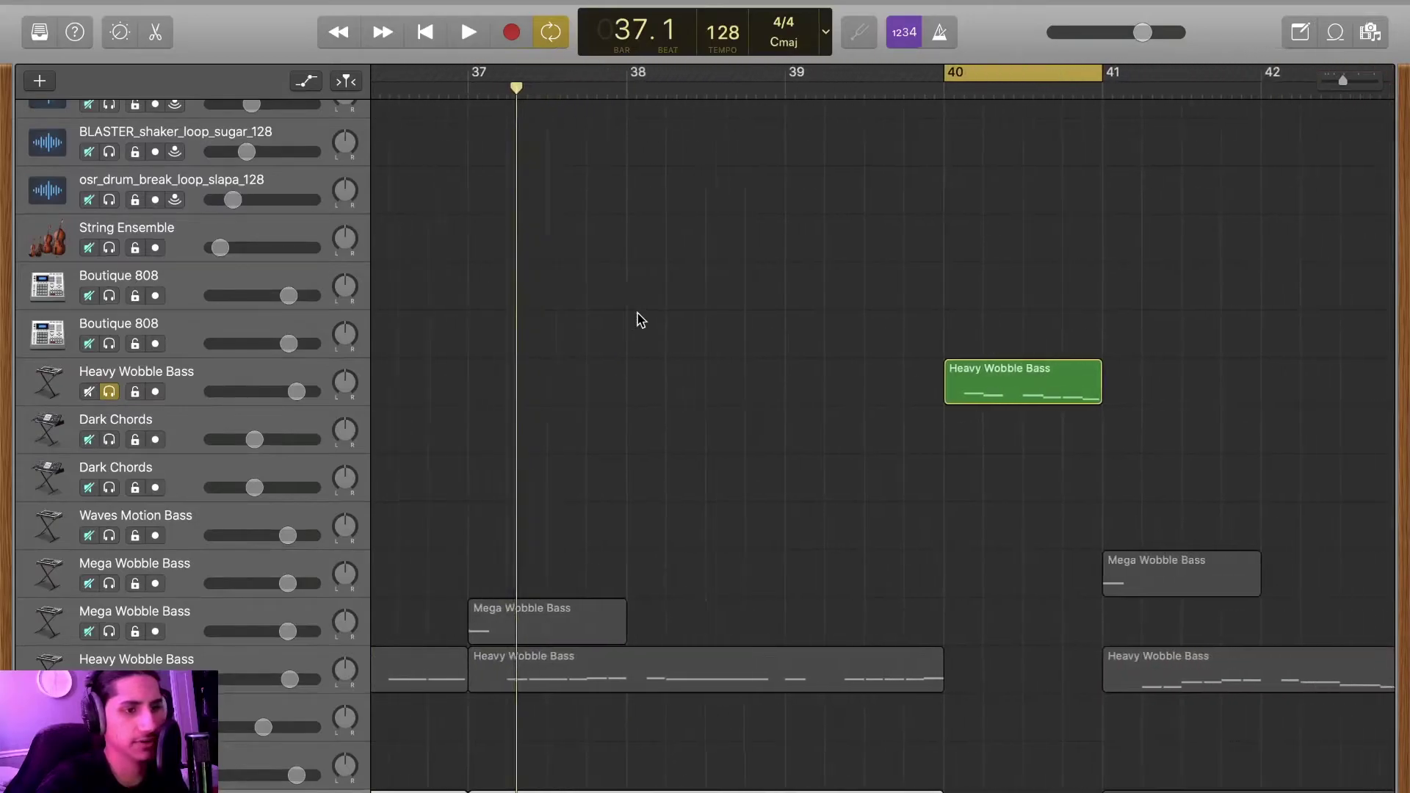
key(space)
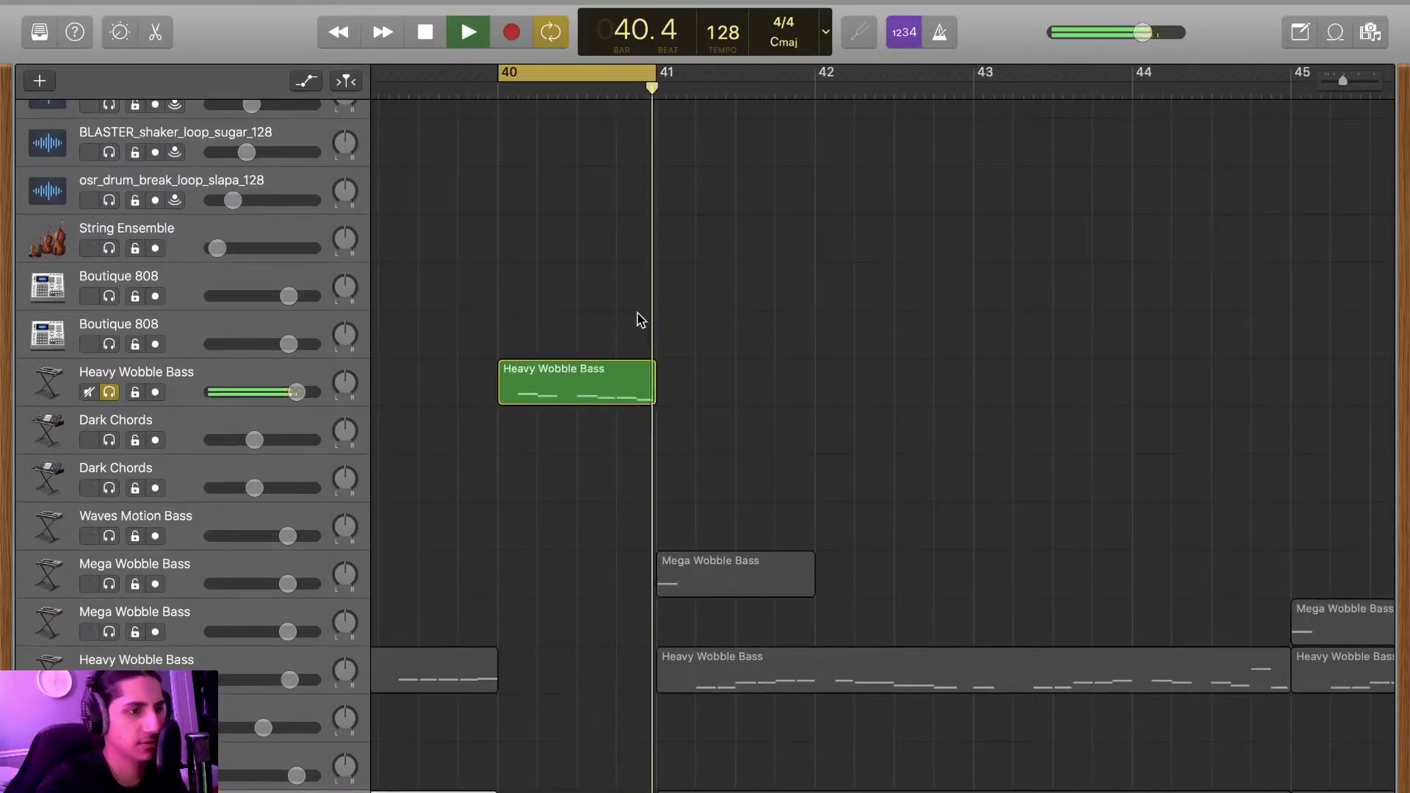
key(space)
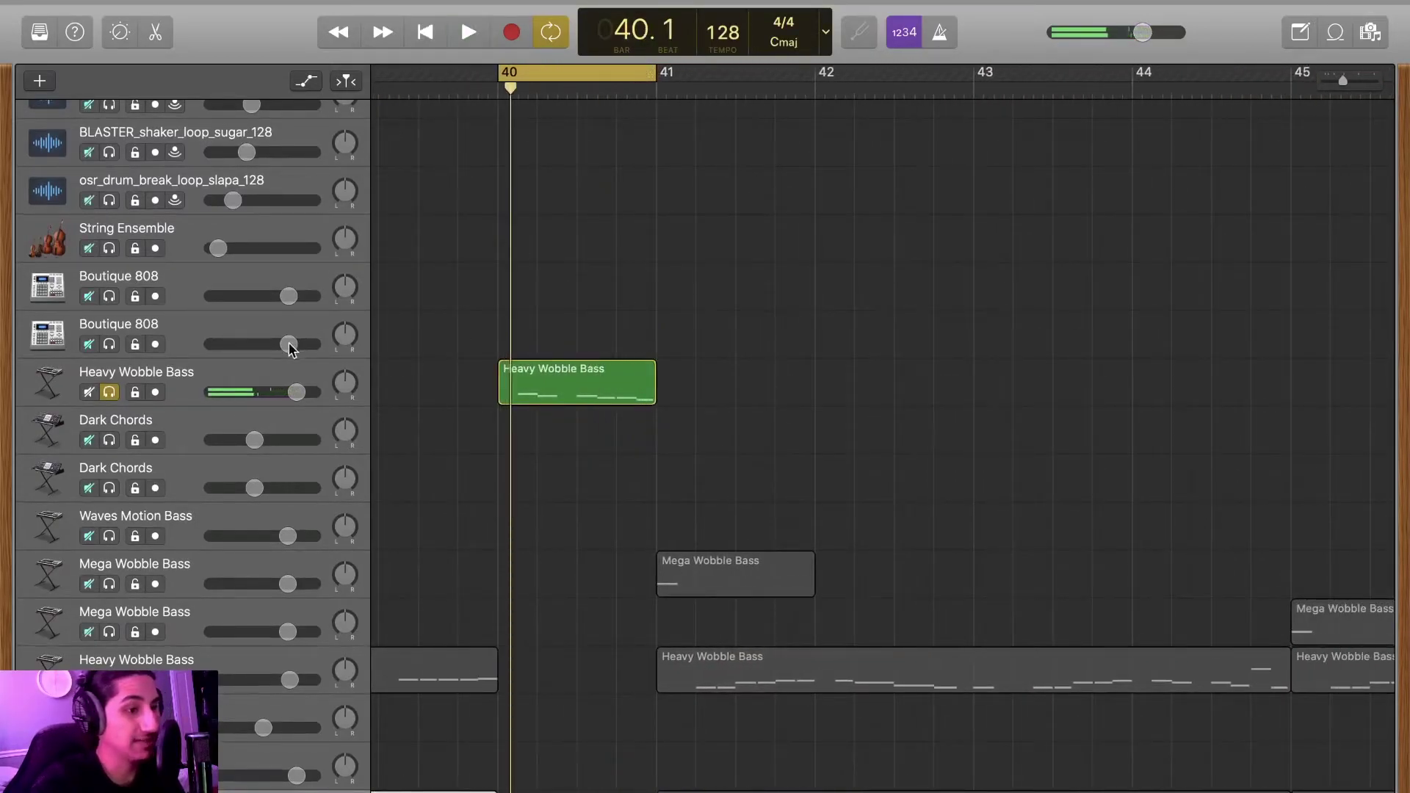
- Unsolo the Heavy Wobble Bass track, play all tracks from bar 40 and set the cycle area to bars 41 to 48
click(270, 368)
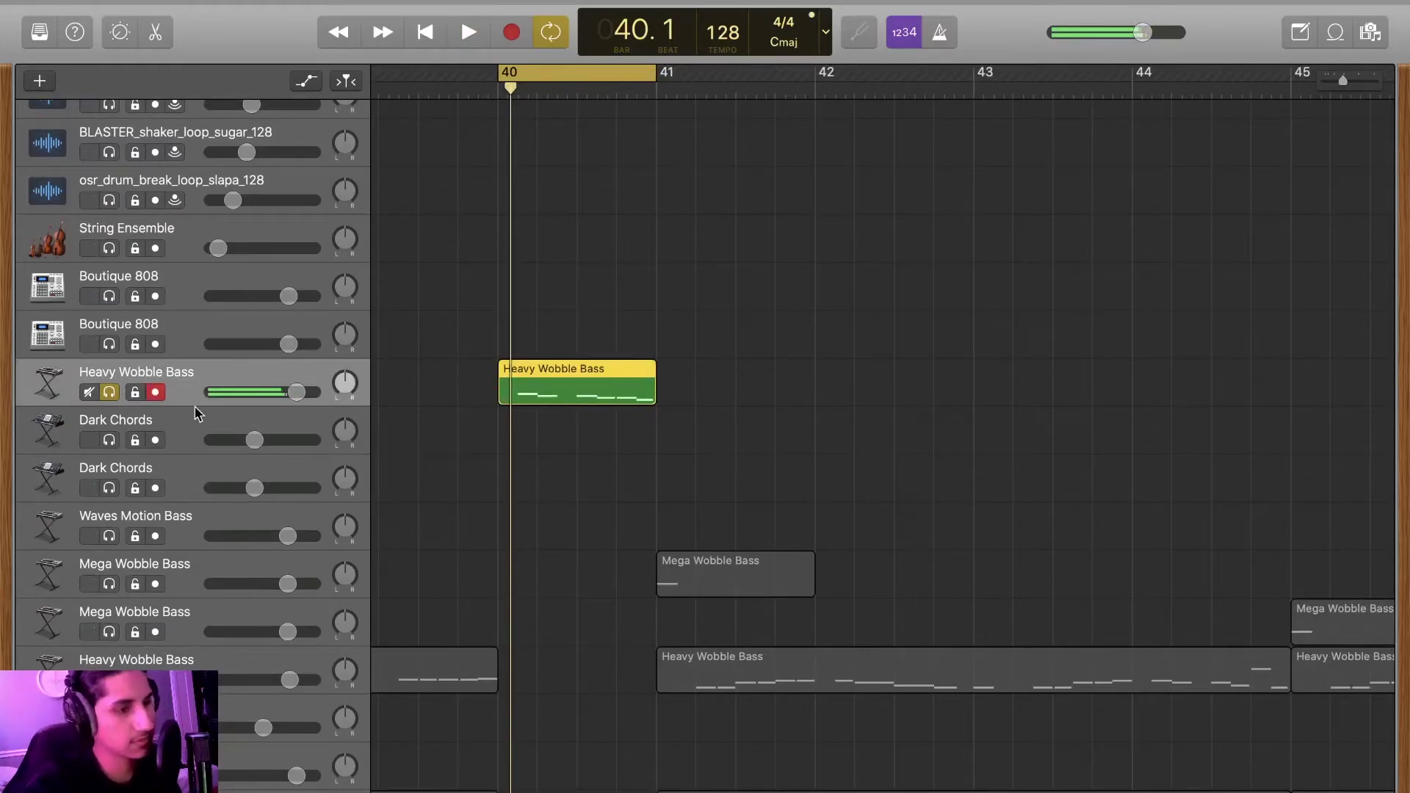
click(108, 392)
key(space)
click(585, 76)
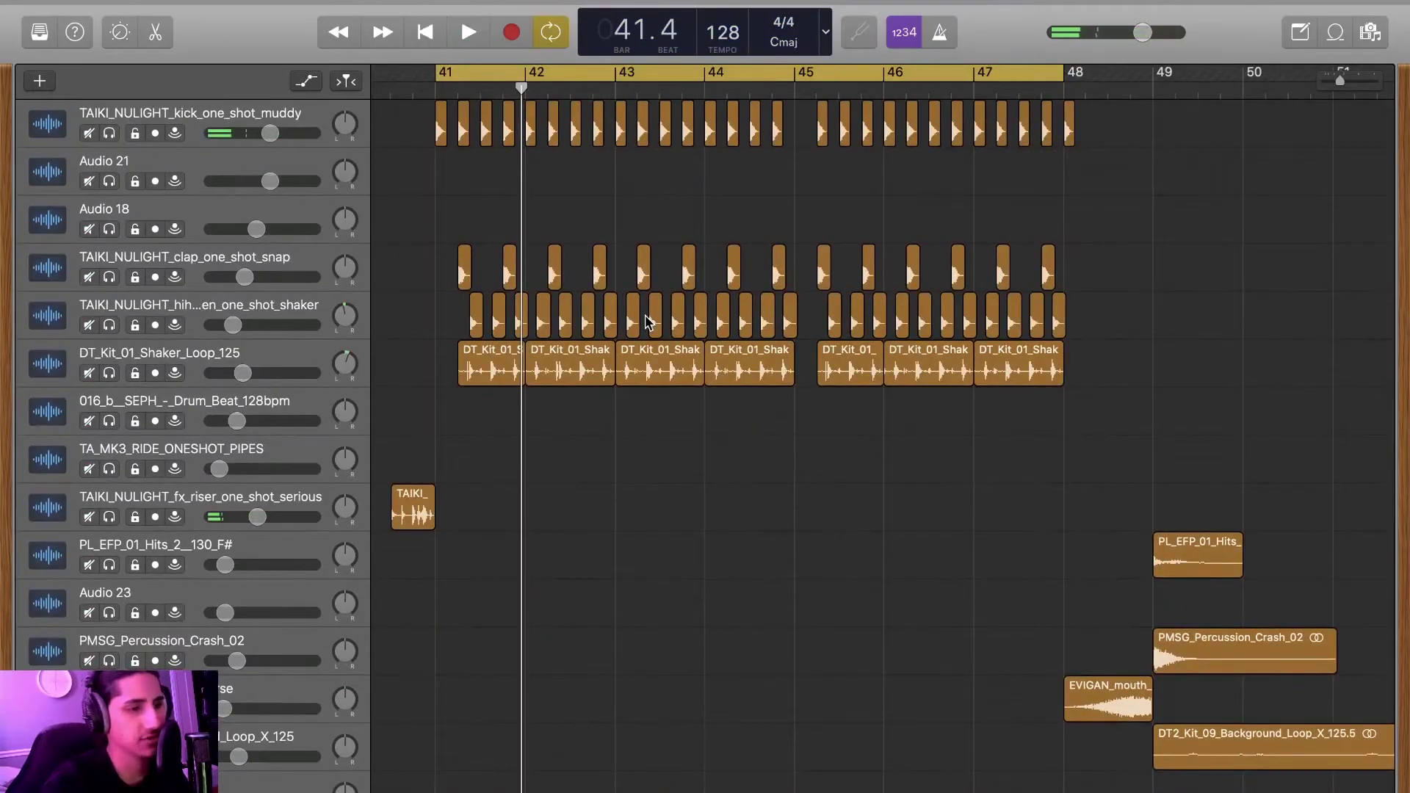
key(space)
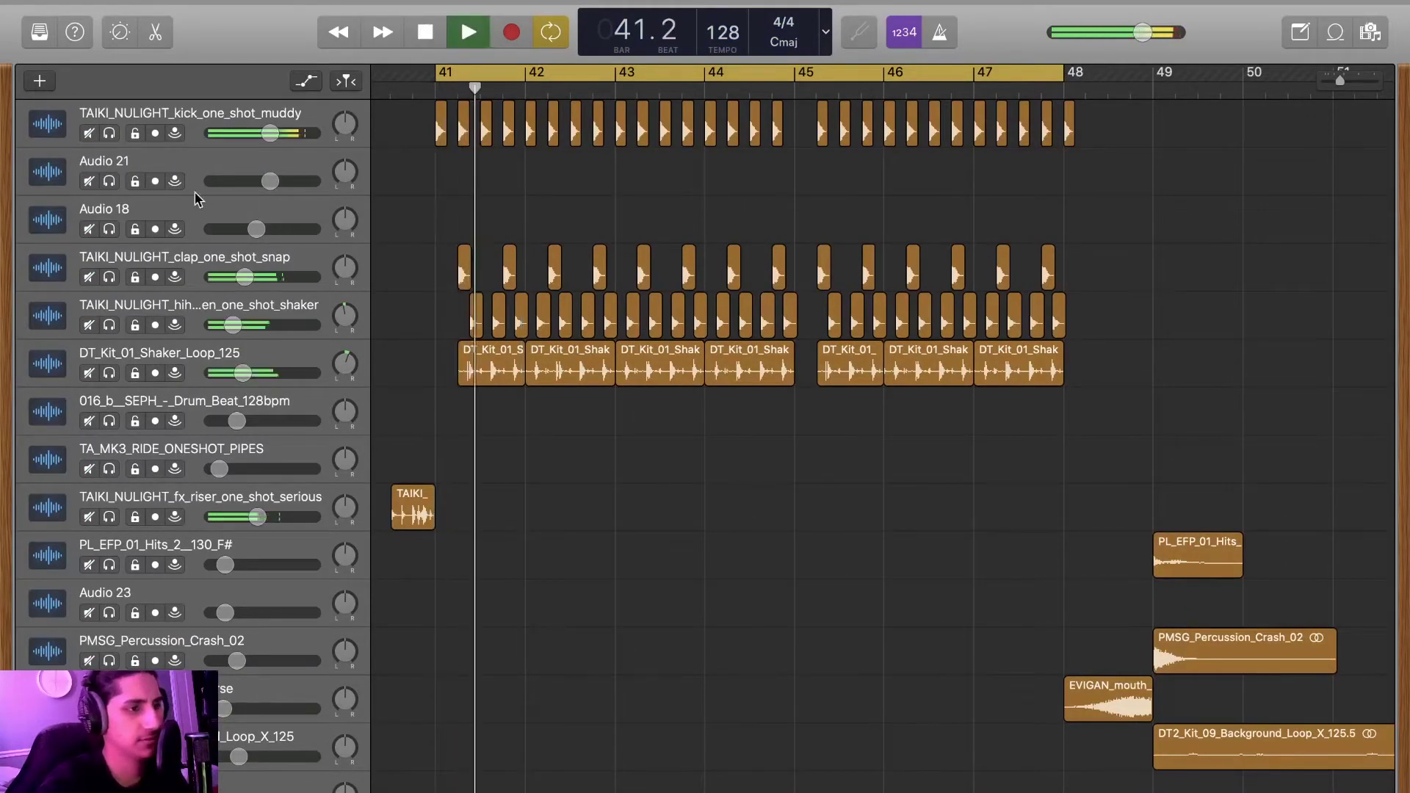
- Audition the kick, clap, hi-hat and DT_Kit_01_Shaker_Loop_125 tracks together in solo, including Audio 21 and Audio 18, and unsolo them all
click(108, 133)
drag(116, 287, 132, 329)
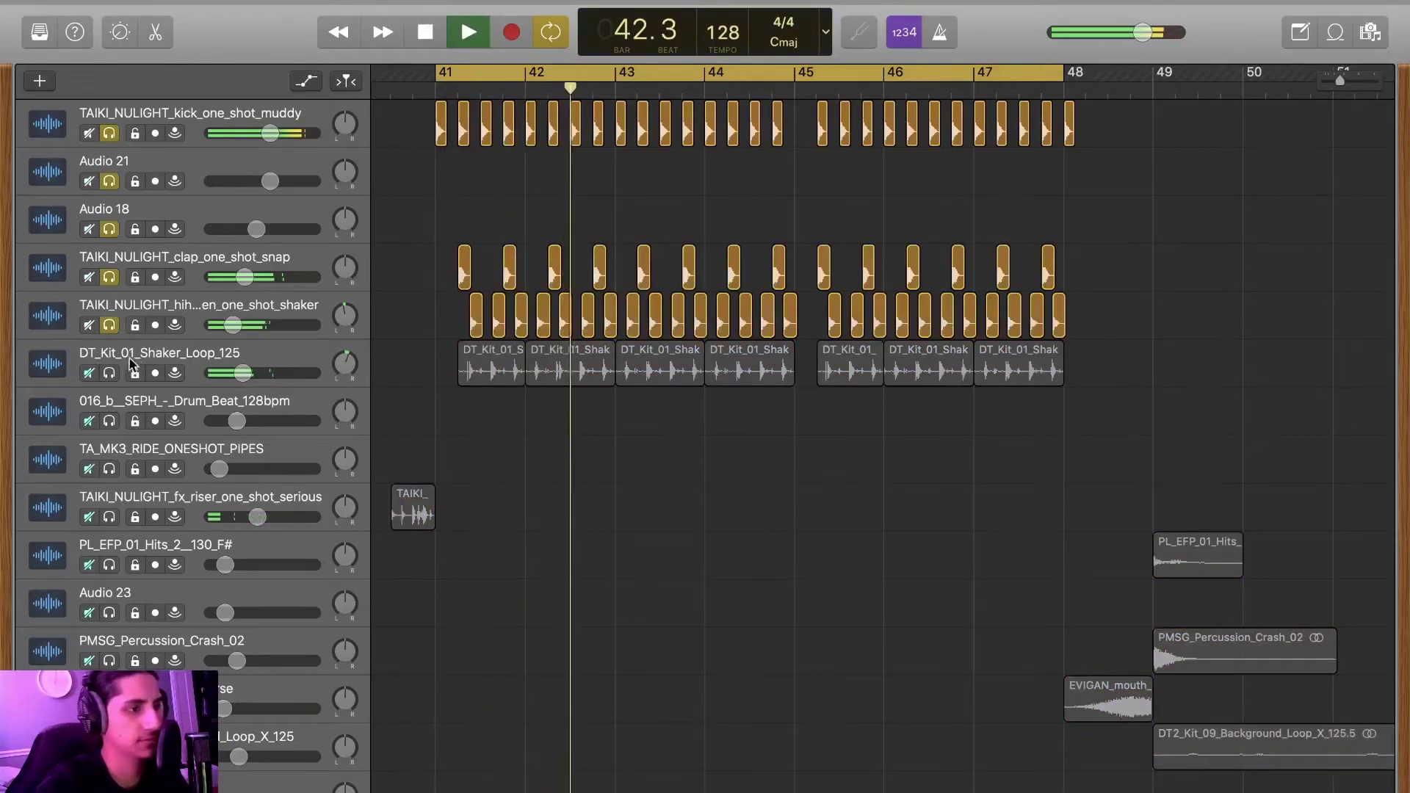
click(110, 373)
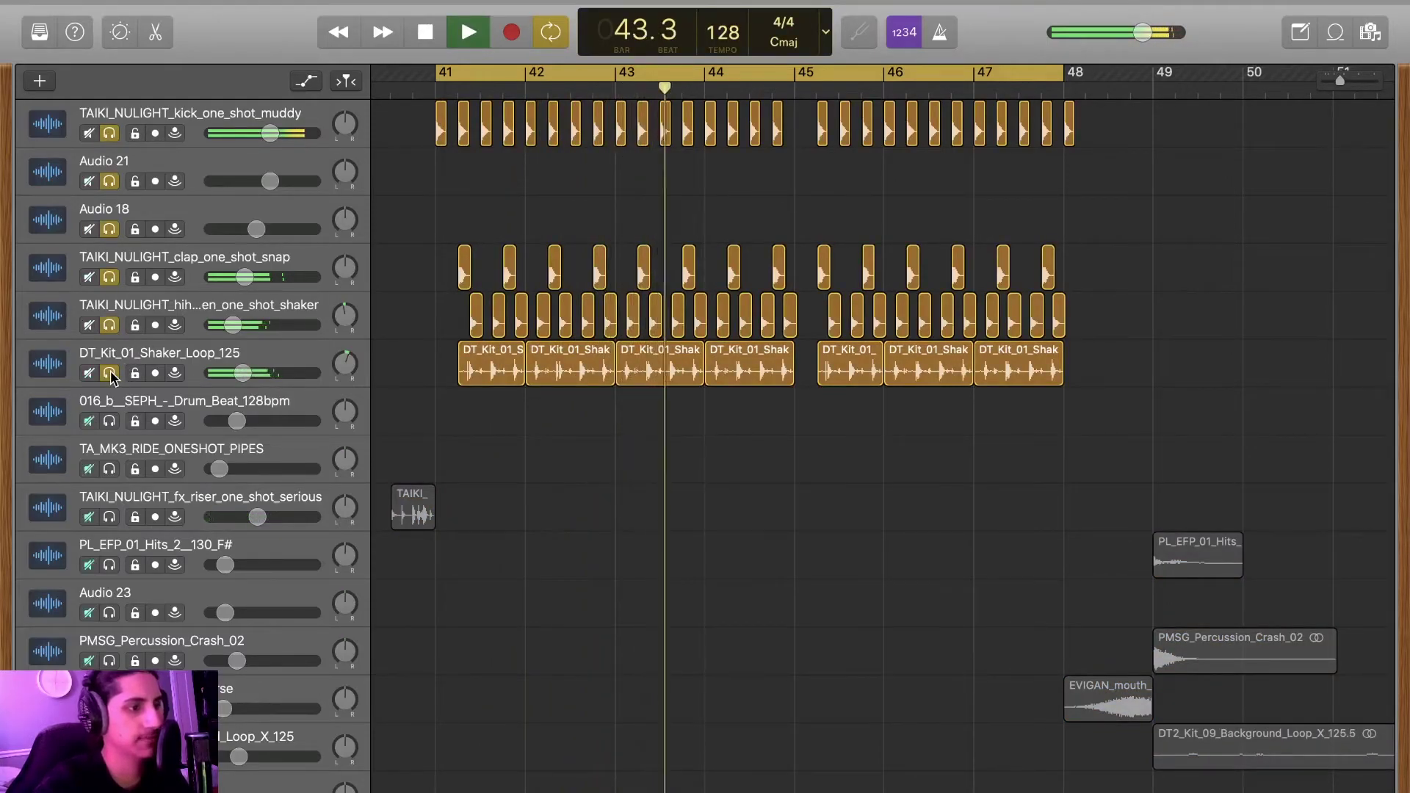
key(space)
drag(111, 372, 87, 113)
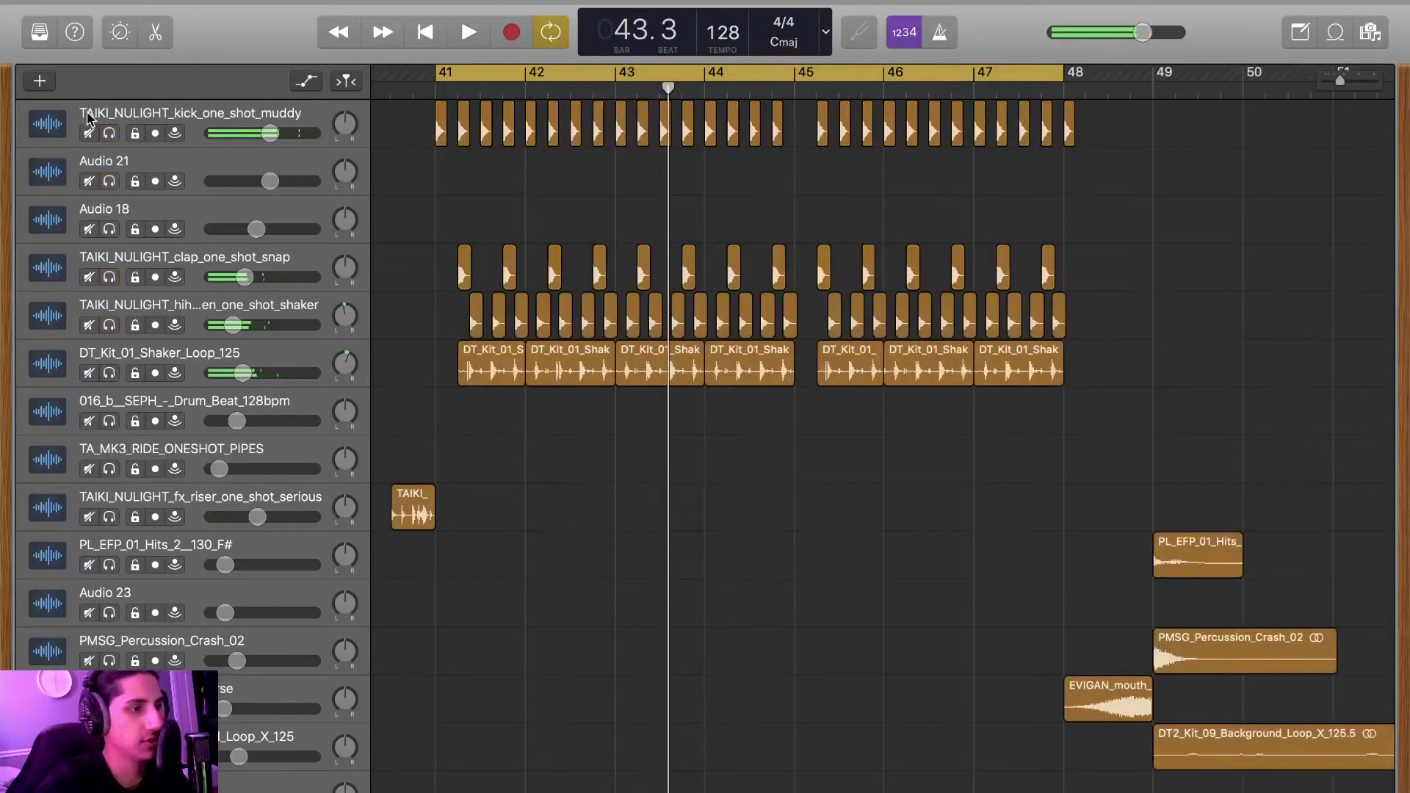
- Open the DT_Kit_01_Shaker_Loop_125 region at bar 42 for editing and look through its Time Quantize options
double_click(555, 353)
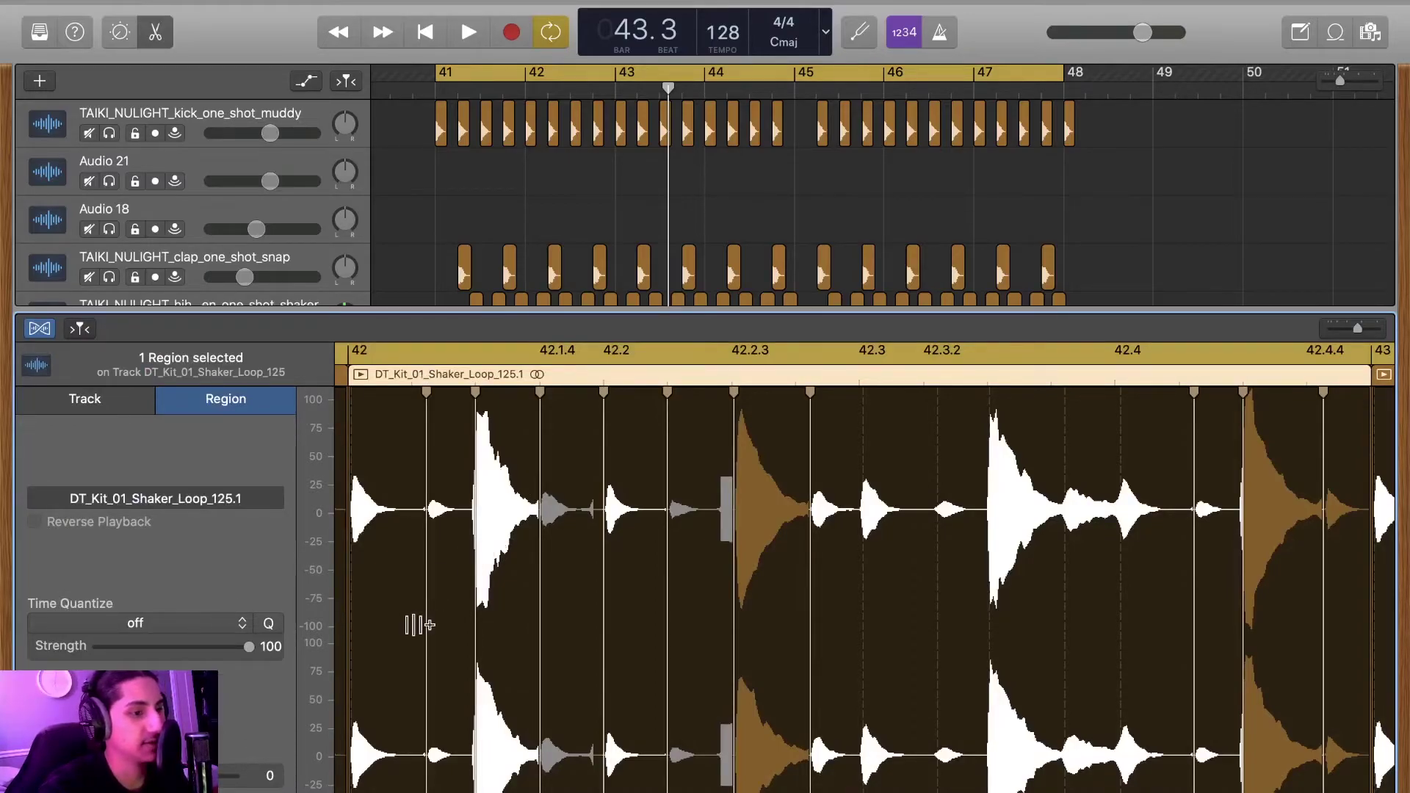
click(211, 630)
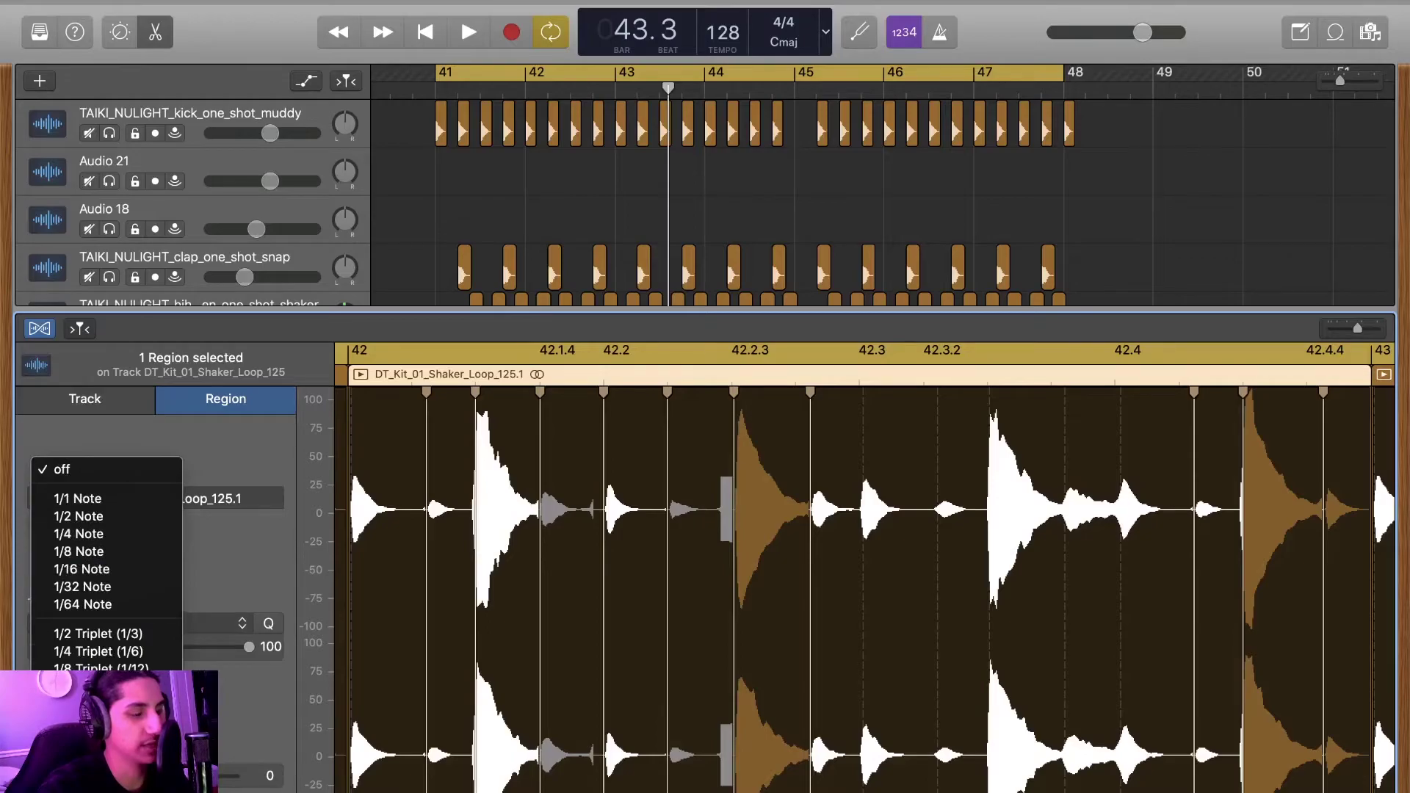
scroll(106, 690, down, 4)
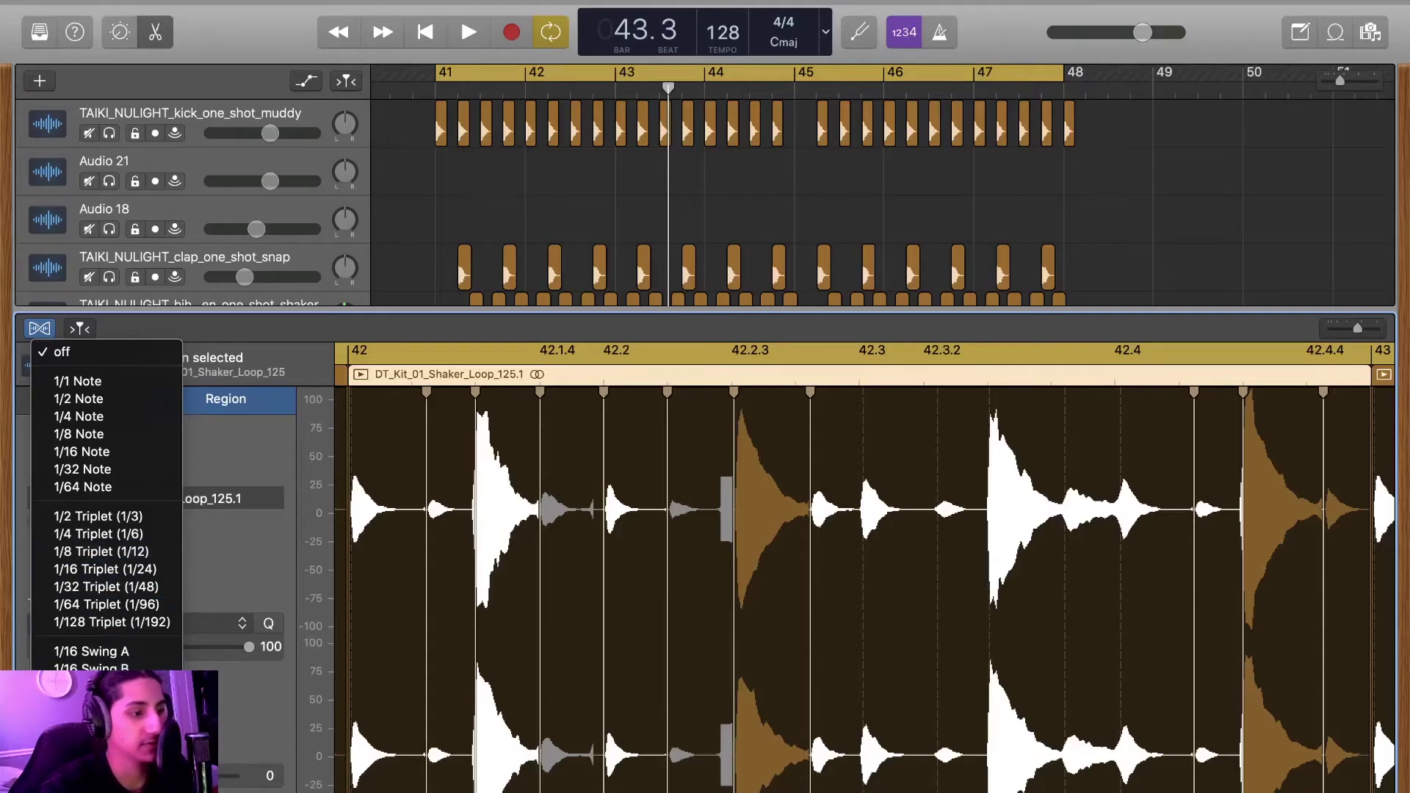
click(536, 516)
- Examine the shaker loop region's waveform and timing from bar 42, and close the editor
scroll(474, 383, up, 5)
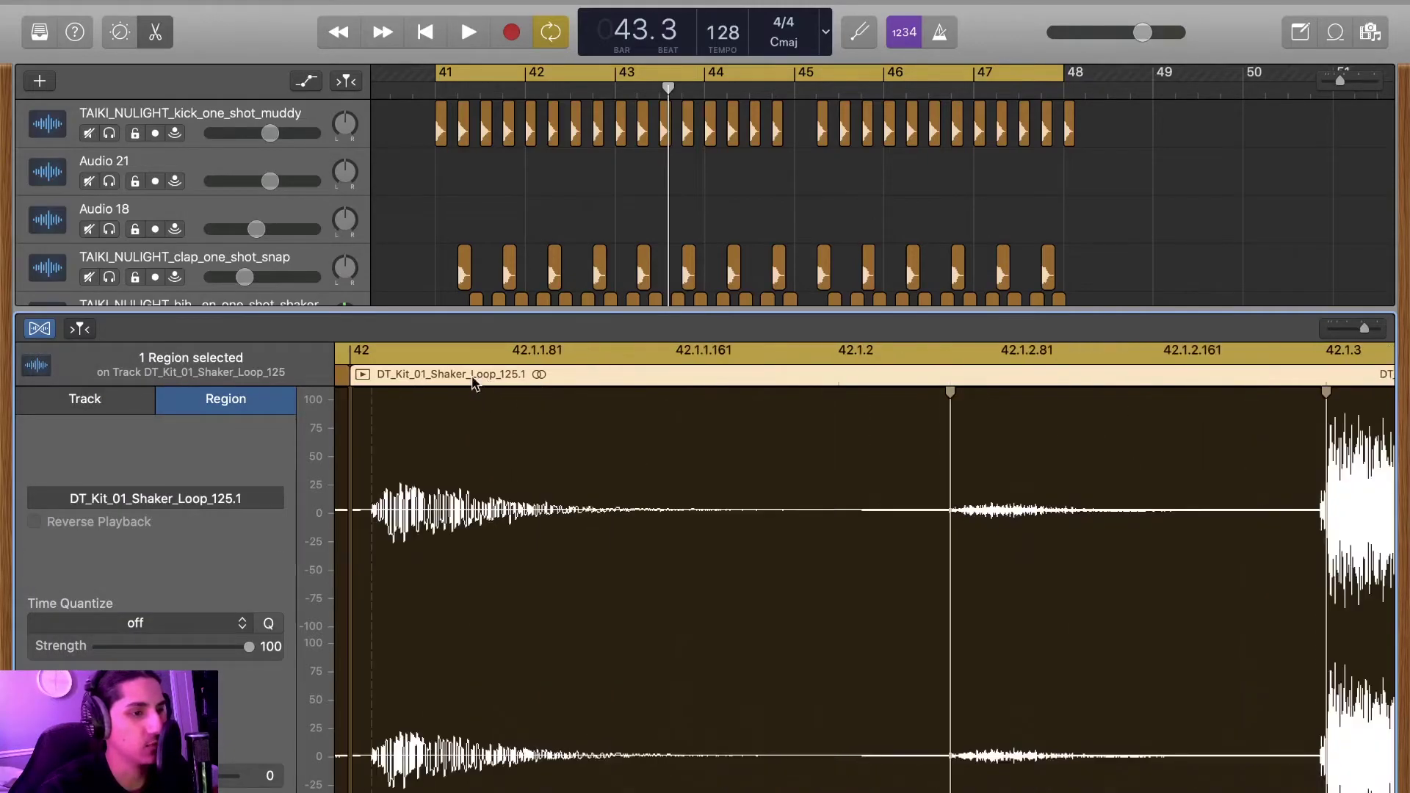
key(super+Left)
key(super+Left)
key(super+Left)
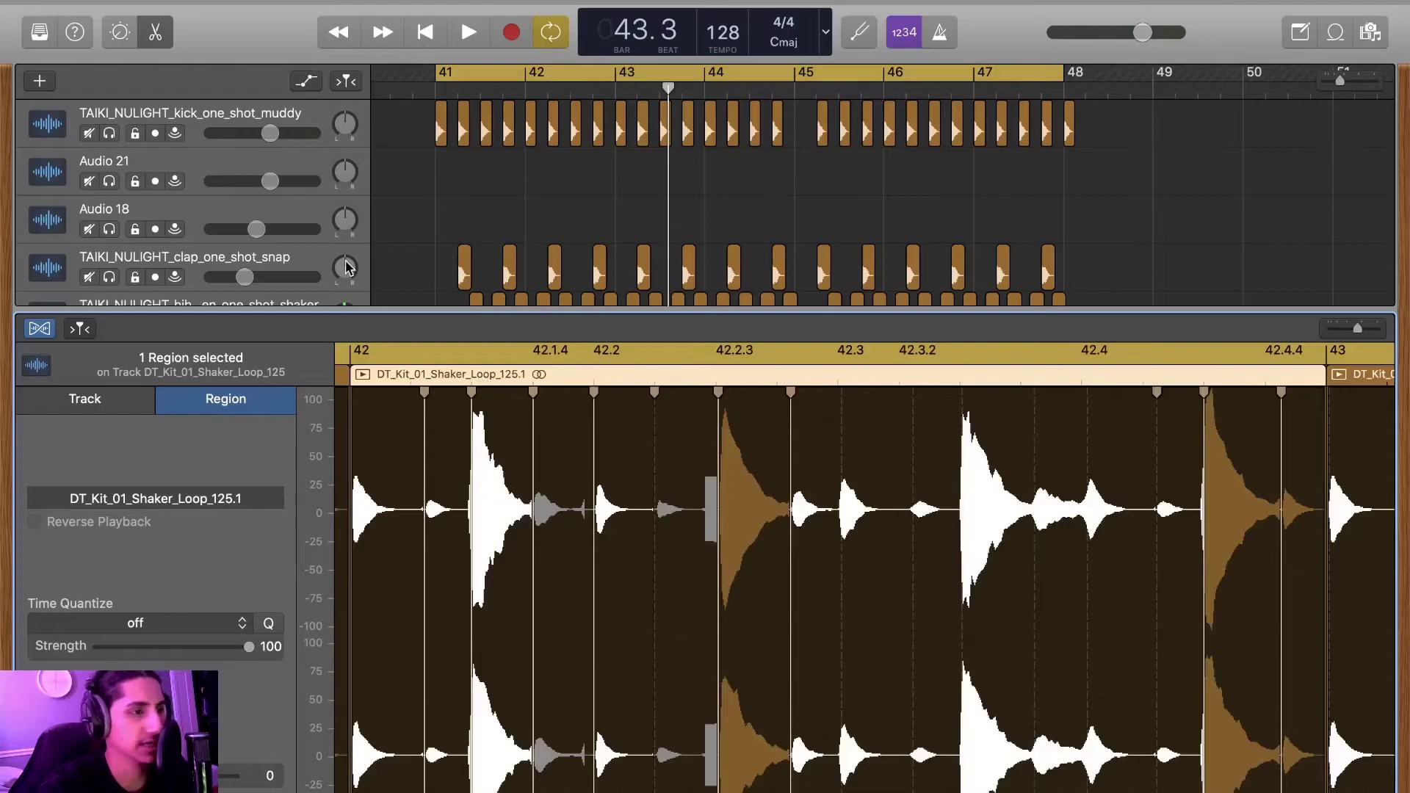
click(163, 43)
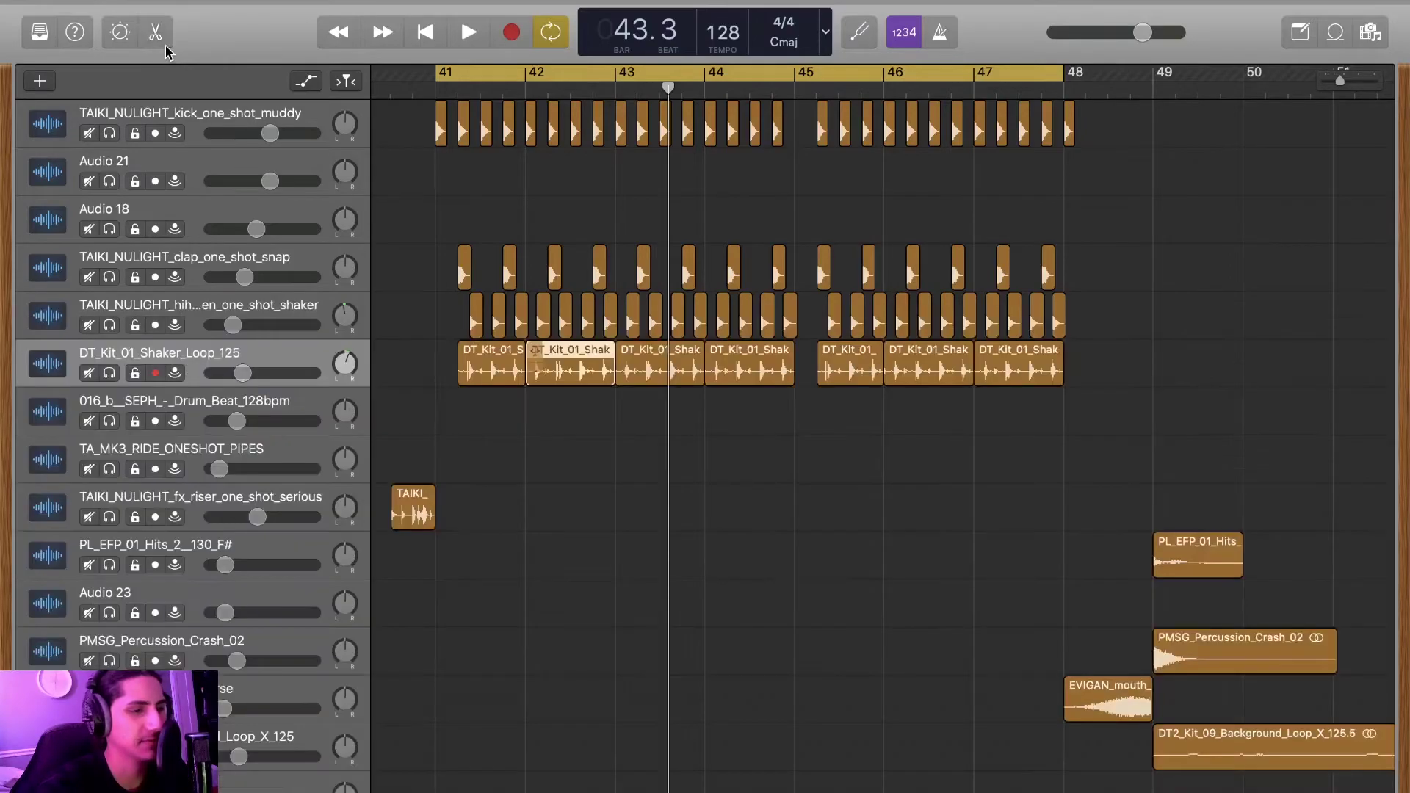
- Set the cycle area to bars 49 to 65 and play the section from bar 49
click(703, 74)
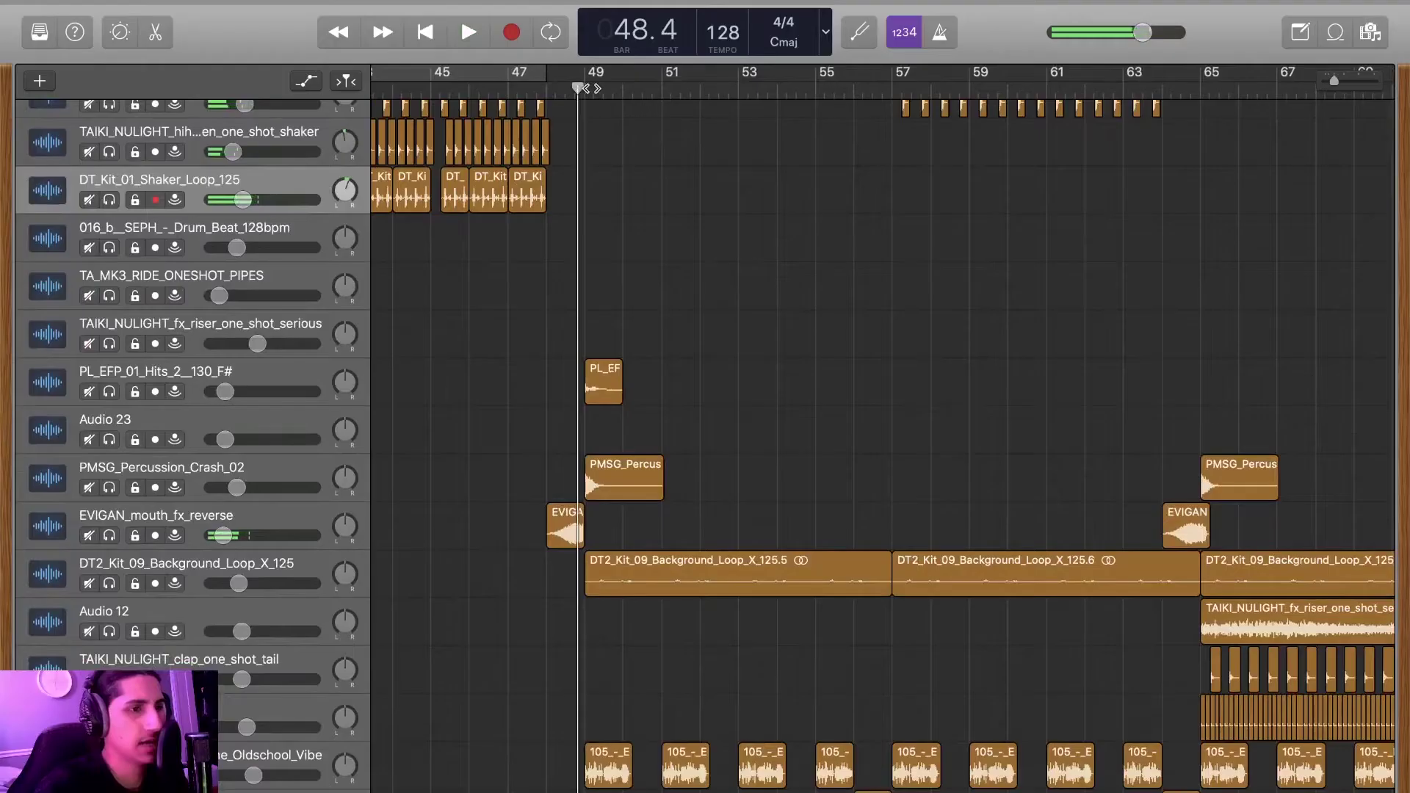
drag(579, 88, 1193, 132)
key(space)
scroll(753, 200, down, 10)
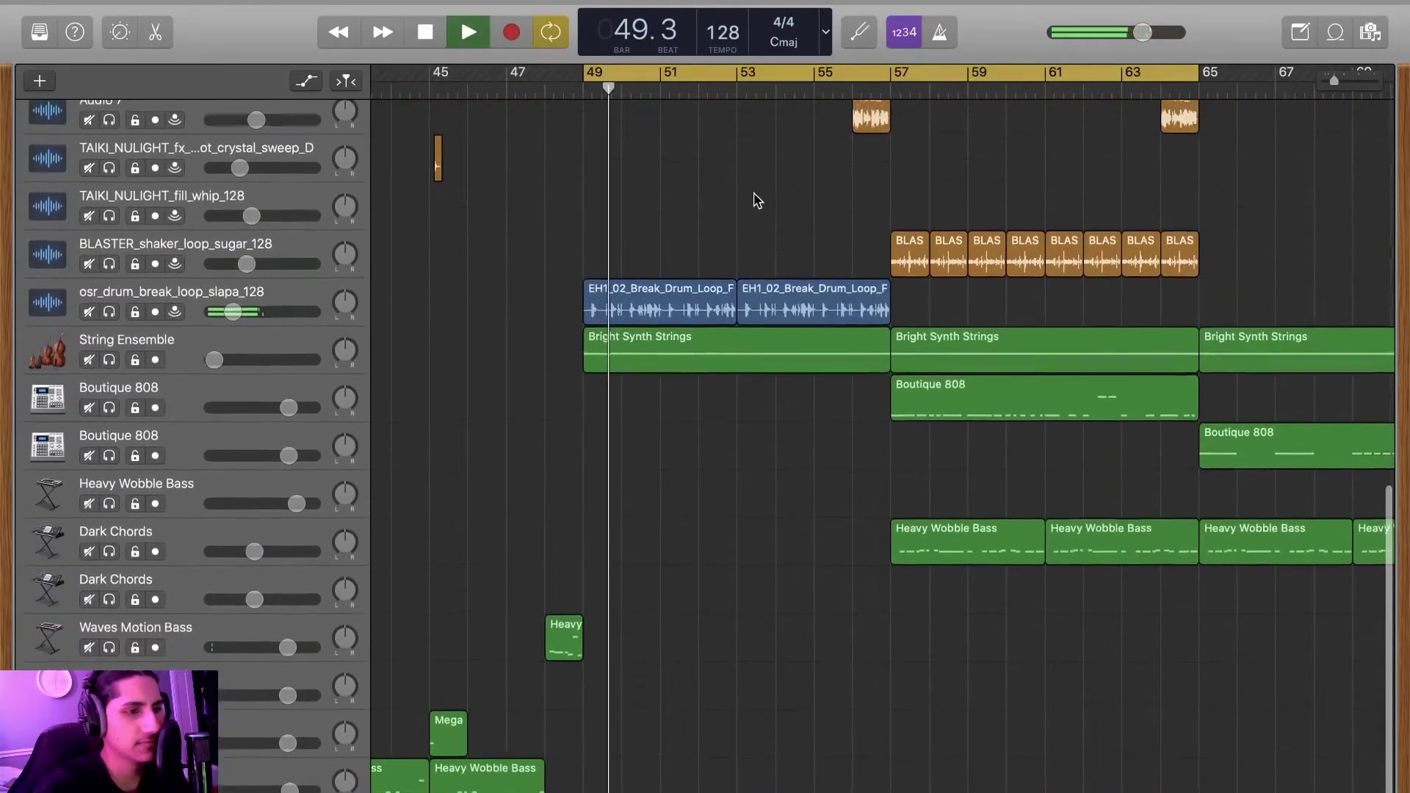
scroll(757, 200, right, 4)
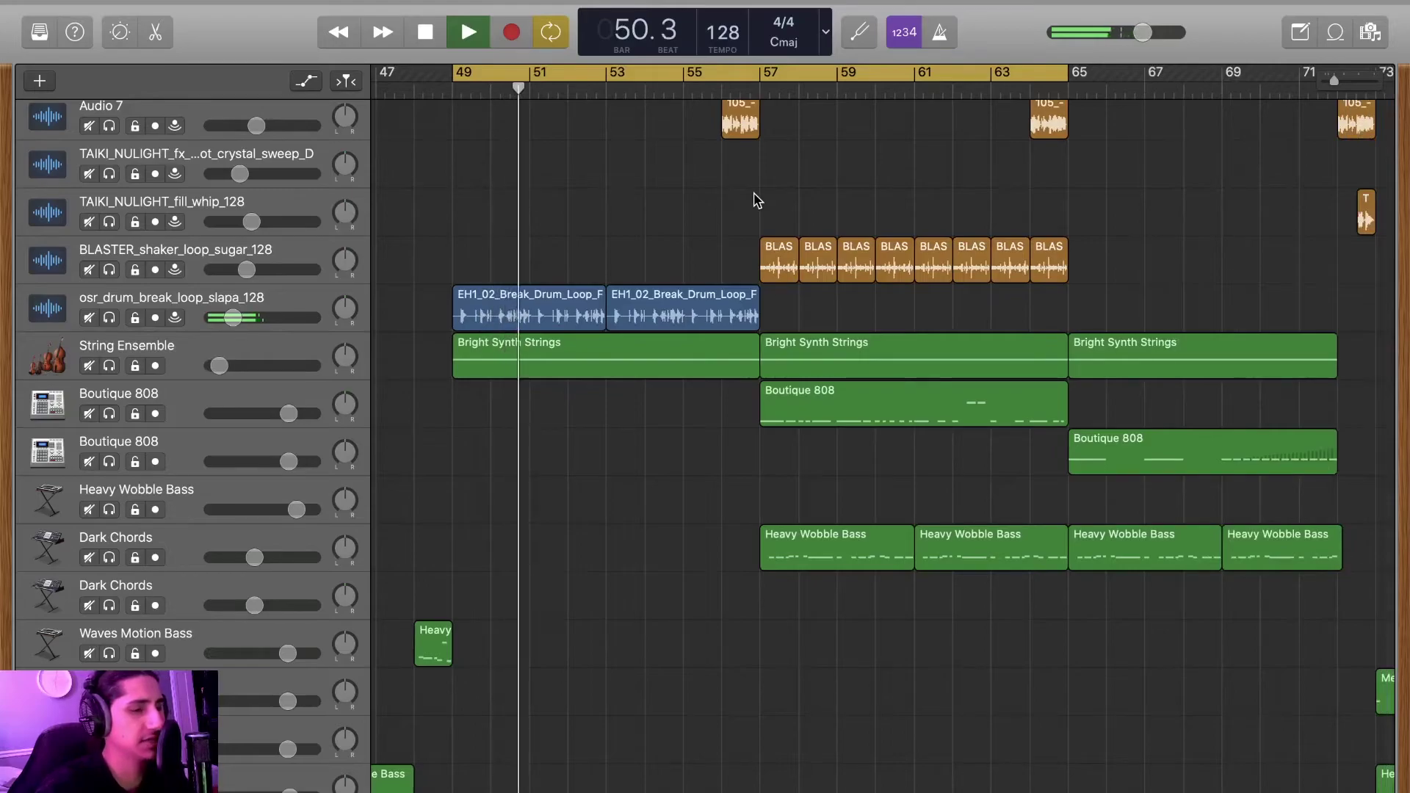
scroll(757, 200, down, 3)
scroll(654, 644, up, 1)
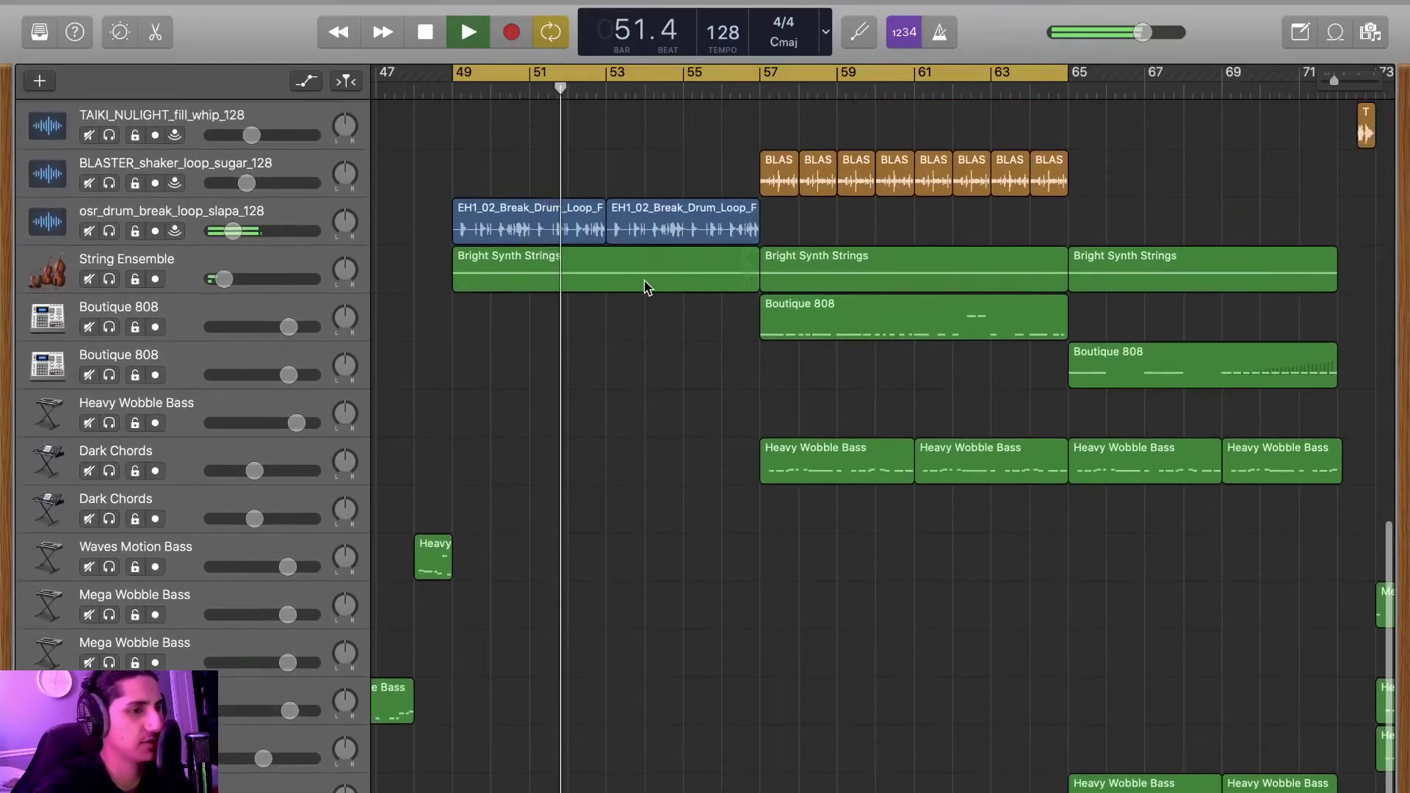
- Briefly solo the osr_drum_break_loop_slapa_128 track during playback of the section from bar 49, and unsolo it
scroll(645, 283, up, 6)
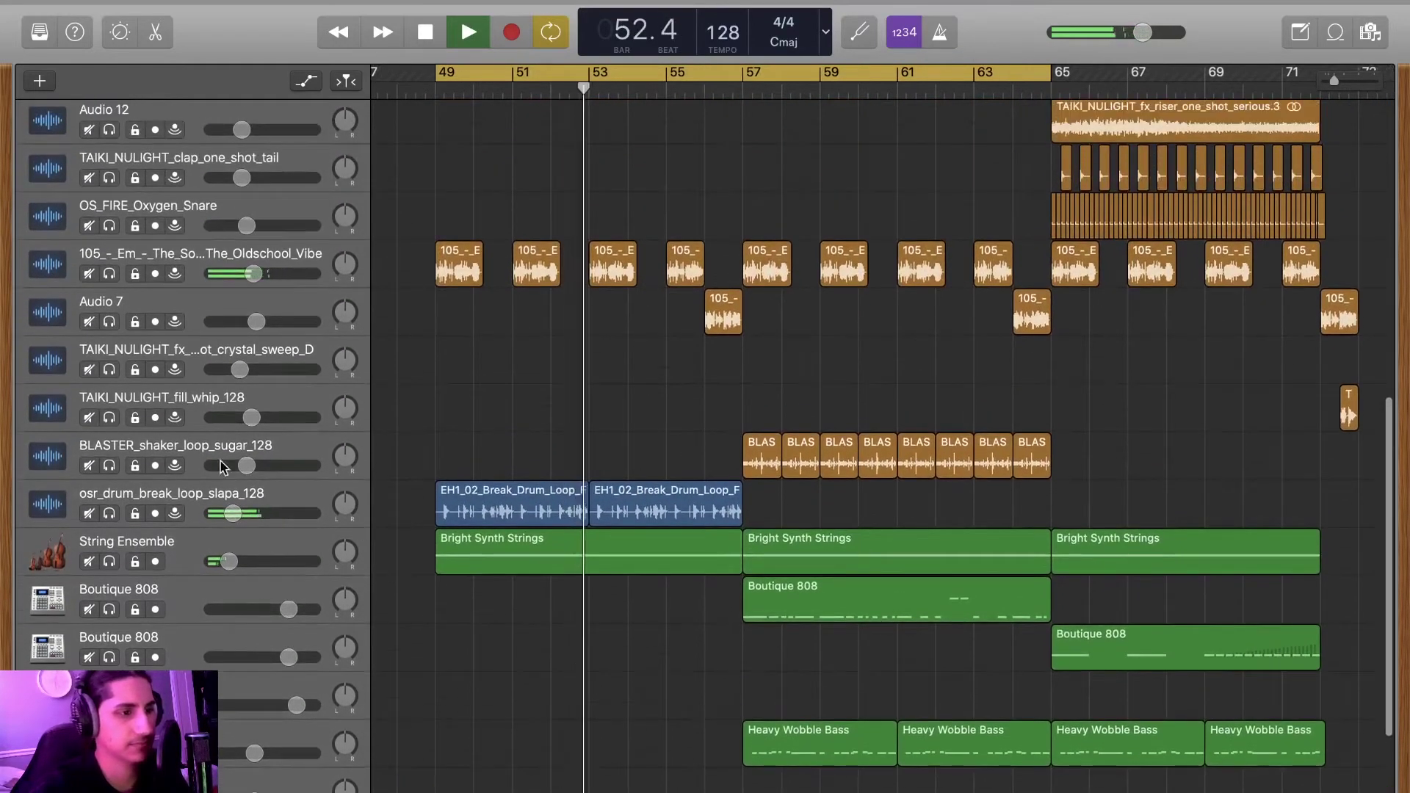
click(109, 513)
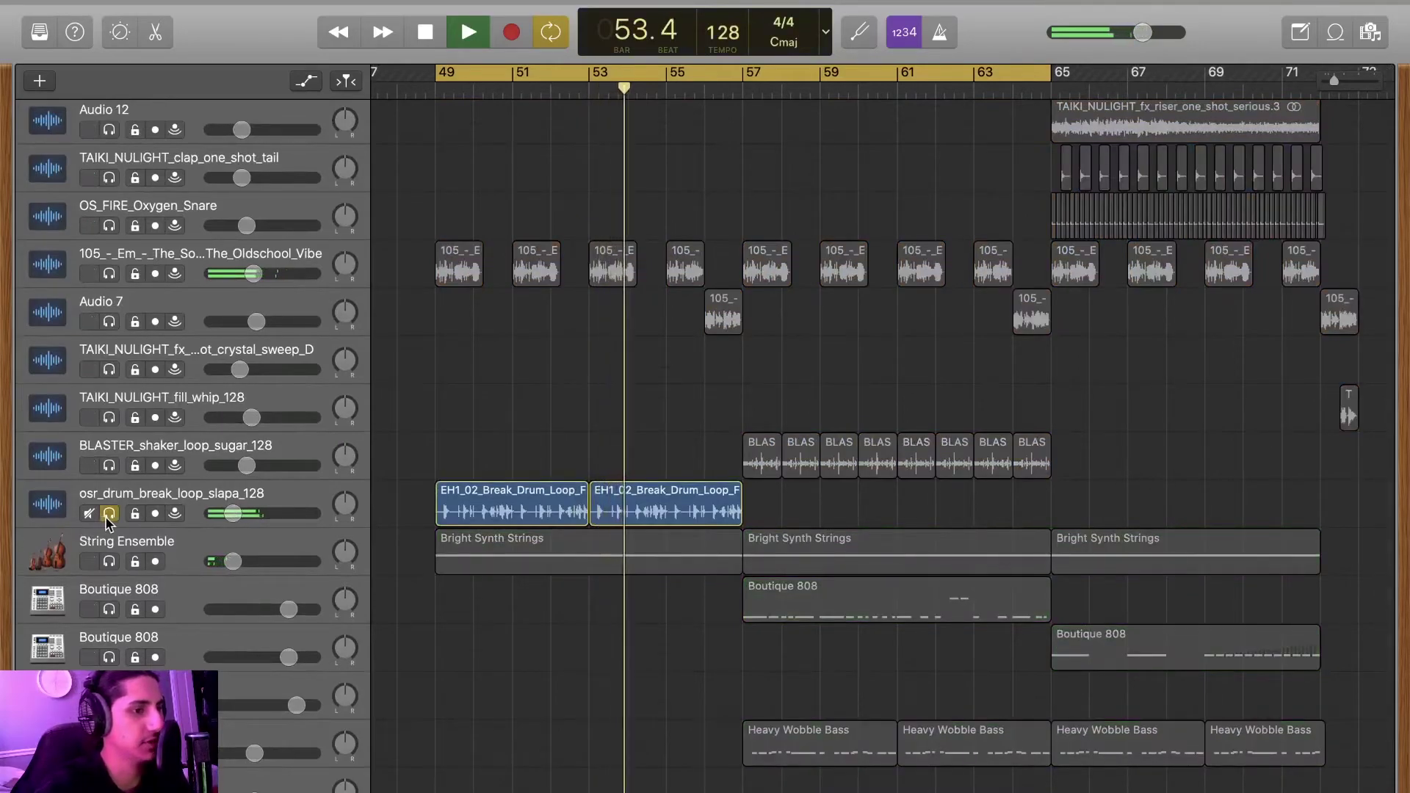
click(109, 513)
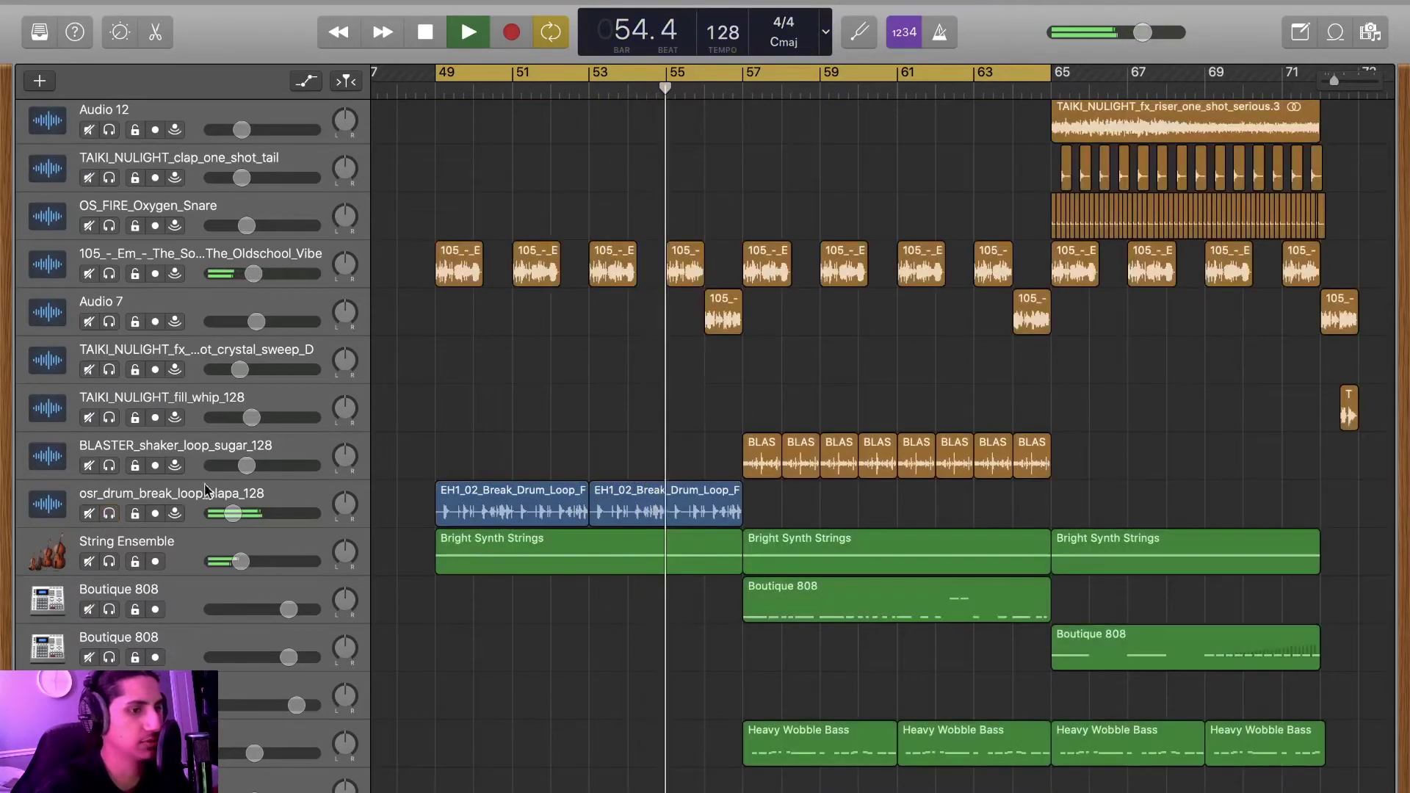
- Set the cycle area to bars 57 to 65 and play it with BLASTER_shaker_loop_sugar_128 and the bar-57 Boutique 808 track soloed
drag(757, 77, 758, 78)
scroll(828, 233, right, 5)
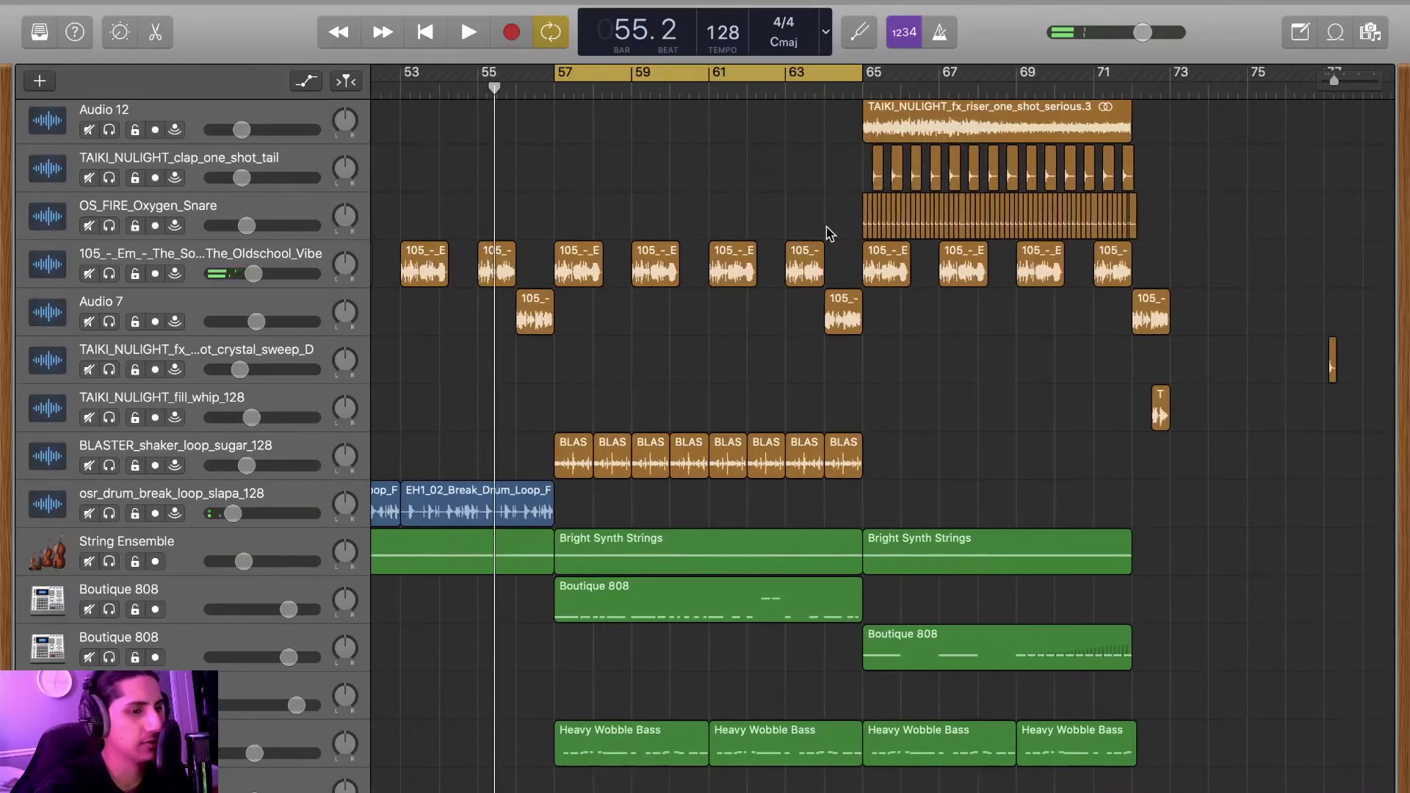
click(109, 465)
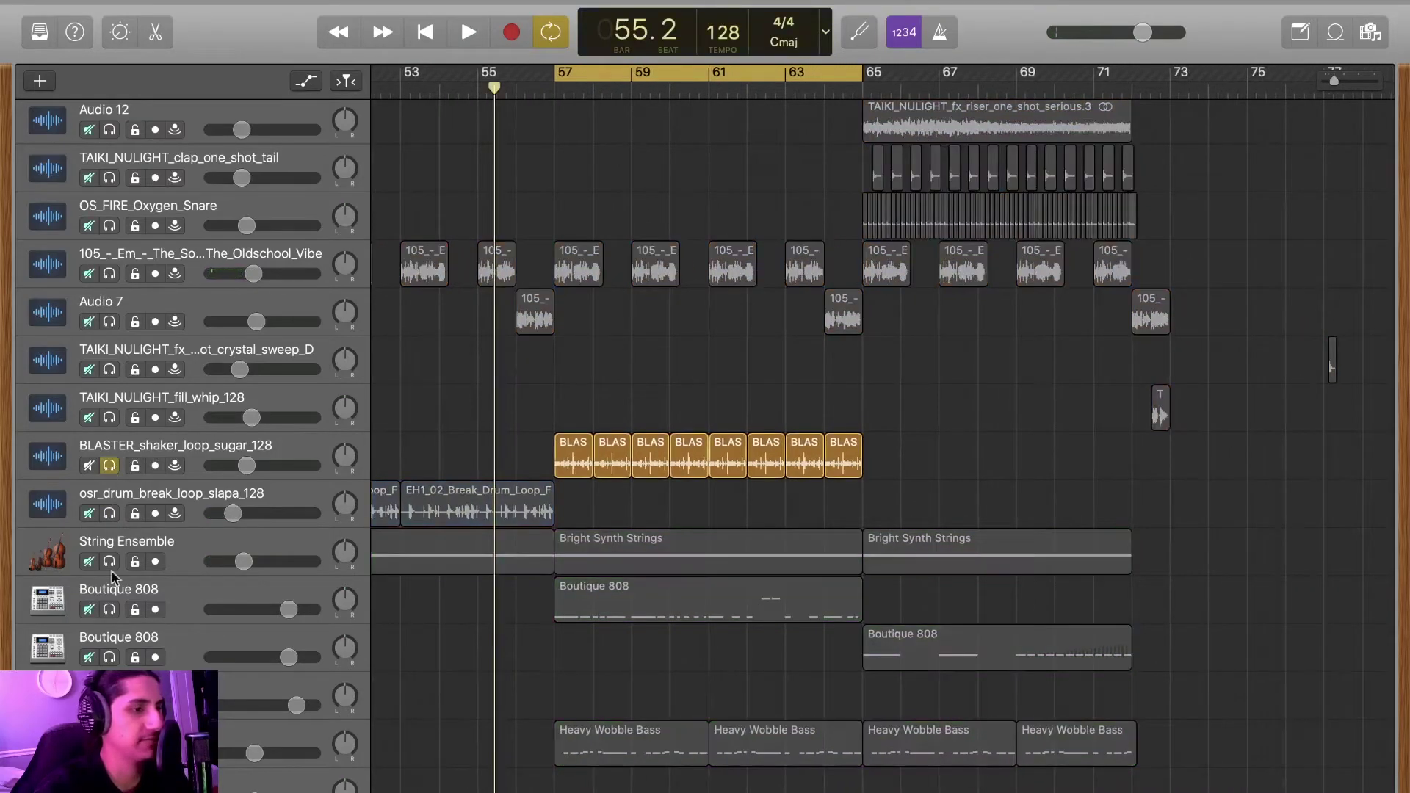
click(109, 610)
scroll(112, 440, up, 10)
scroll(111, 441, up, 7)
key(space)
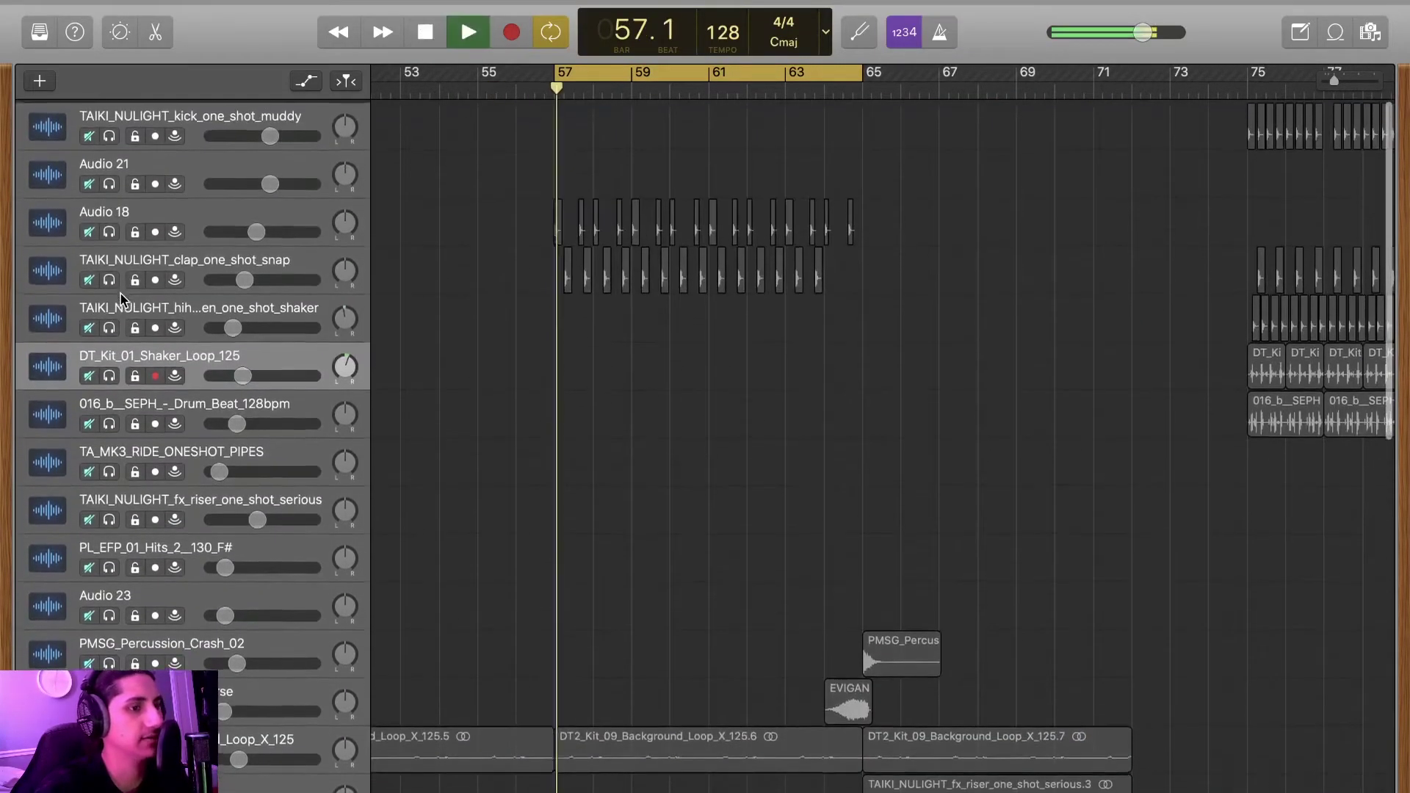
- Add the Audio 18 and TAIKI_NULIGHT_clap_one_shot_snap tracks to the solo during playback, and stop
click(109, 229)
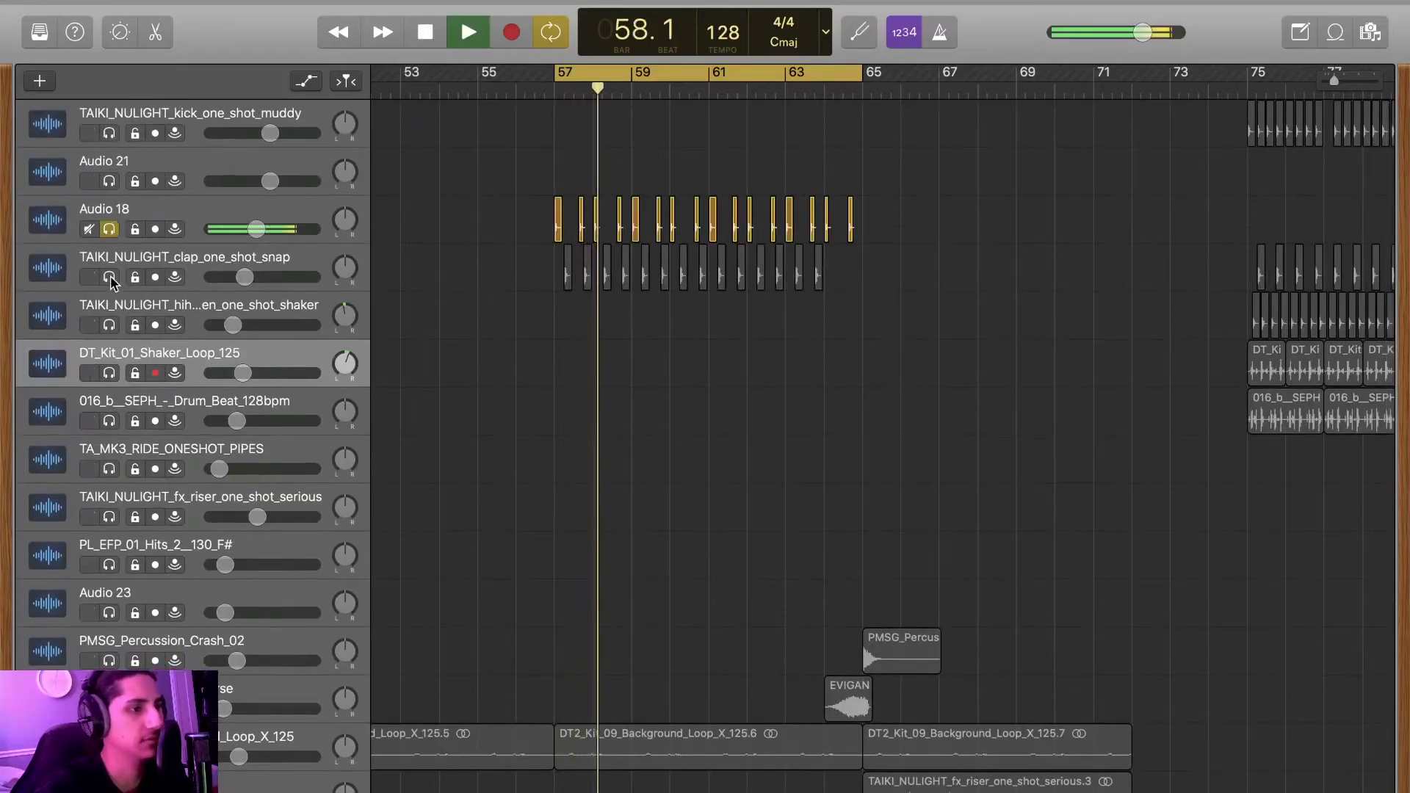
click(109, 277)
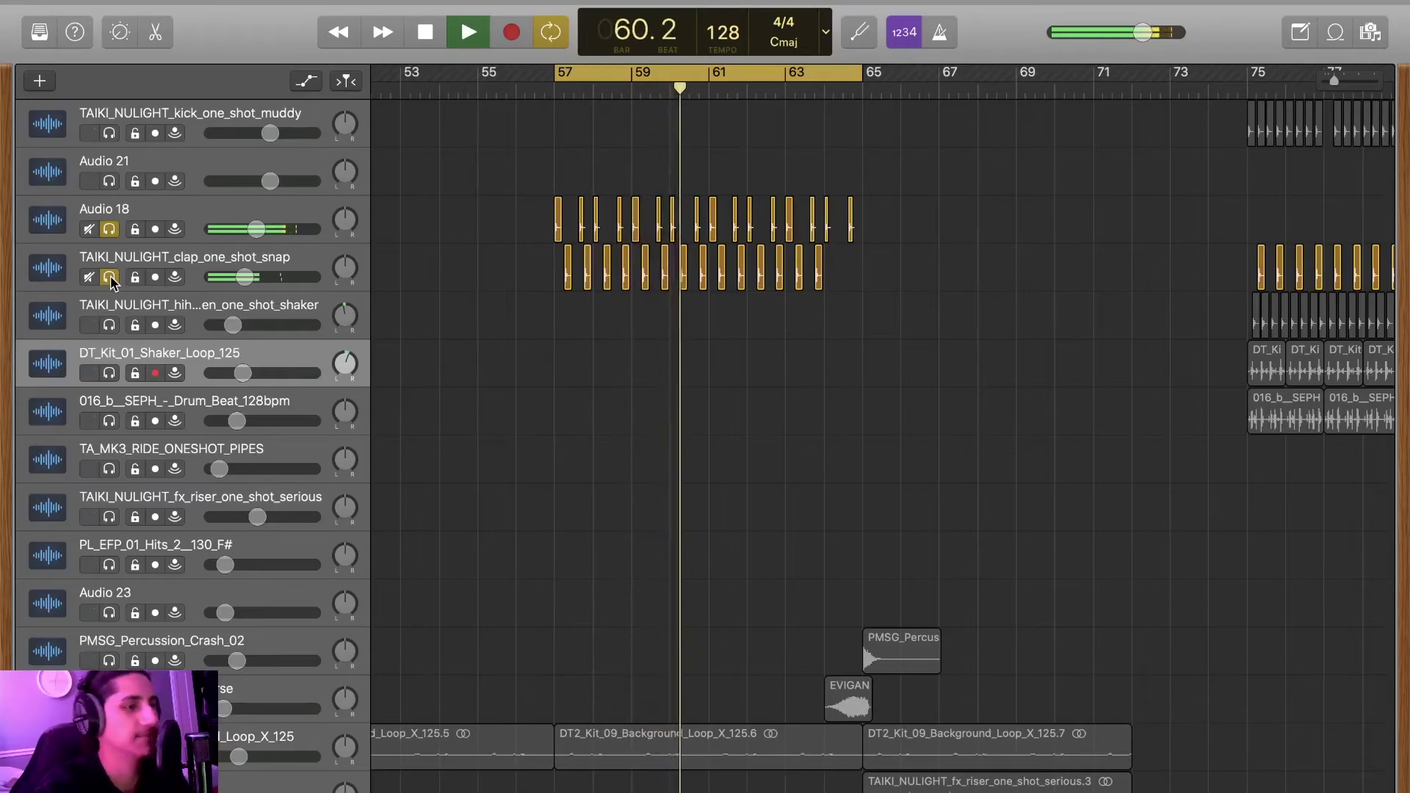
key(space)
- Unsolo the drum, shaker and Boutique 808 tracks and play the full mix from bar 57, skipping ahead to about bar 63
click(109, 277)
scroll(110, 368, down, 15)
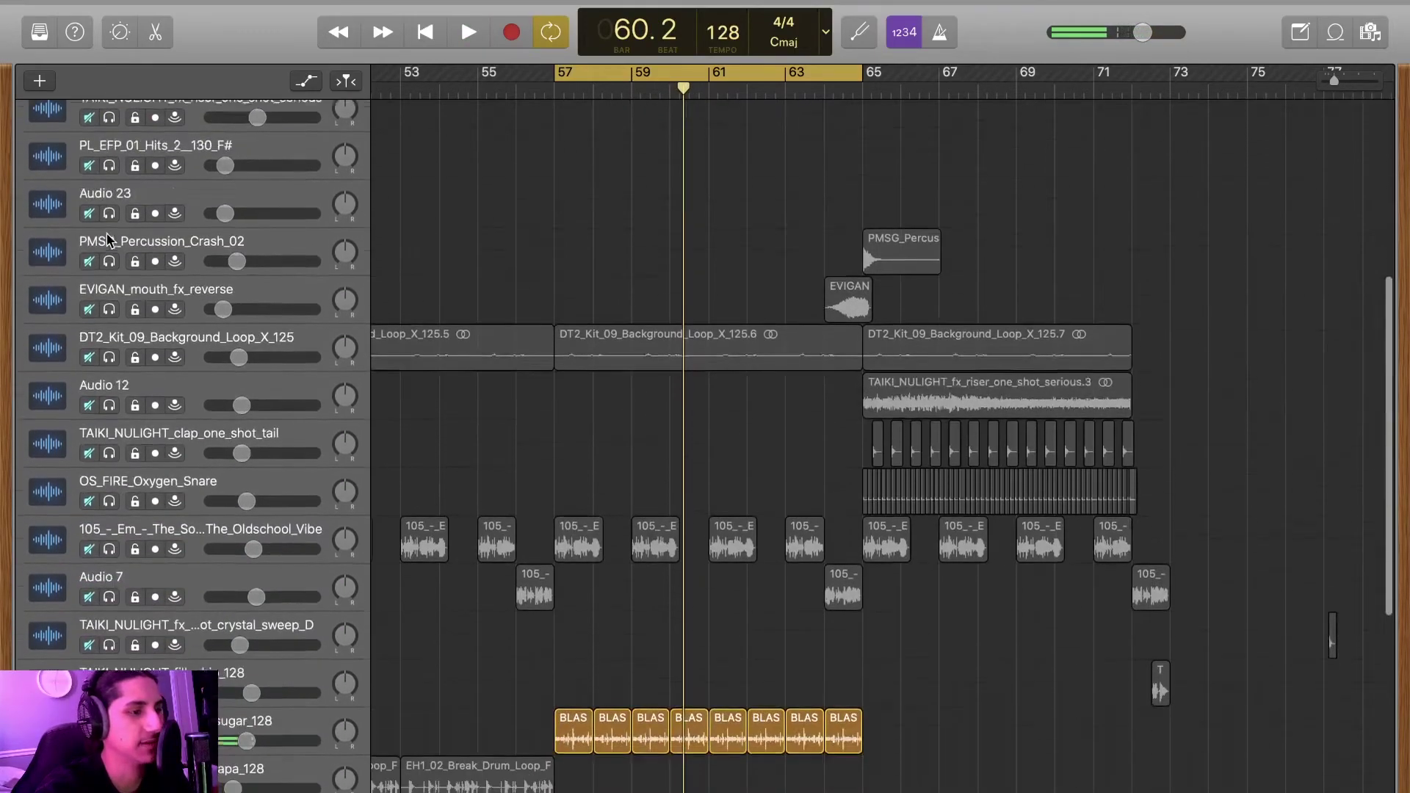
click(106, 481)
click(109, 626)
key(space)
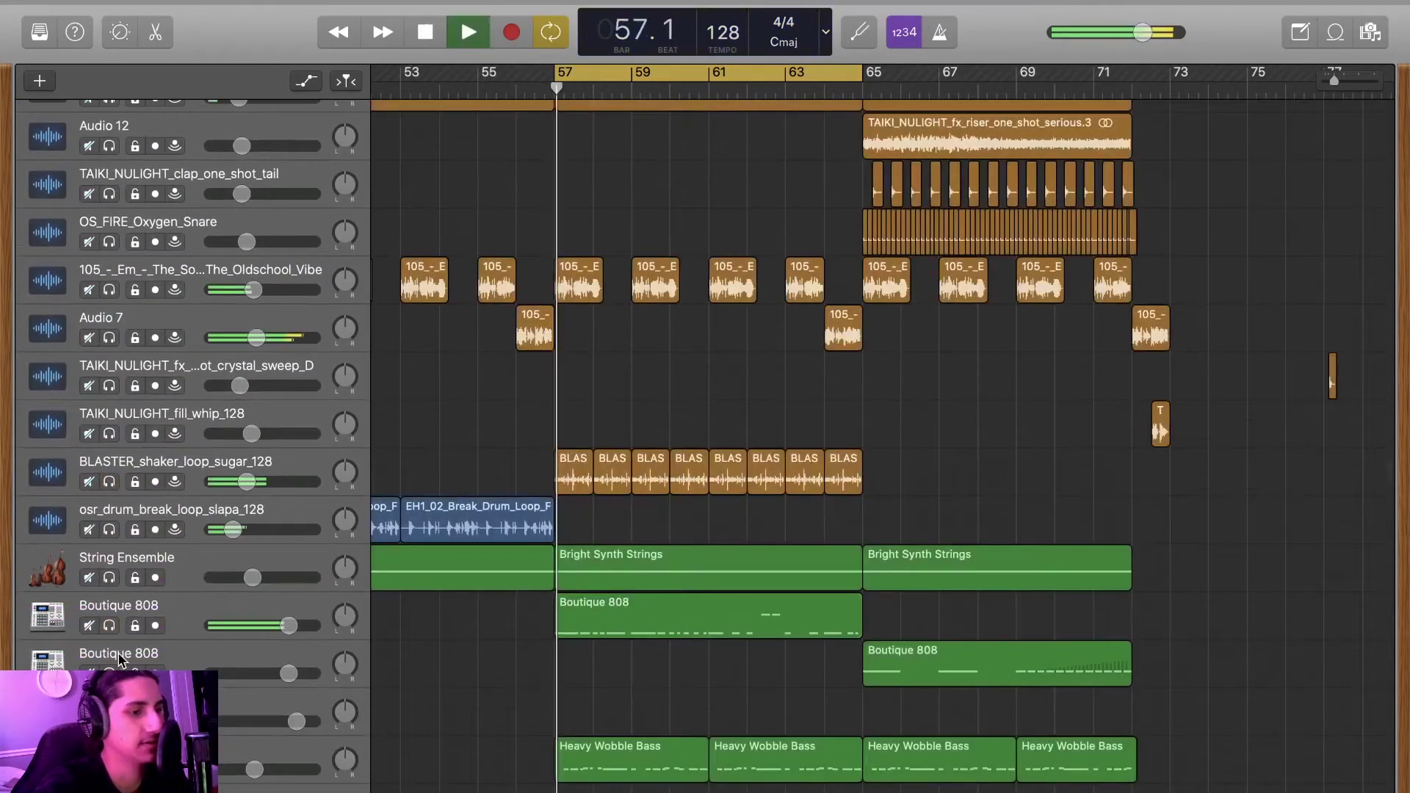
scroll(683, 446, up, 8)
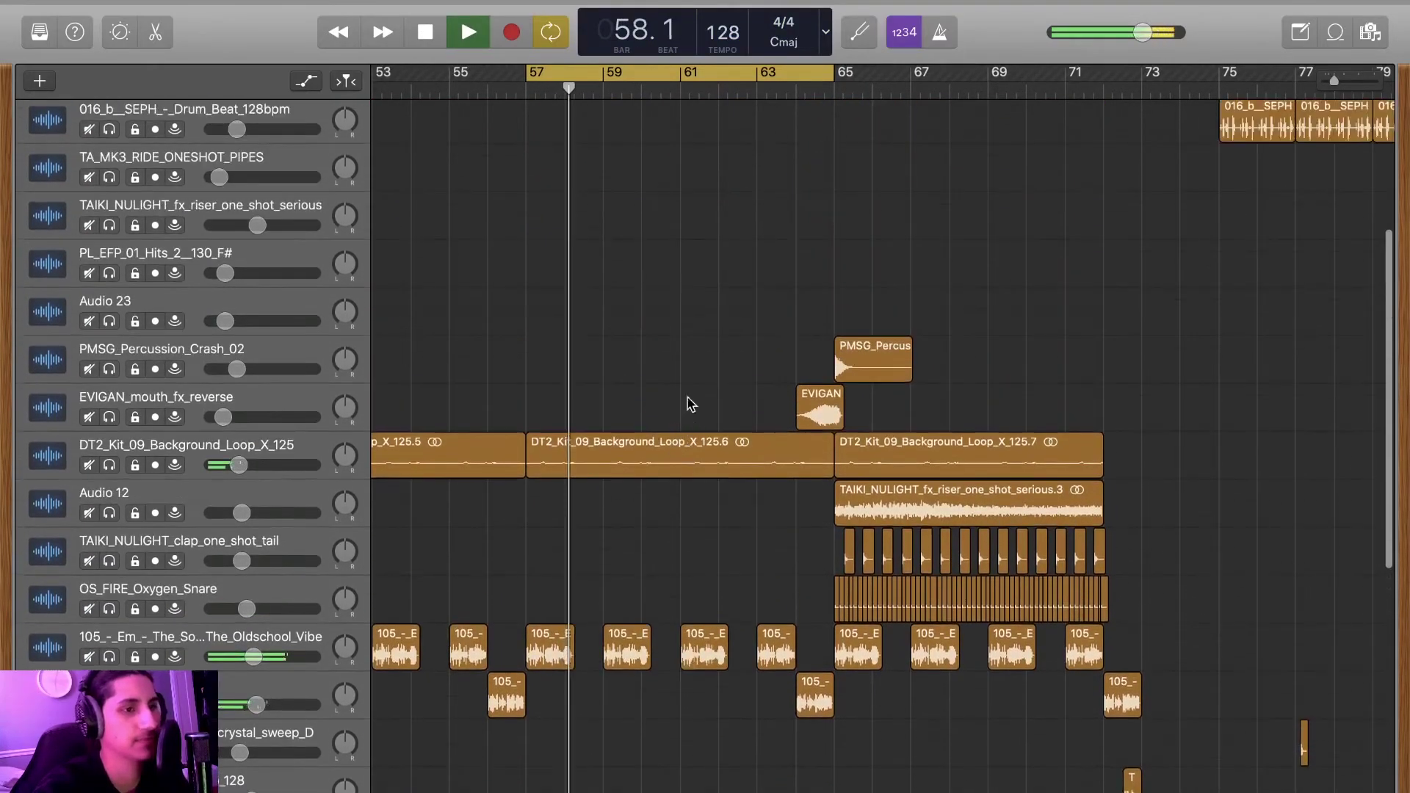
click(761, 85)
key(space)
- Set the cycle area to bars 65 to 75, play the build-up from bar 65 while viewing its tracks, and stop
scroll(695, 351, right, 4)
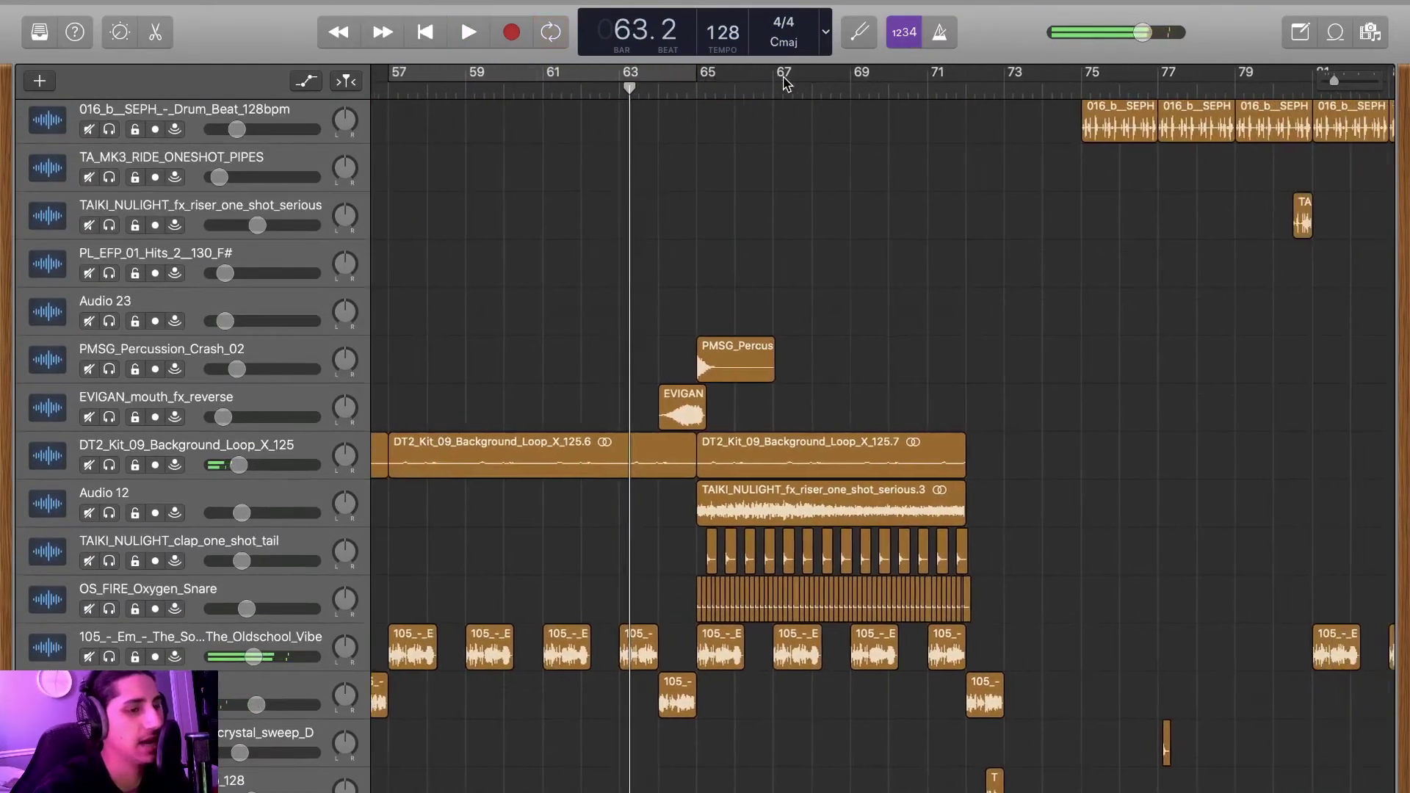
drag(664, 79, 1049, 106)
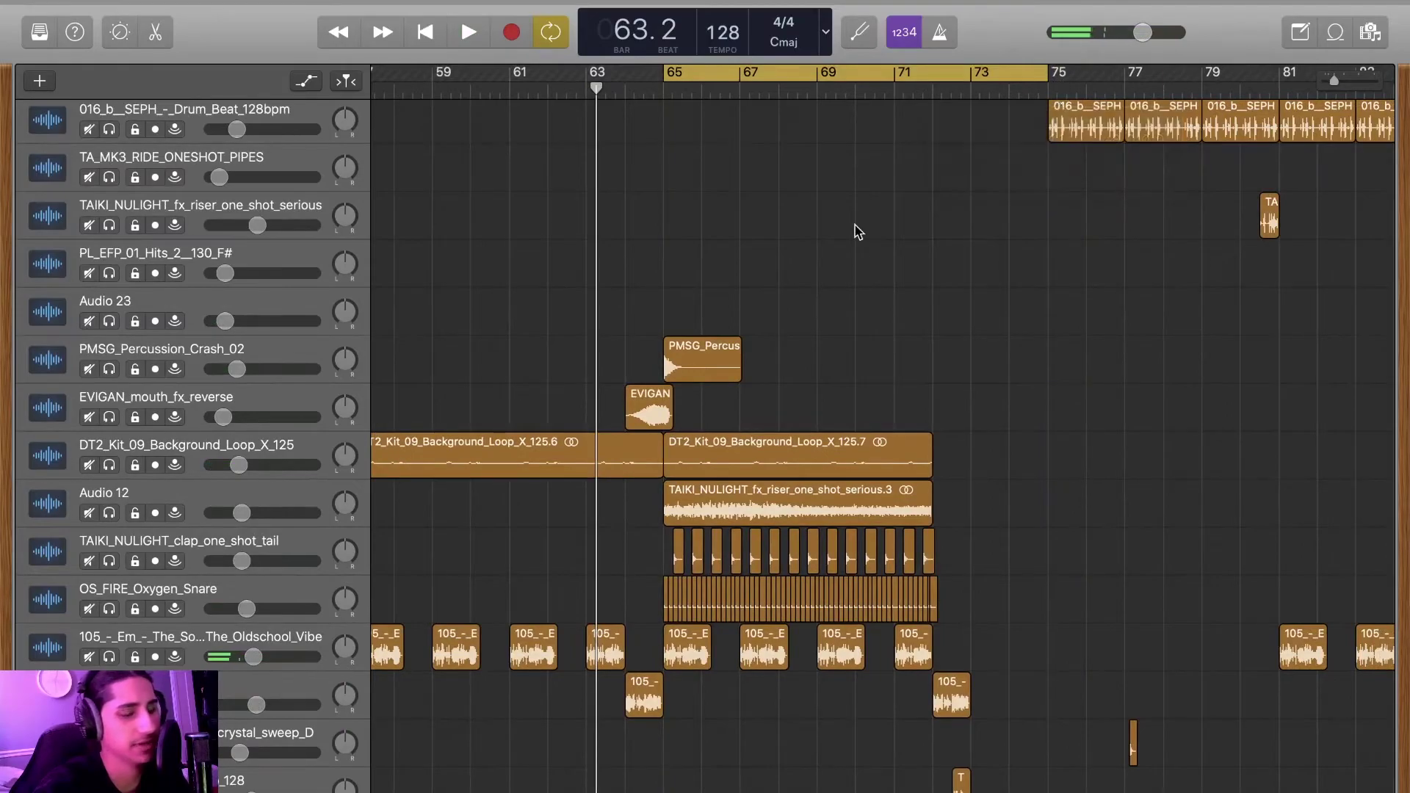
key(space)
scroll(857, 233, down, 10)
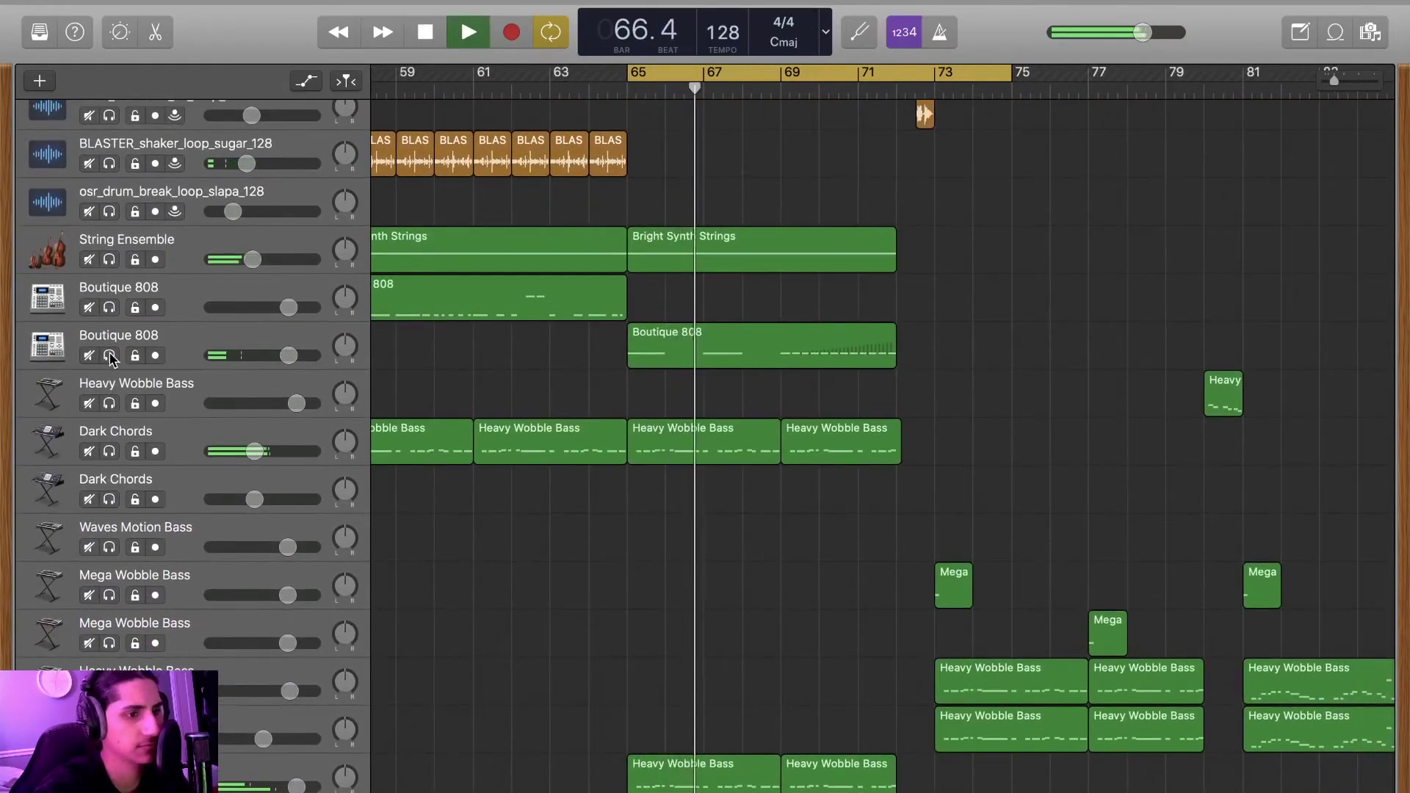
scroll(661, 373, up, 1)
scroll(661, 373, right, 1)
scroll(661, 373, up, 15)
key(space)
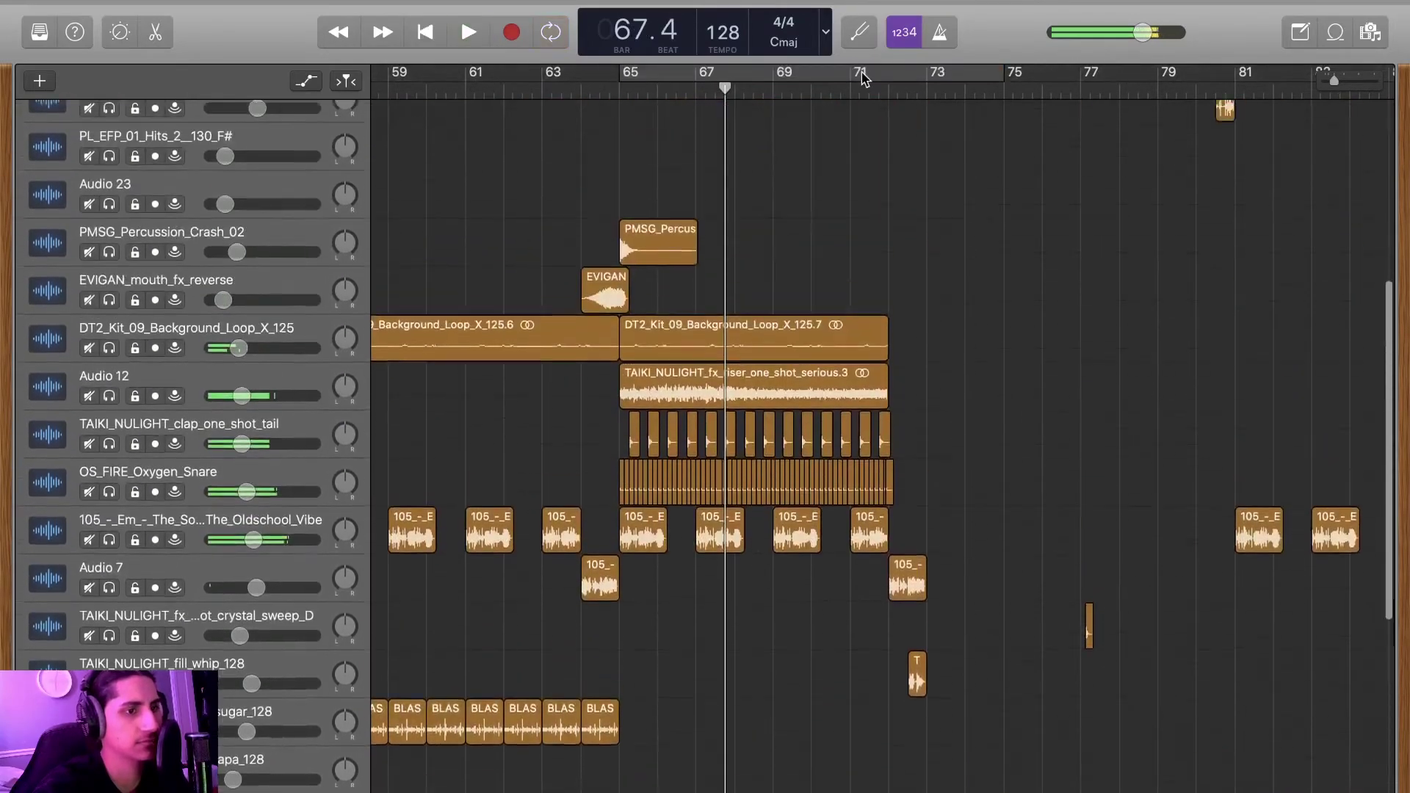
- Set the cycle area to bars 73 to 89 and play the second drop from bar 73
scroll(808, 294, right, 1)
scroll(892, 86, up, 7)
scroll(892, 85, right, 3)
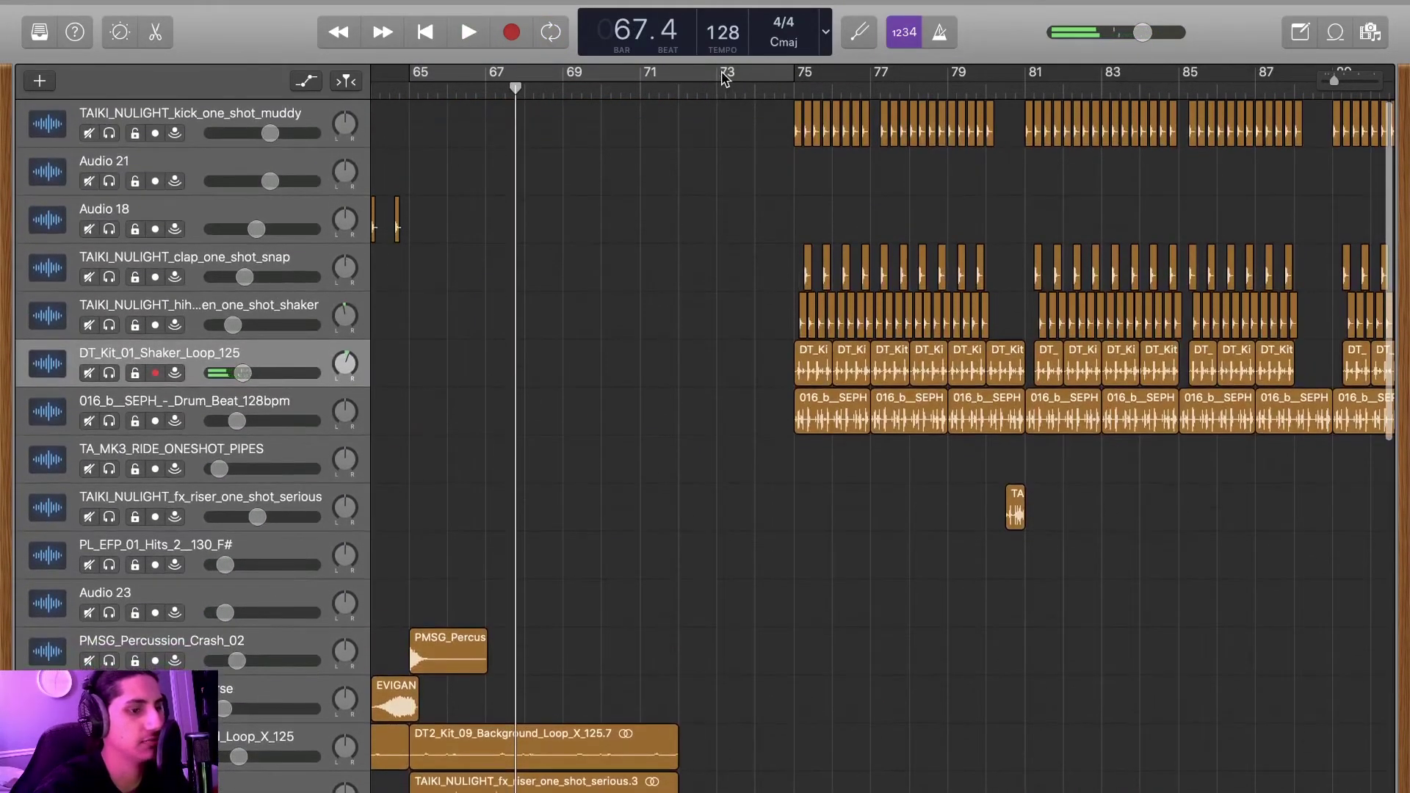
drag(725, 87, 1343, 103)
scroll(1188, 208, down, 20)
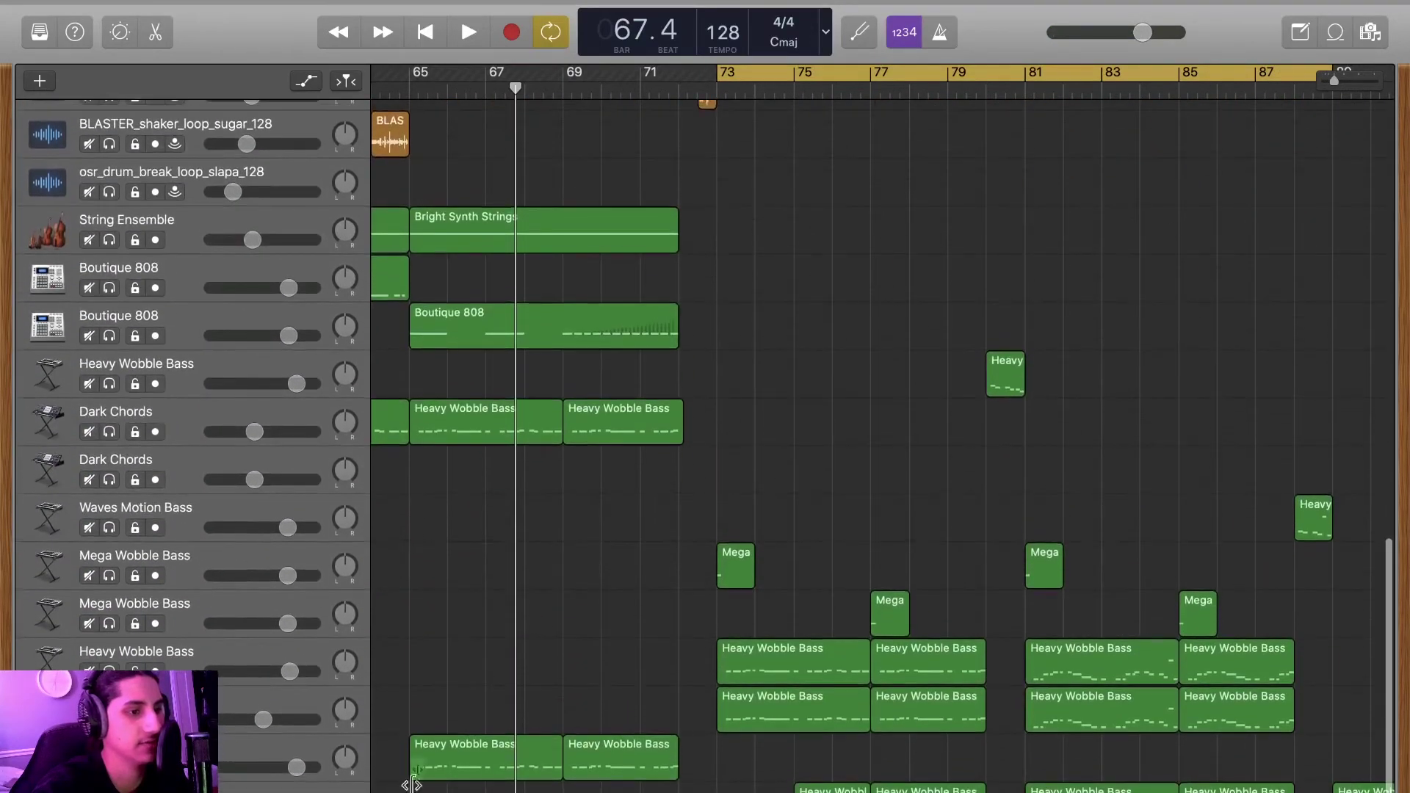
key(space)
scroll(639, 725, right, 3)
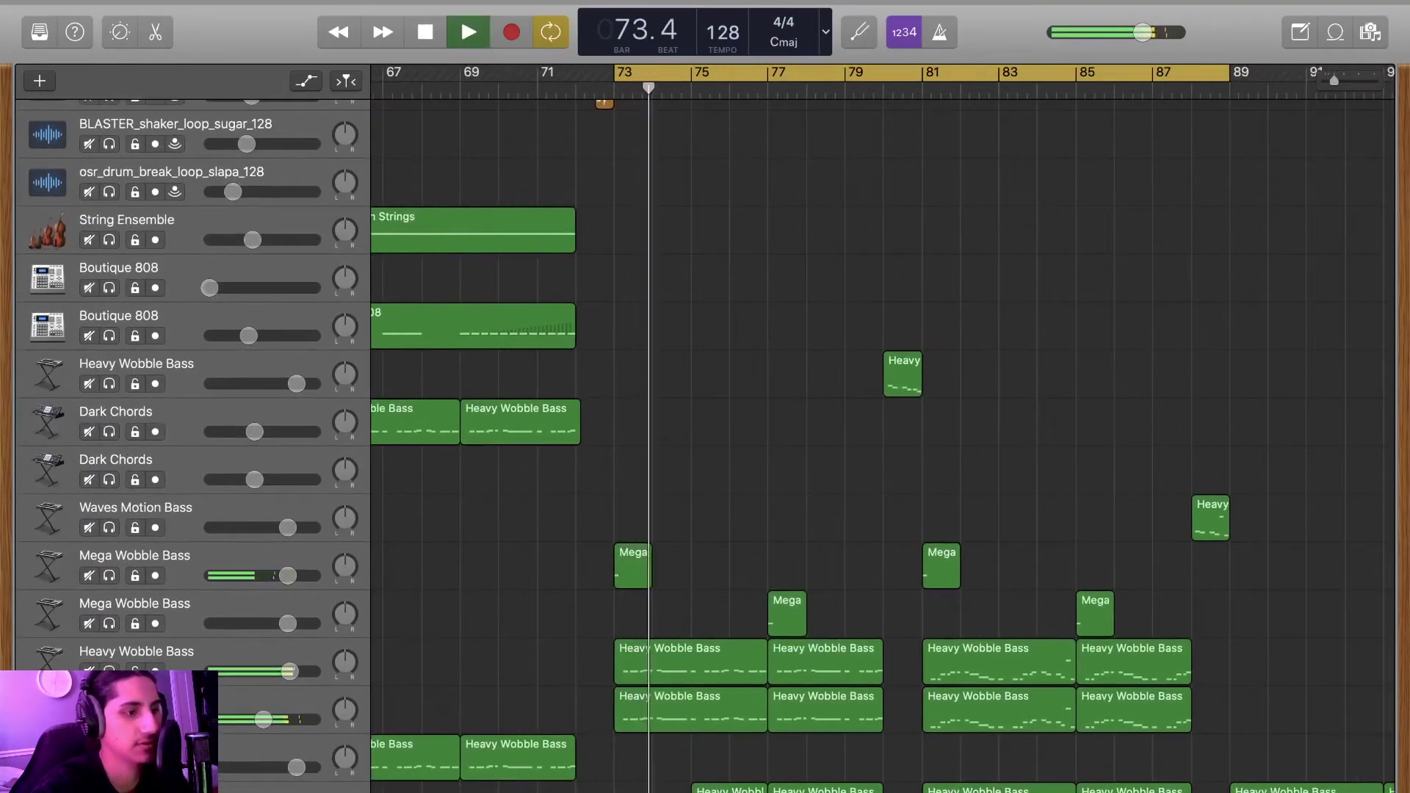
- Solo the lower of the two adjacent Heavy Wobble Bass tracks that start at bar 73, and stop playback
click(109, 720)
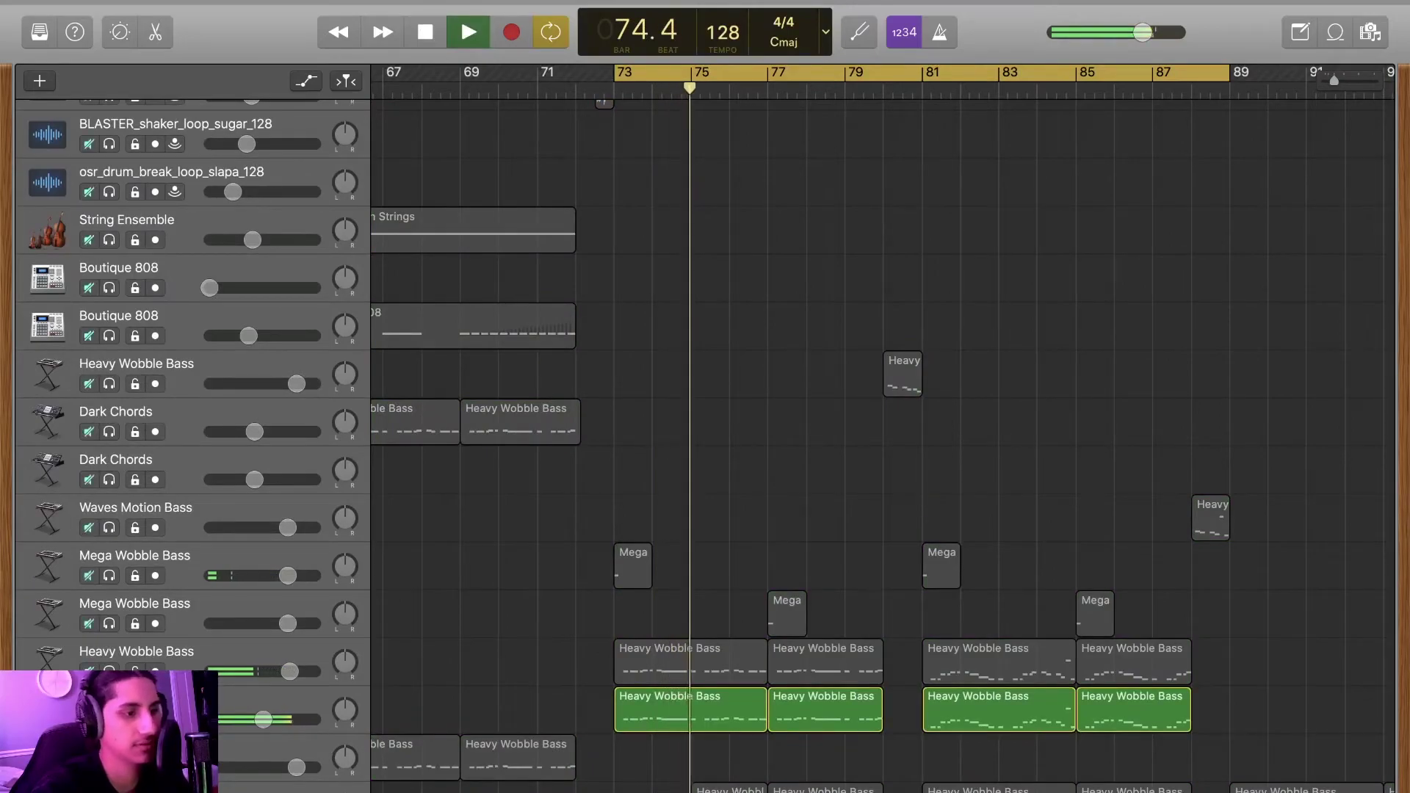
key(space)
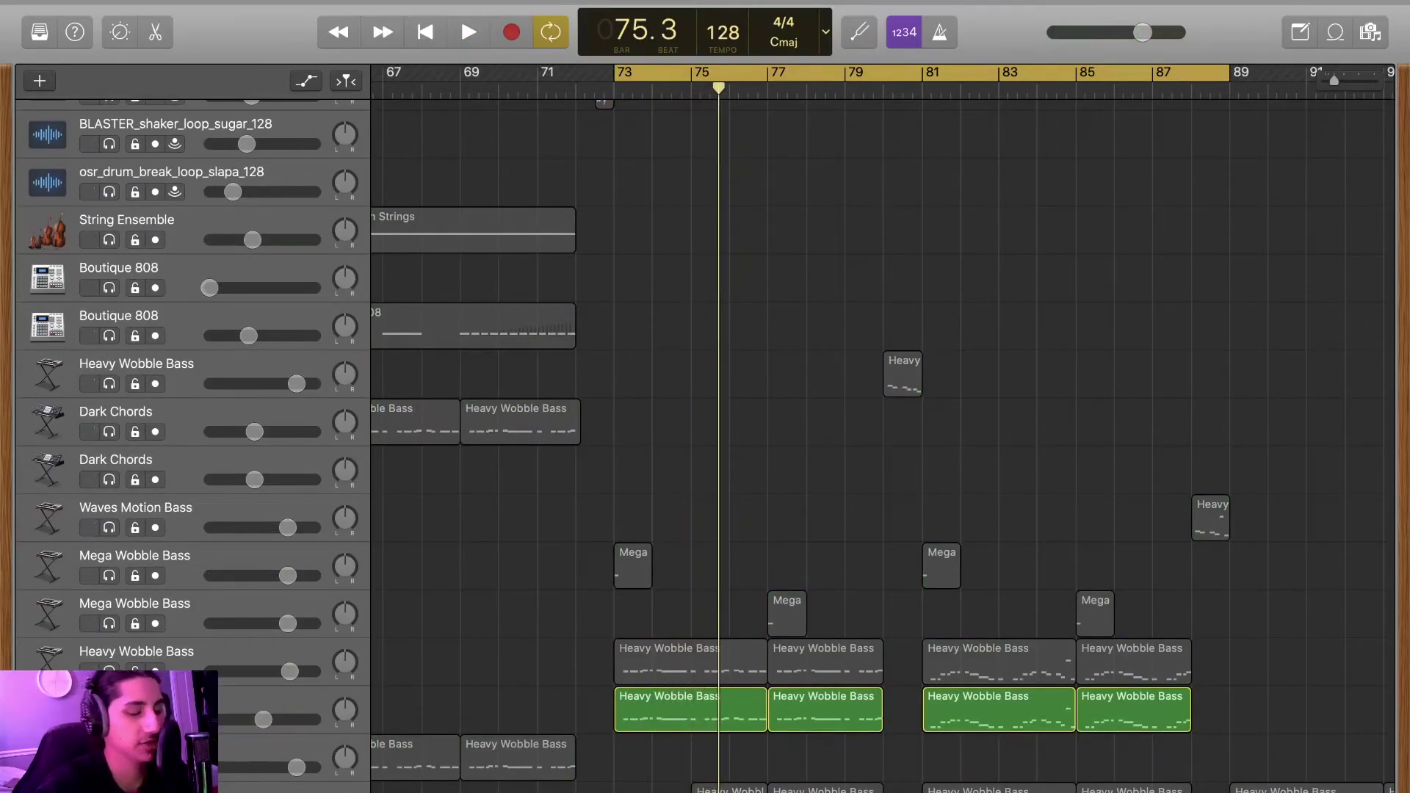
key(s)
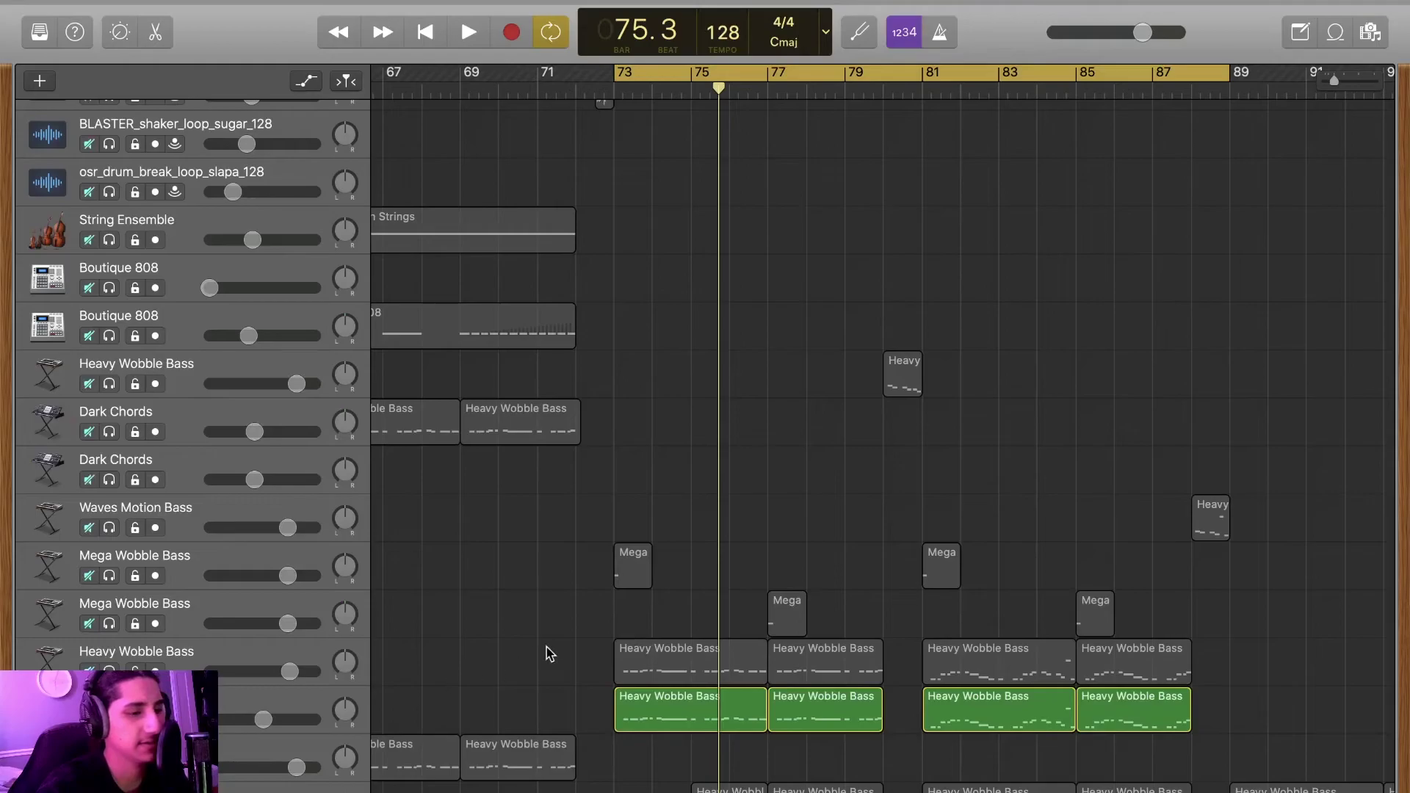
key(s)
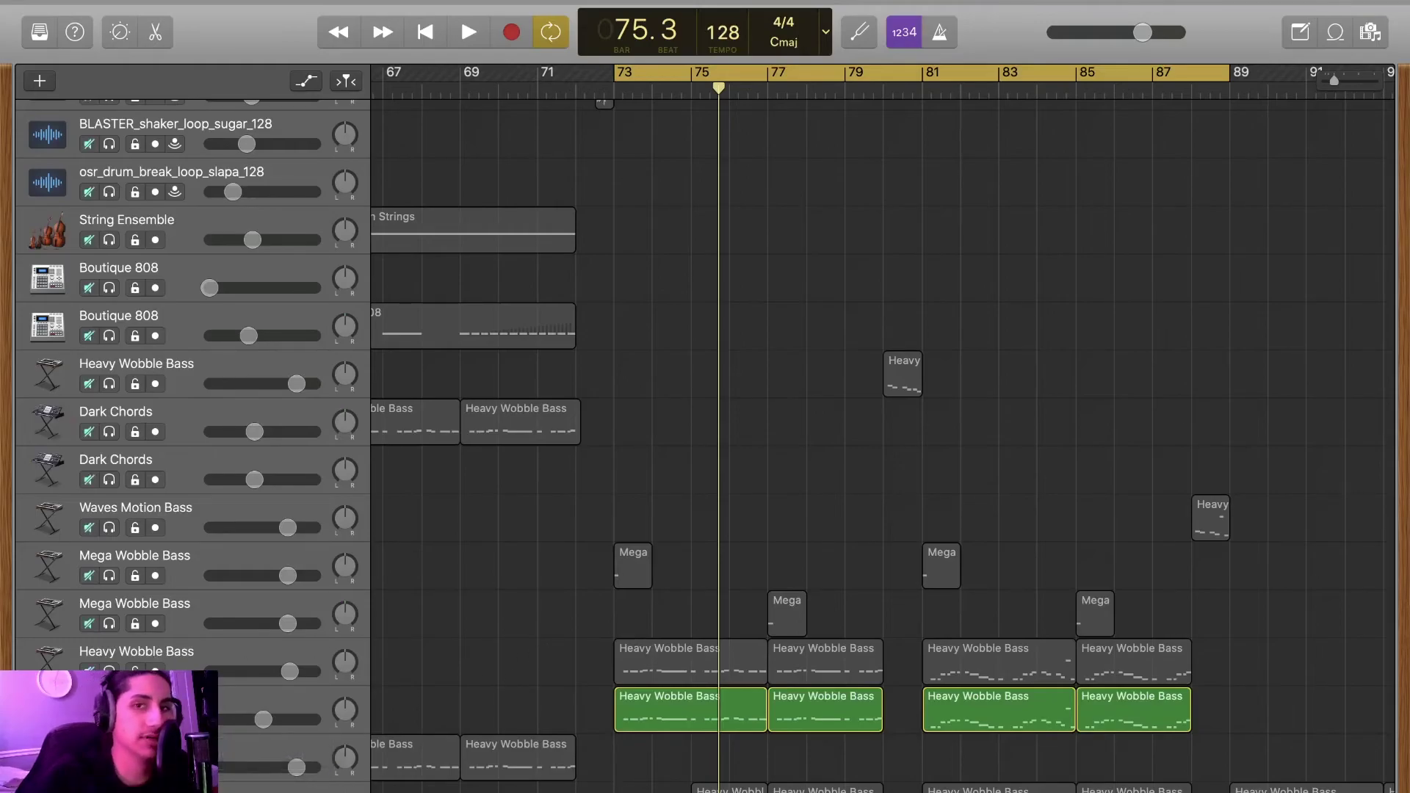
key(s)
- Replay the soloed Heavy Wobble Bass track from bar 73, stop it and clear the solo
key(space)
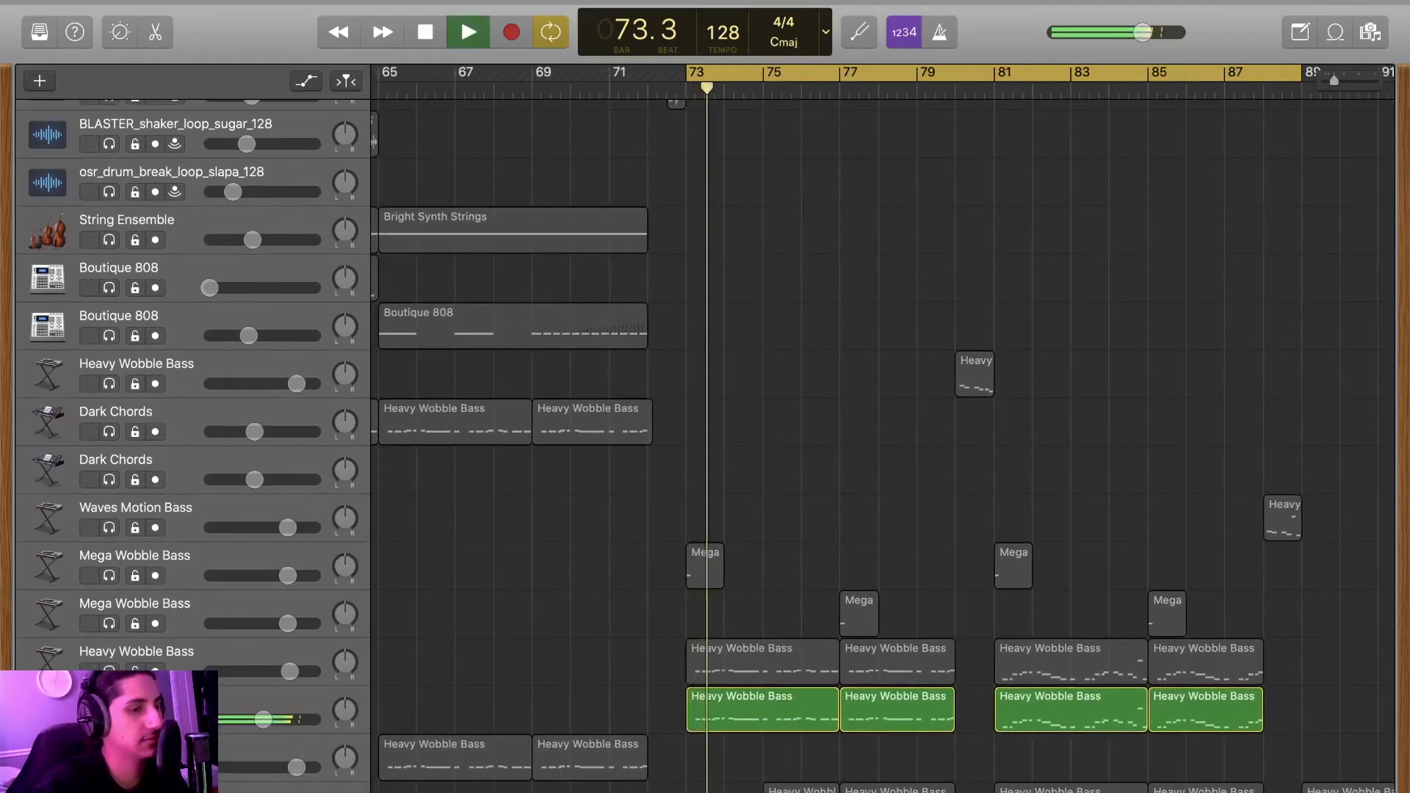
key(s)
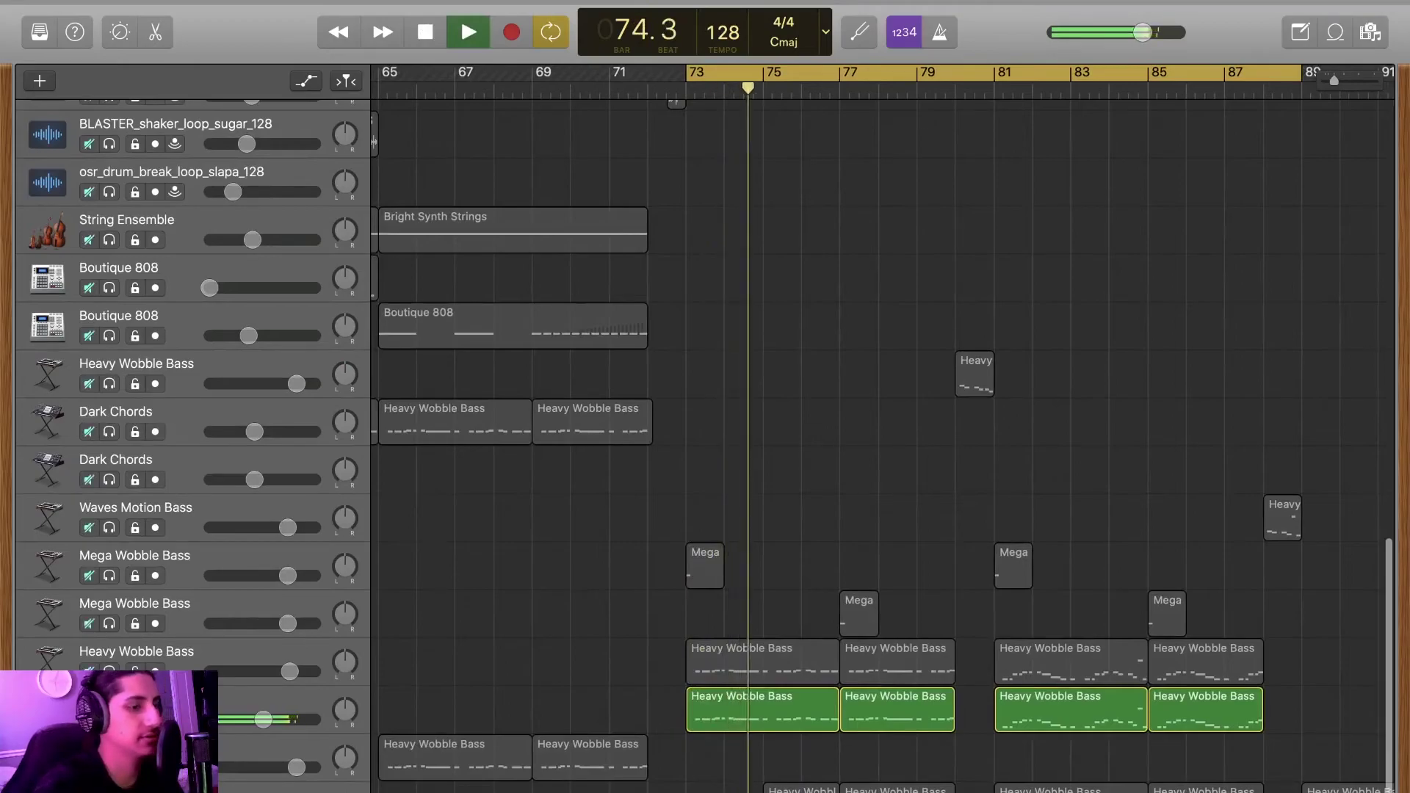
scroll(451, 690, right, 5)
key(space)
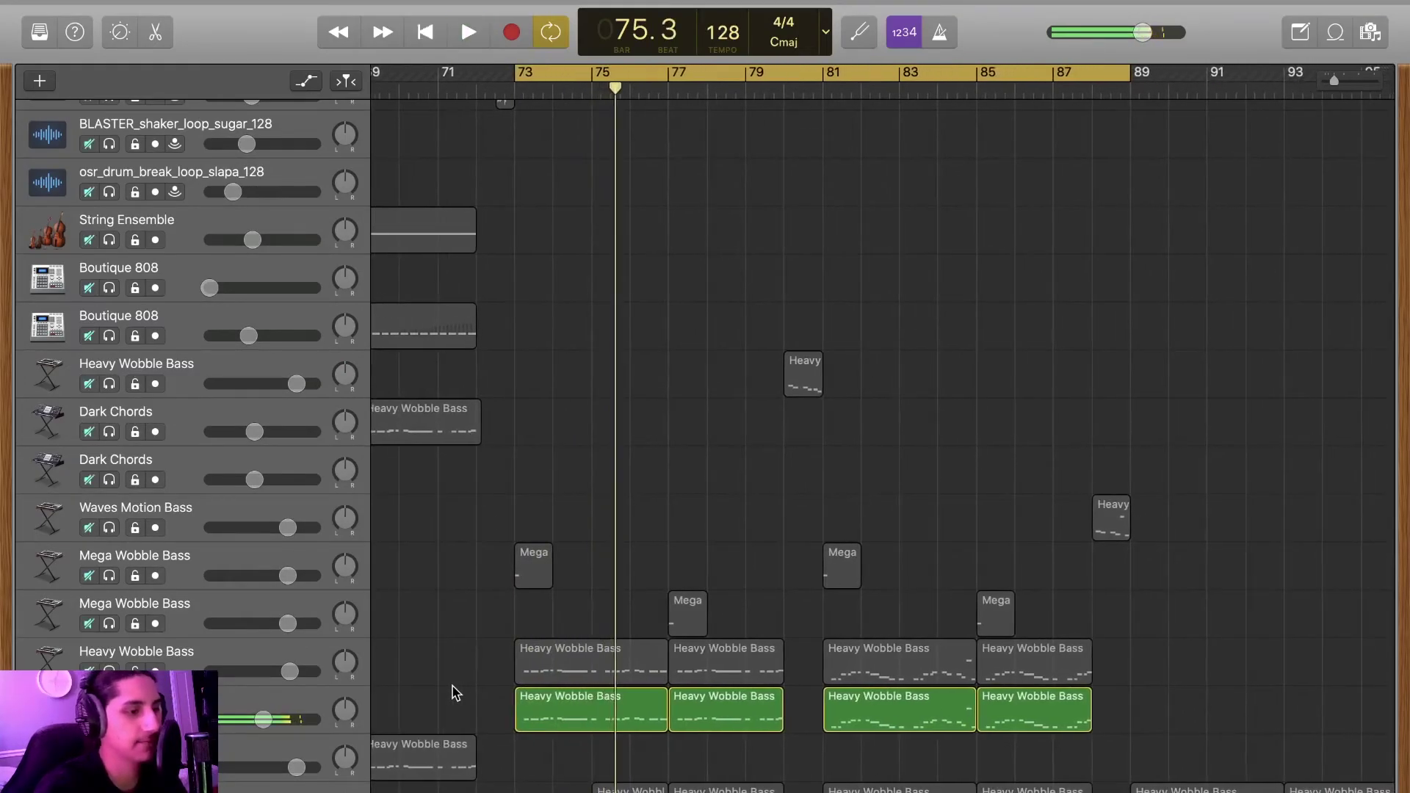
key(s)
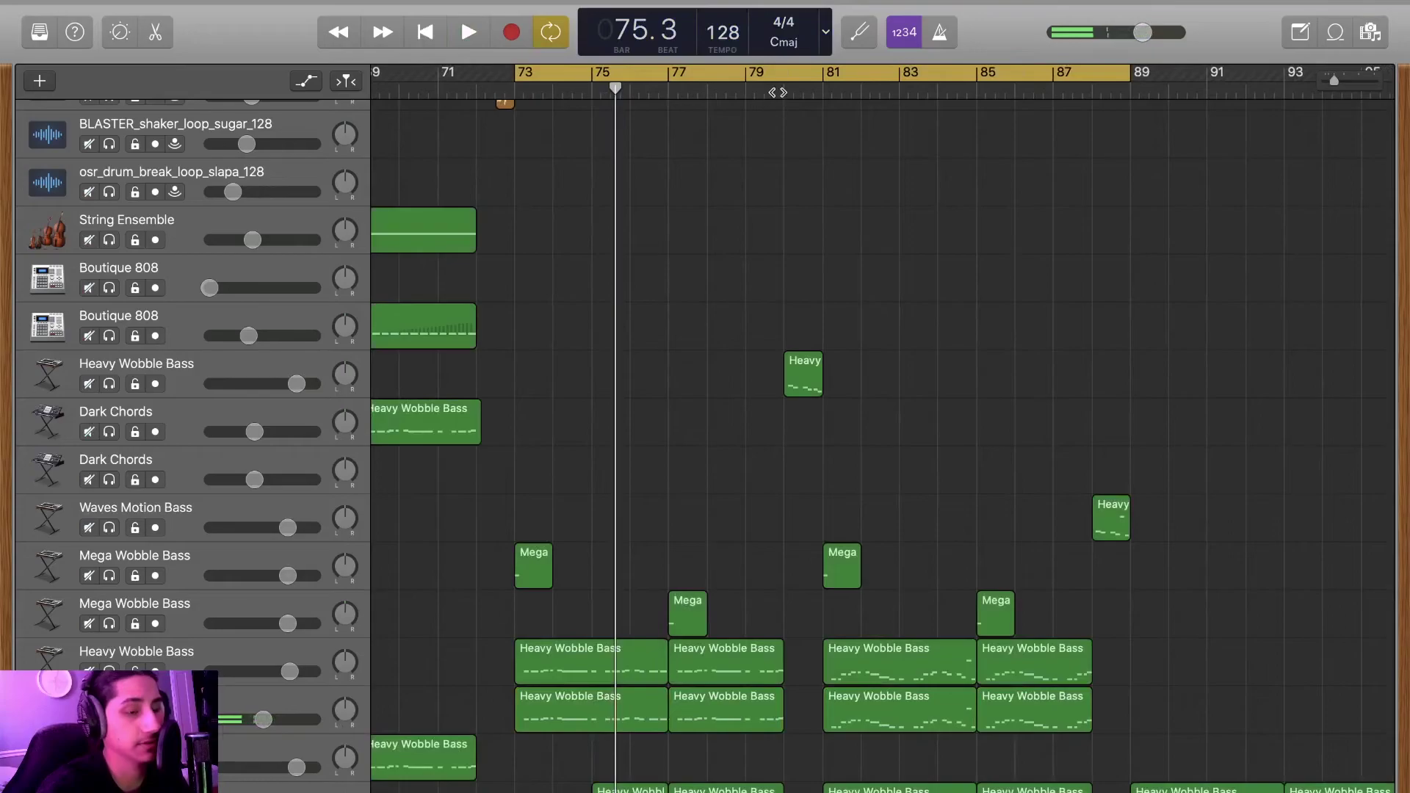
- Switch off the cycle area, play the second drop from bar 81 with all tracks, and stop
click(787, 72)
scroll(645, 138, up, 10)
scroll(646, 140, right, 3)
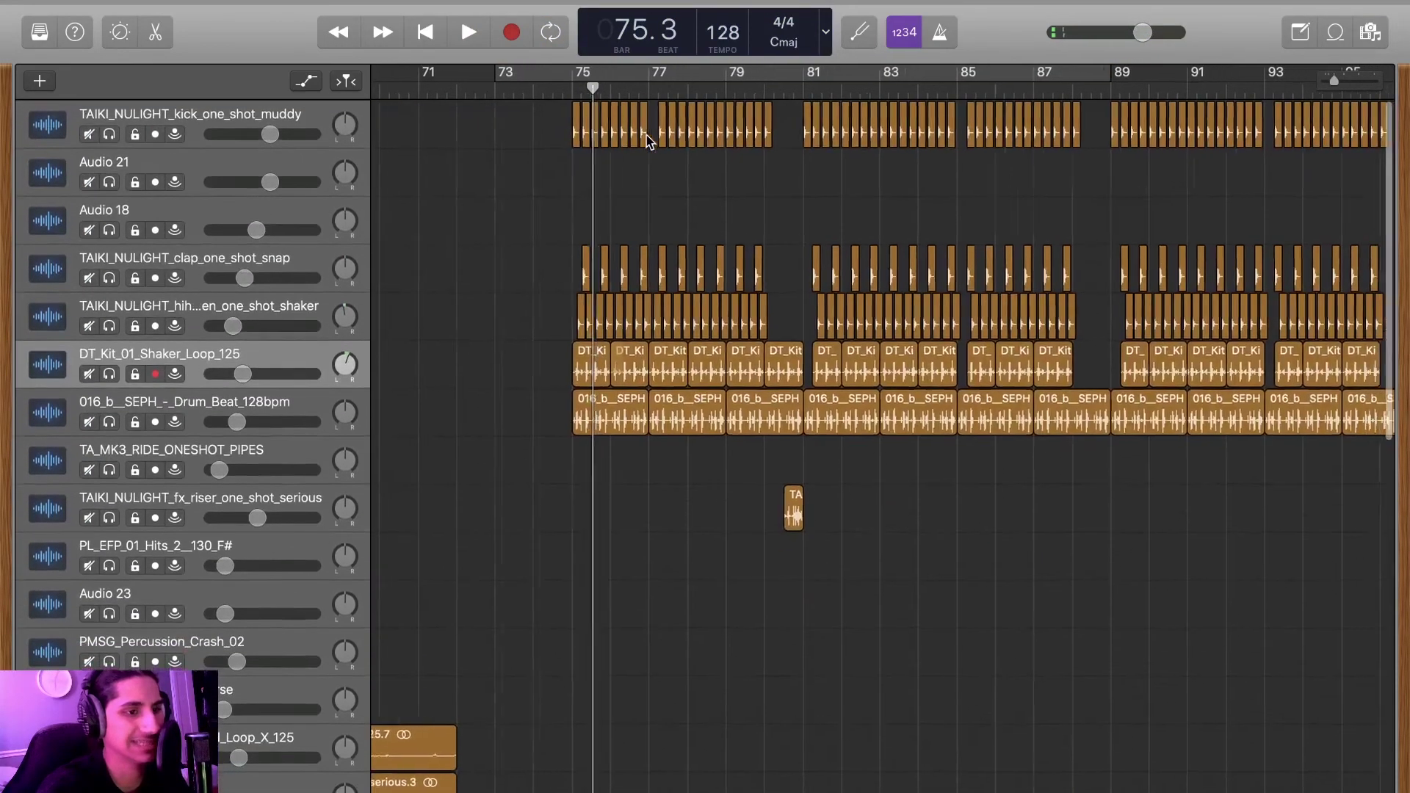
key(super+Left)
scroll(646, 139, down, 15)
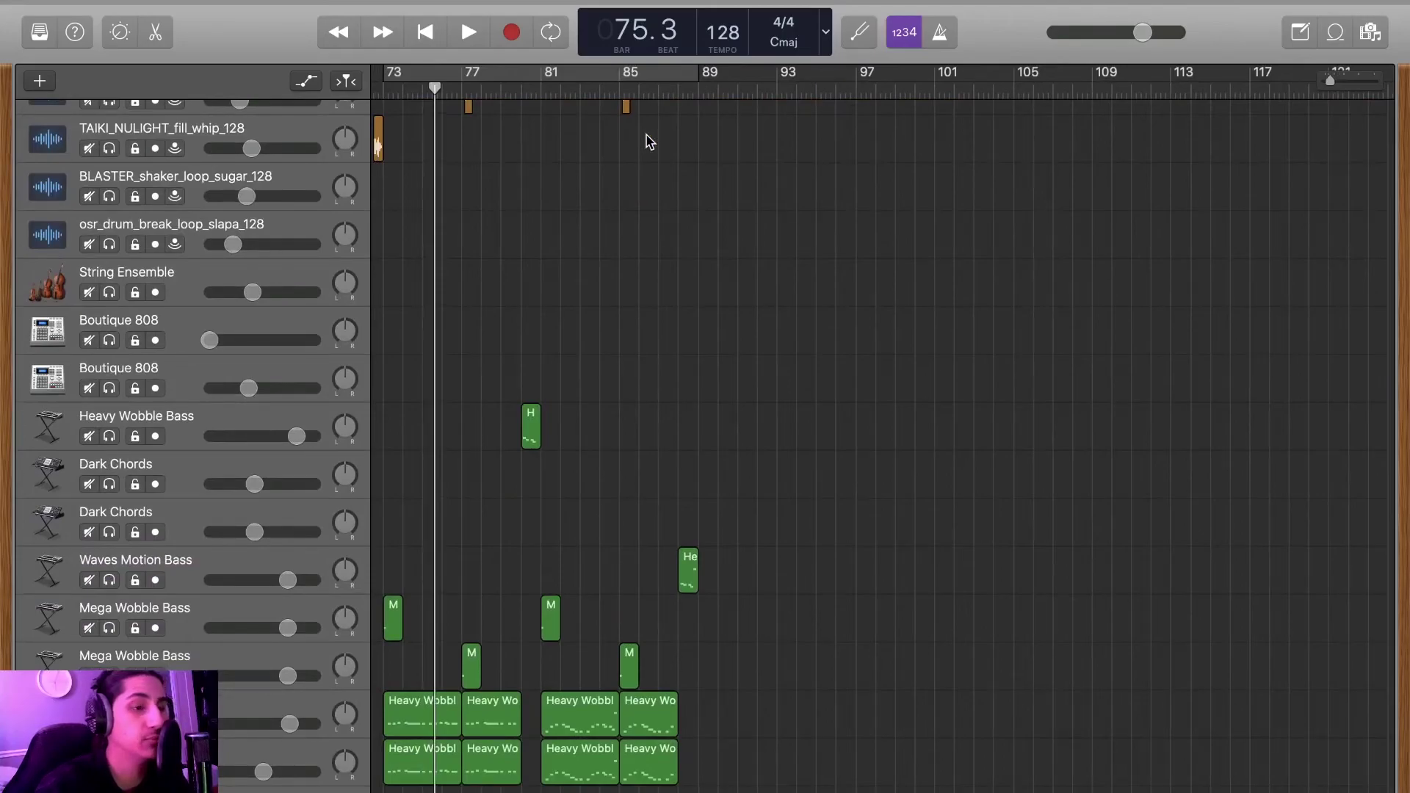
click(544, 87)
key(space)
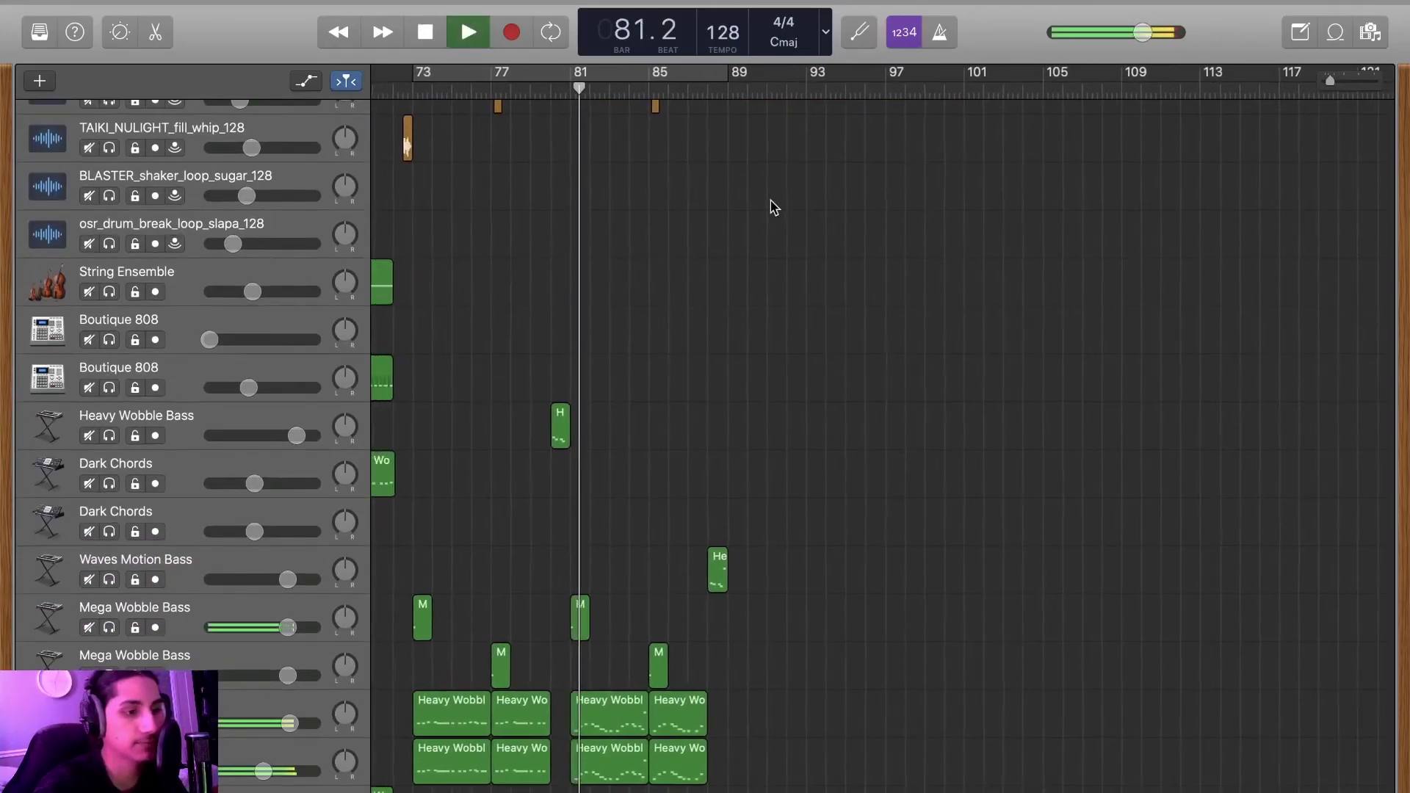
scroll(613, 516, left, 1)
scroll(618, 587, up, 5)
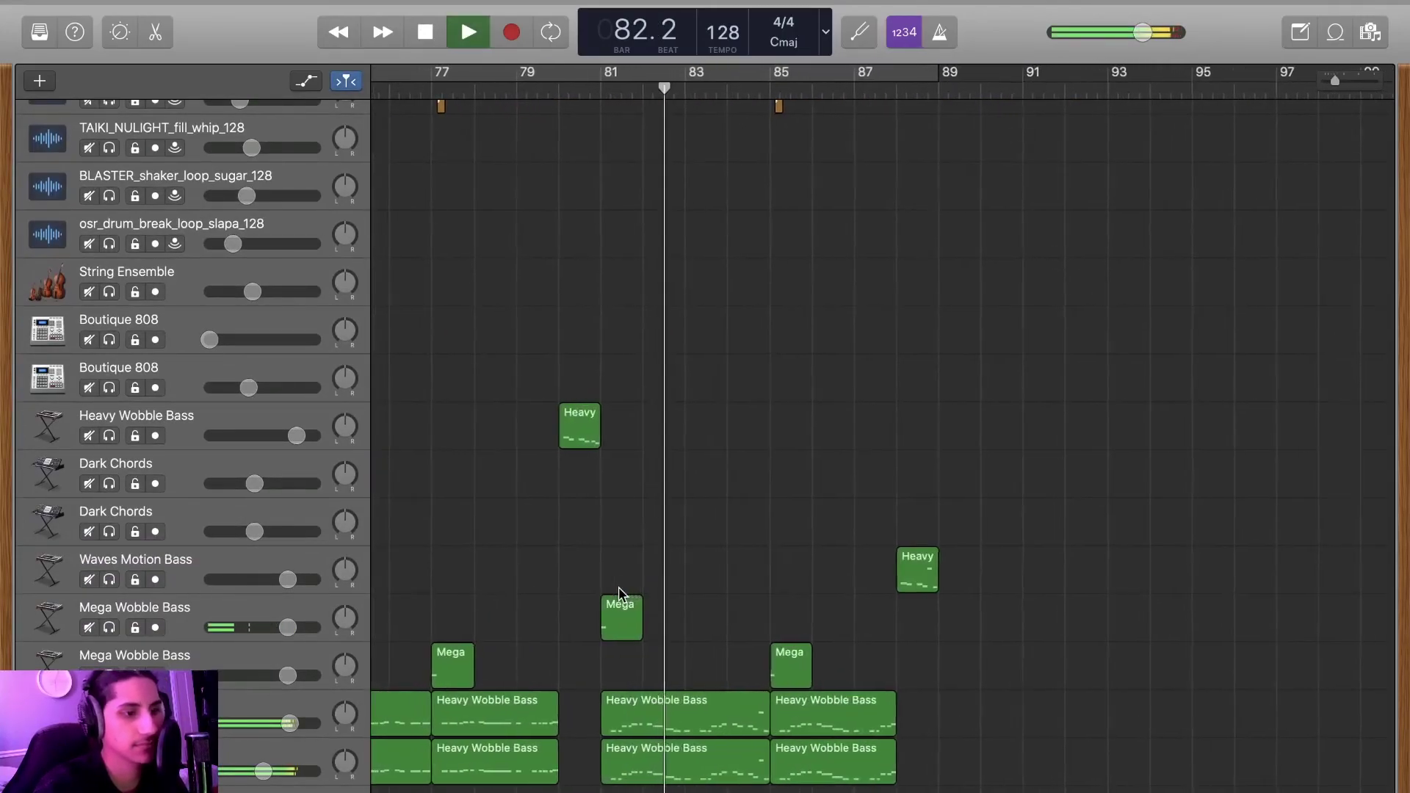
scroll(619, 587, up, 15)
key(space)
- Zoom out the timeline to view the project's whole arrangement
key(super+Left)
key(super+Left)
key(super+Left)
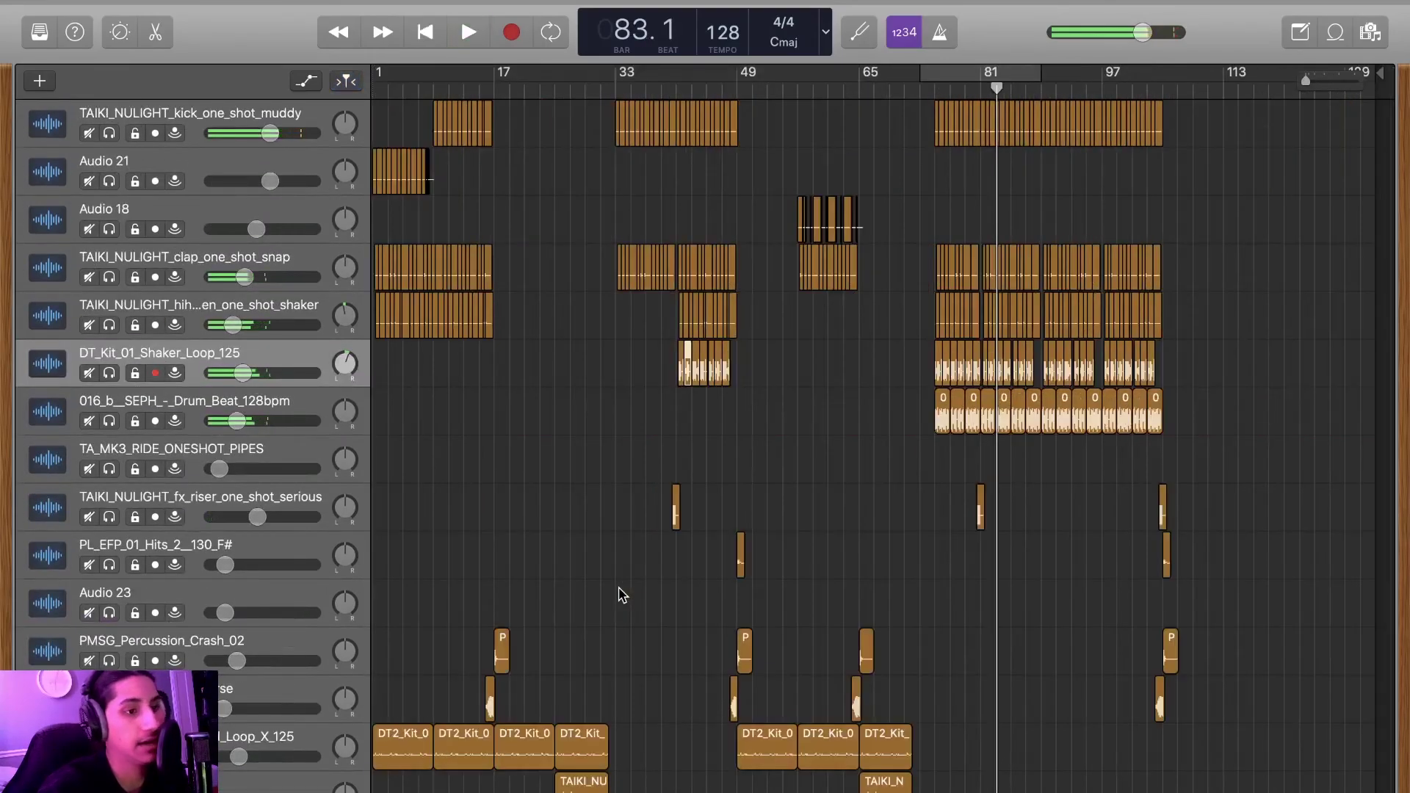